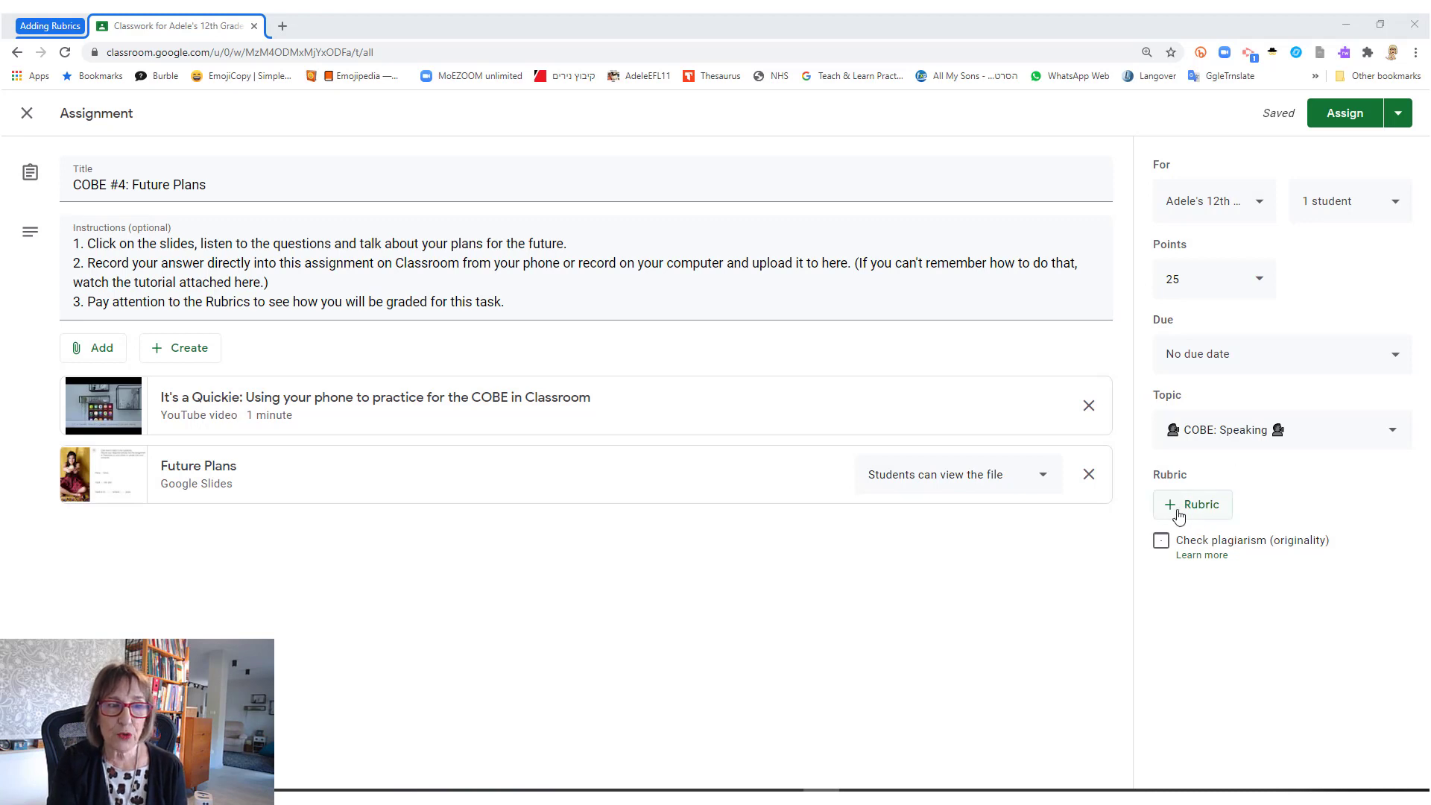
- Show the Classroom assignment beside the 5 point rubric document and start creating a new rubric for the assignment
left_click(1204, 512)
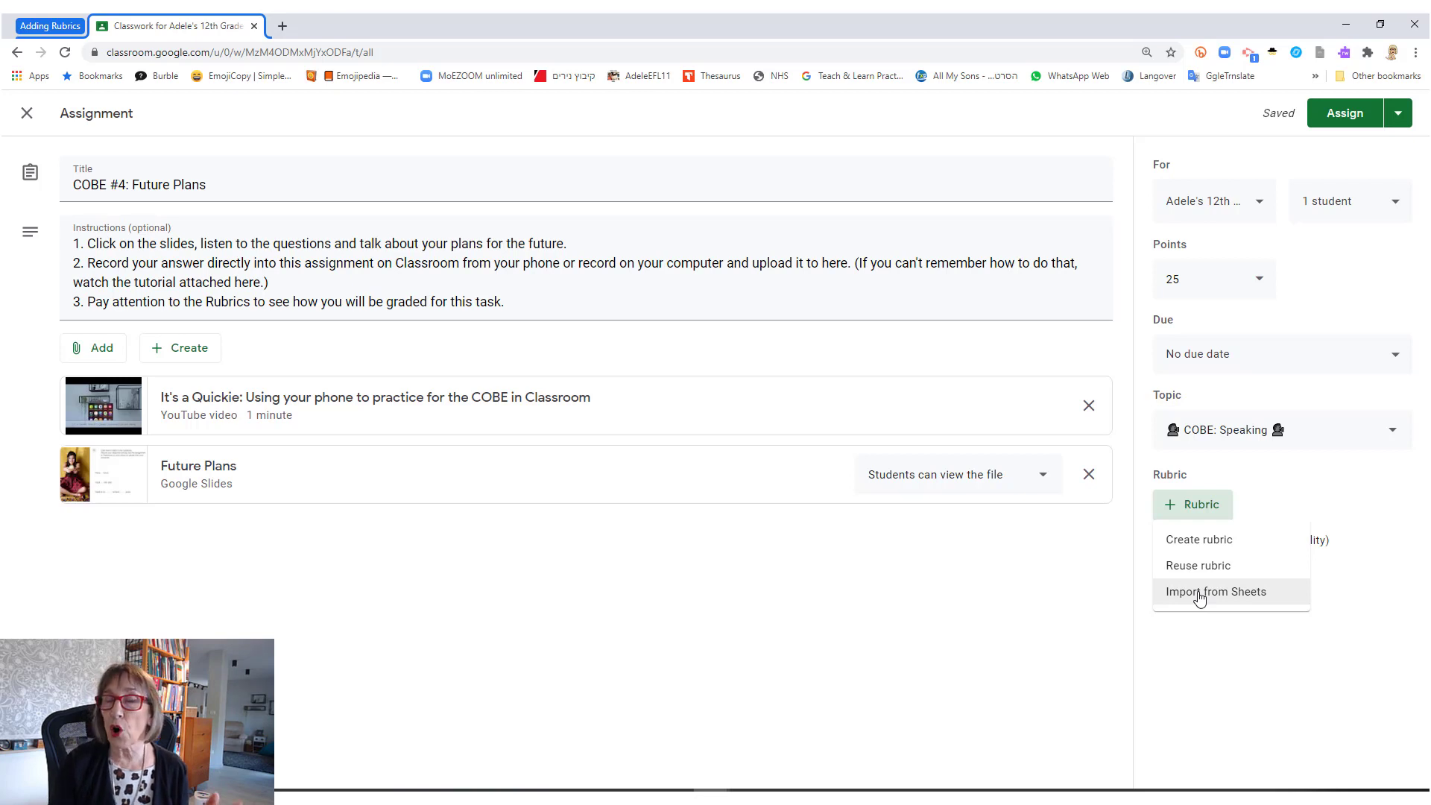
left_click(1380, 25)
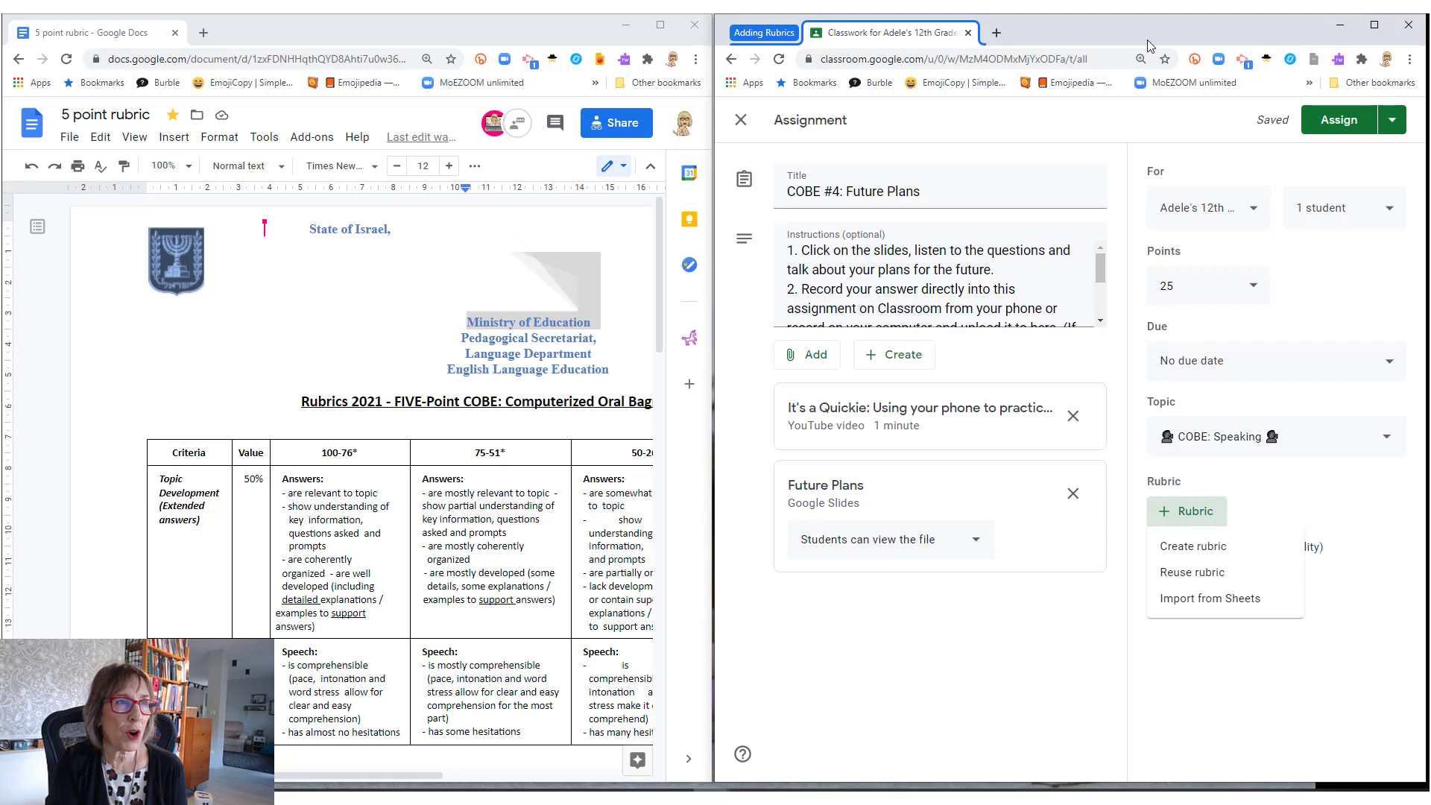
scroll(321, 398, "down", 1)
scroll(321, 398, "down", 5)
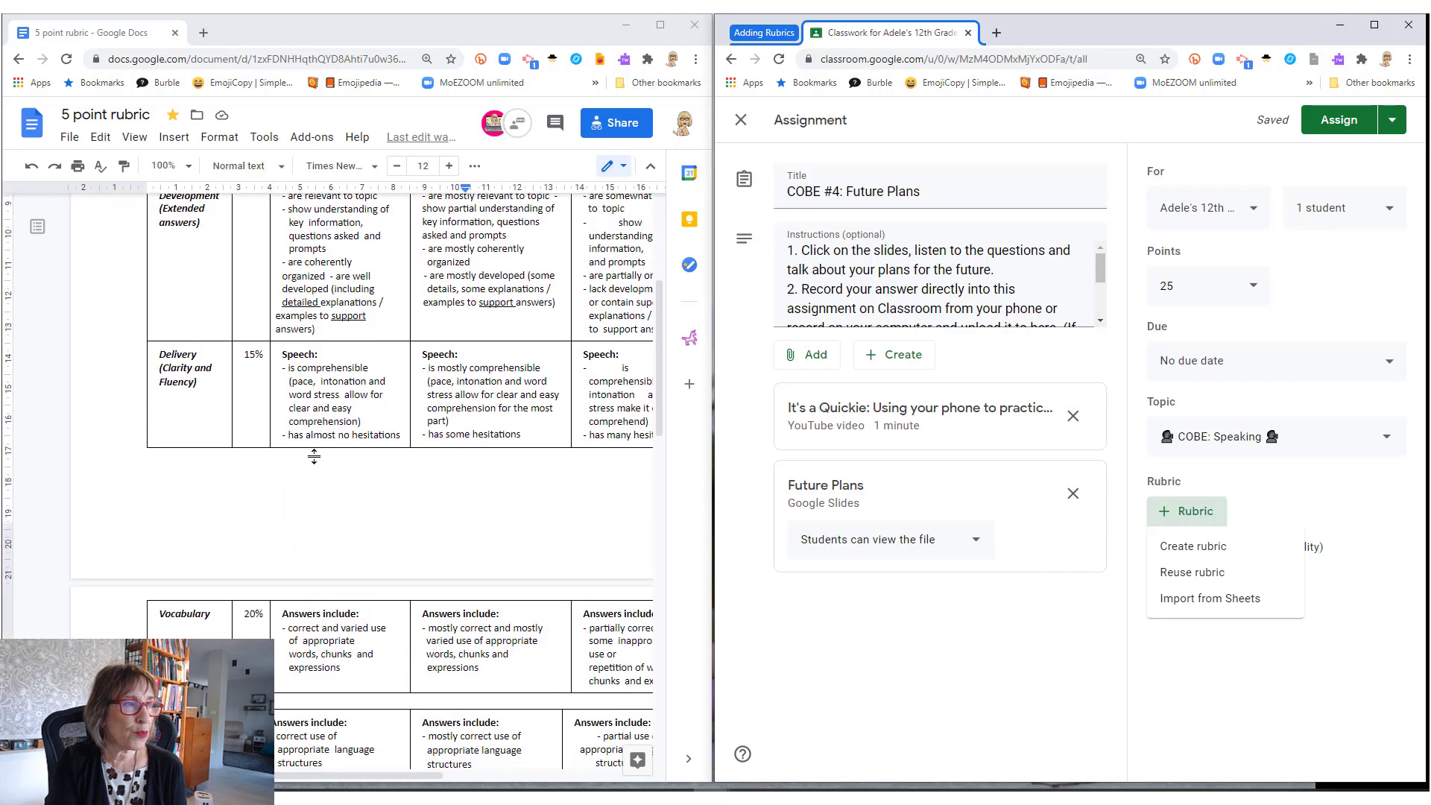
scroll(316, 457, "up", 5)
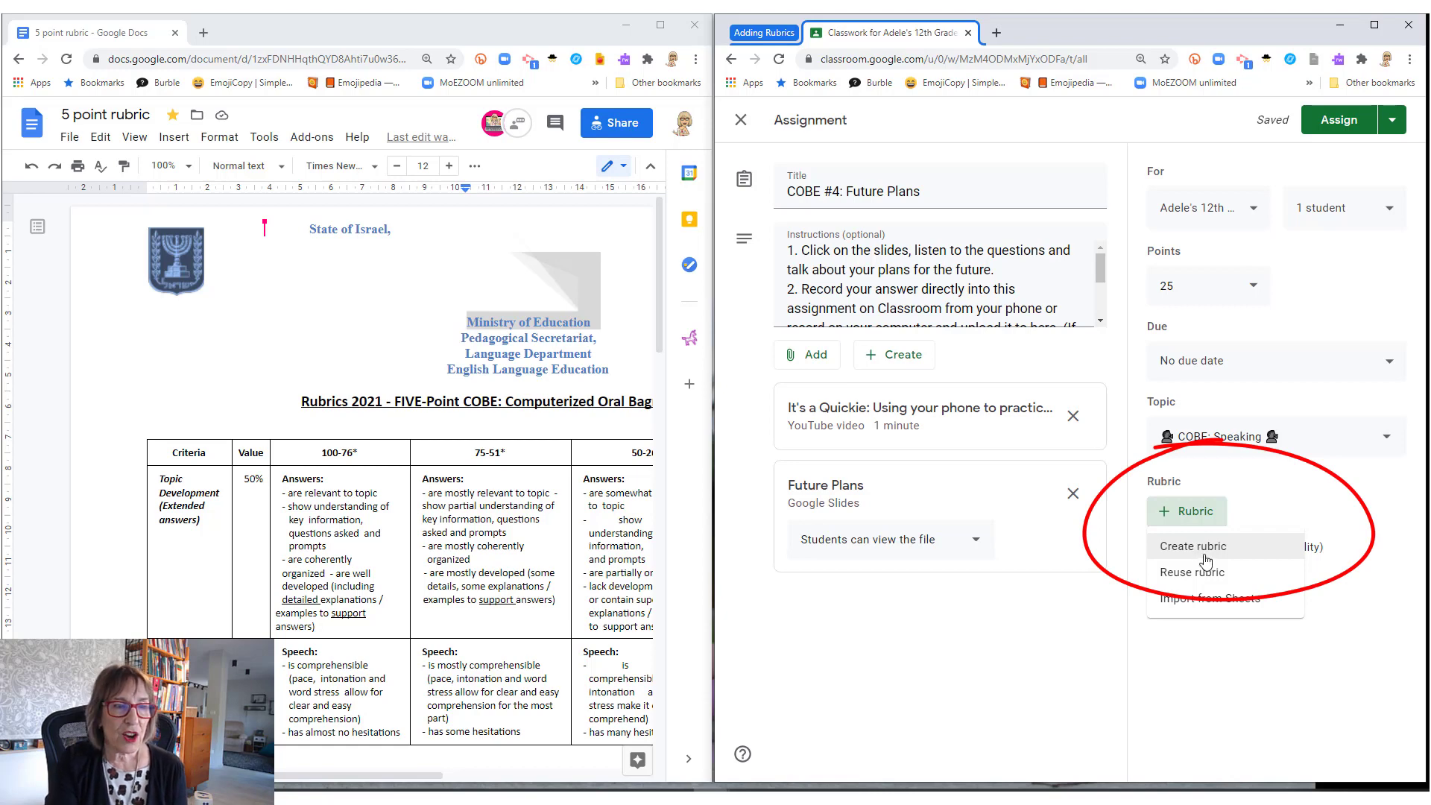
left_click(1193, 545)
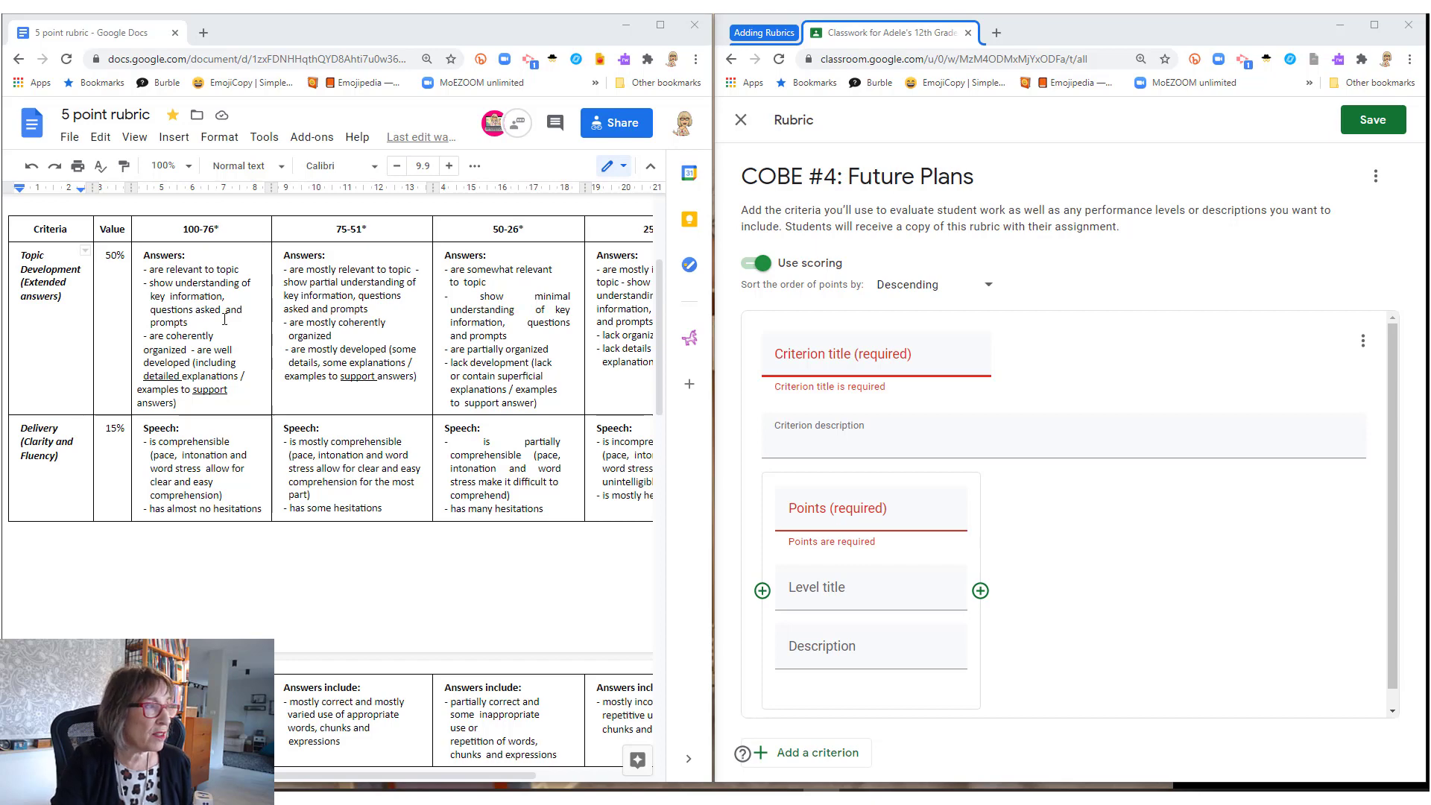
- Copy the criterion name "Topic Development (Extended answers)" from the rubric document into the first criterion's title
scroll(112, 298, "down", 3)
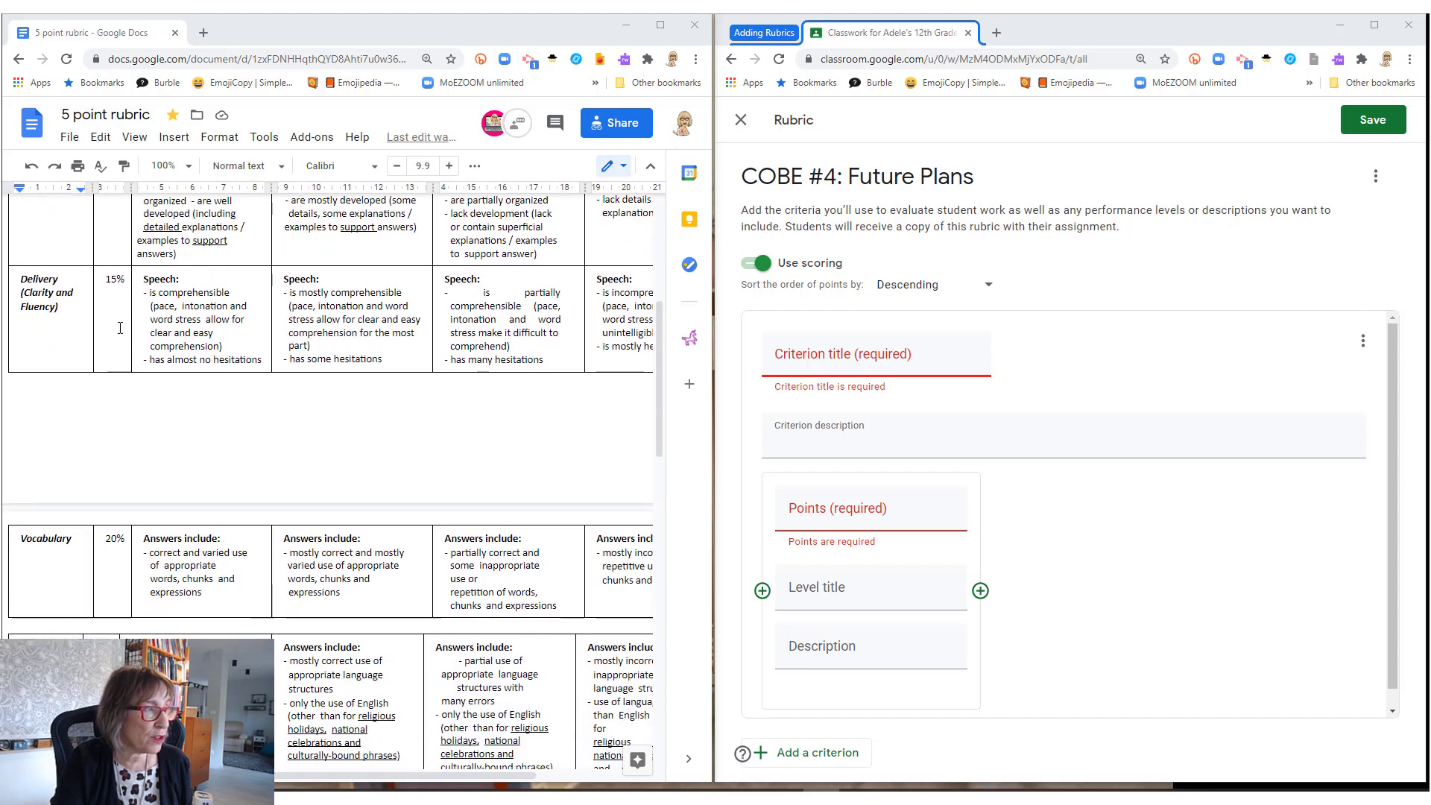
scroll(119, 328, "down", 1)
scroll(97, 548, "down", 1)
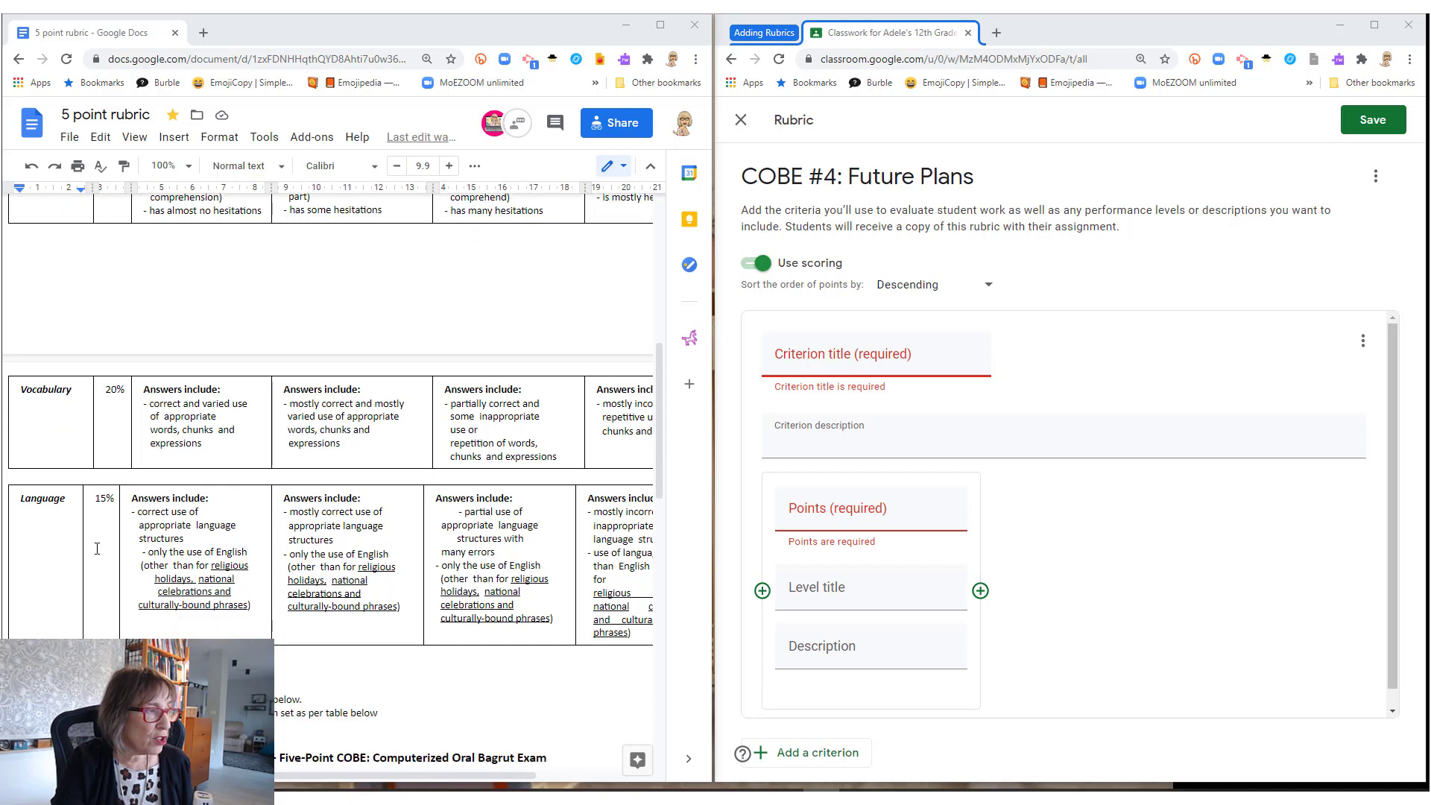
scroll(97, 548, "up", 5)
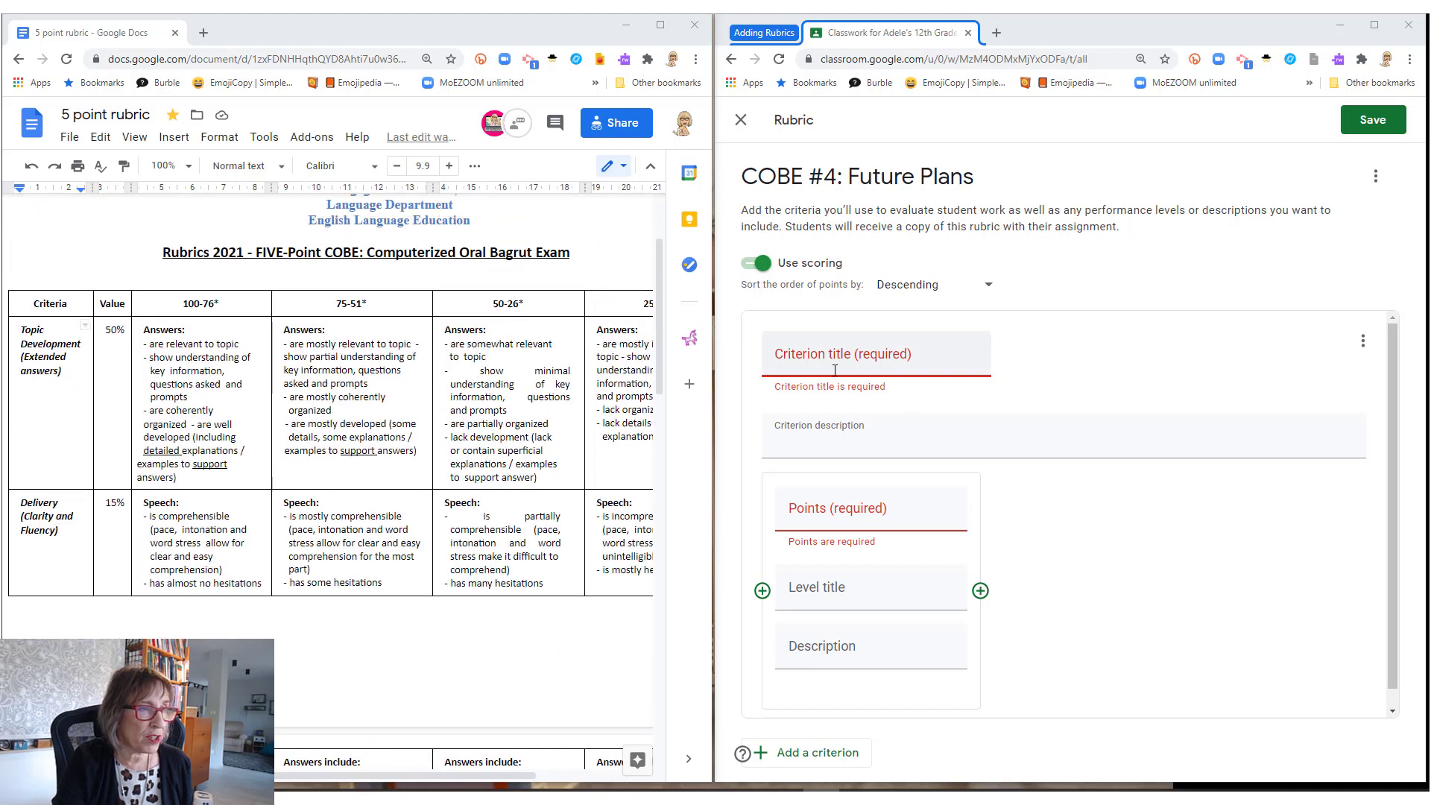
left_click(806, 365)
left_click_drag(13, 328, 62, 372)
key("ctrl+c")
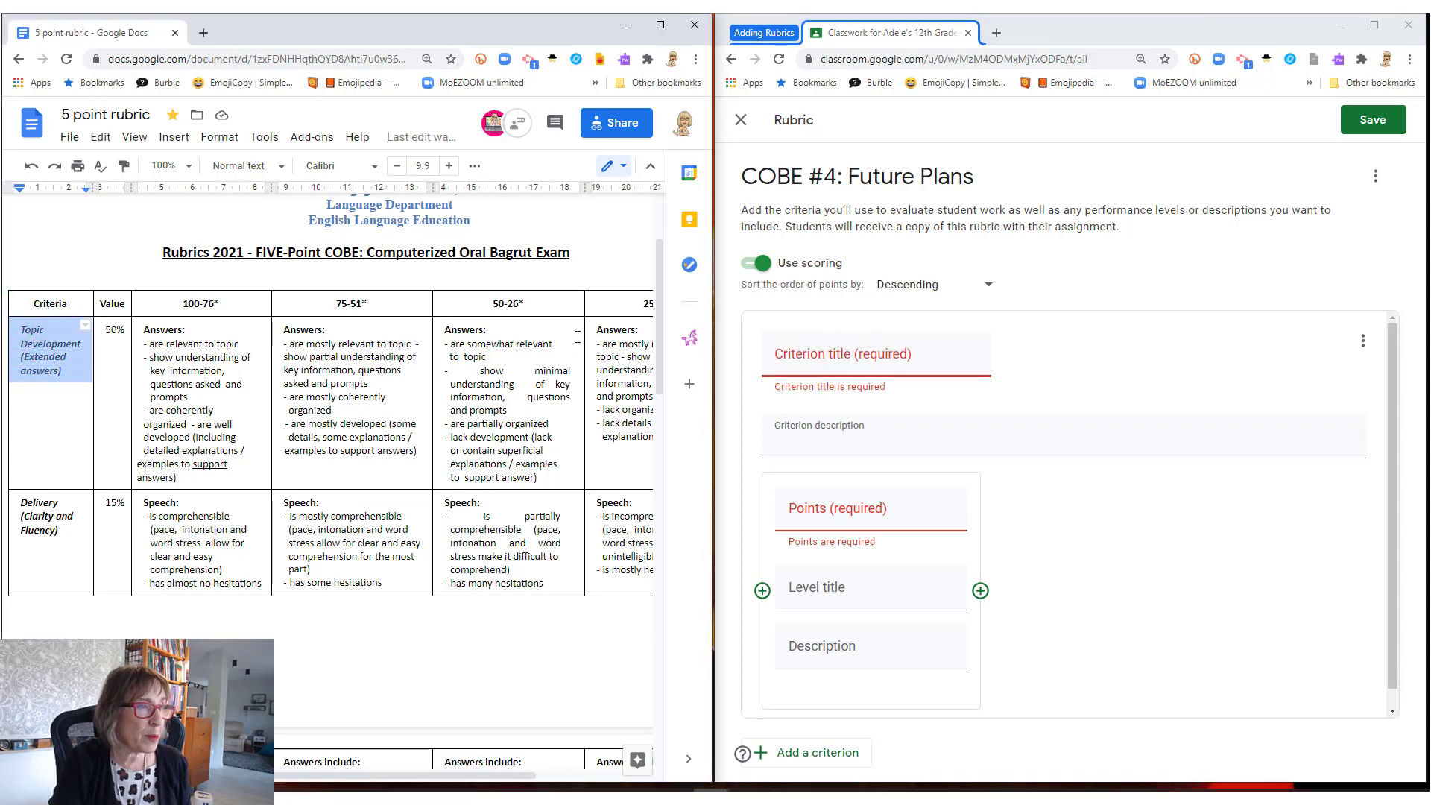
left_click(785, 359)
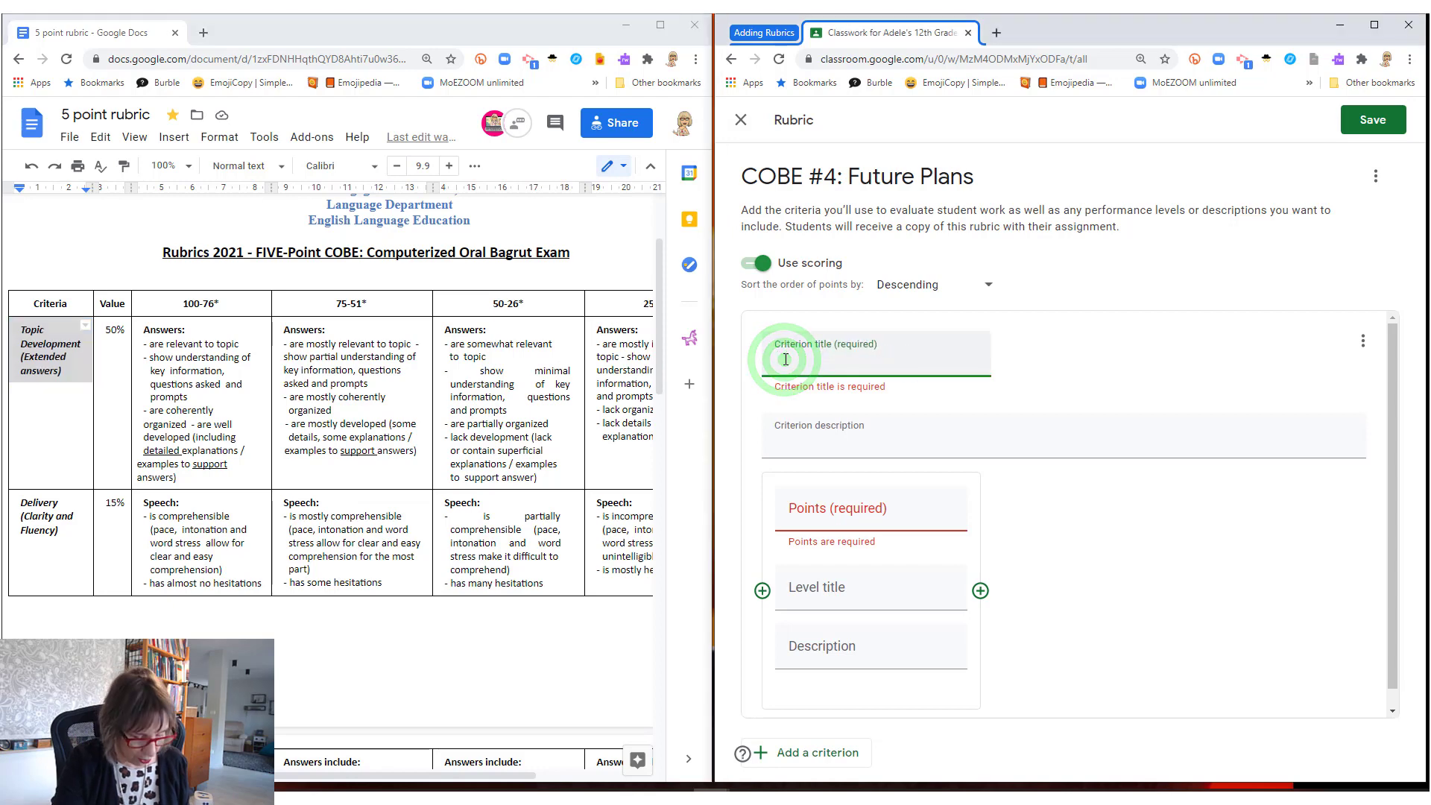
key("ctrl+v")
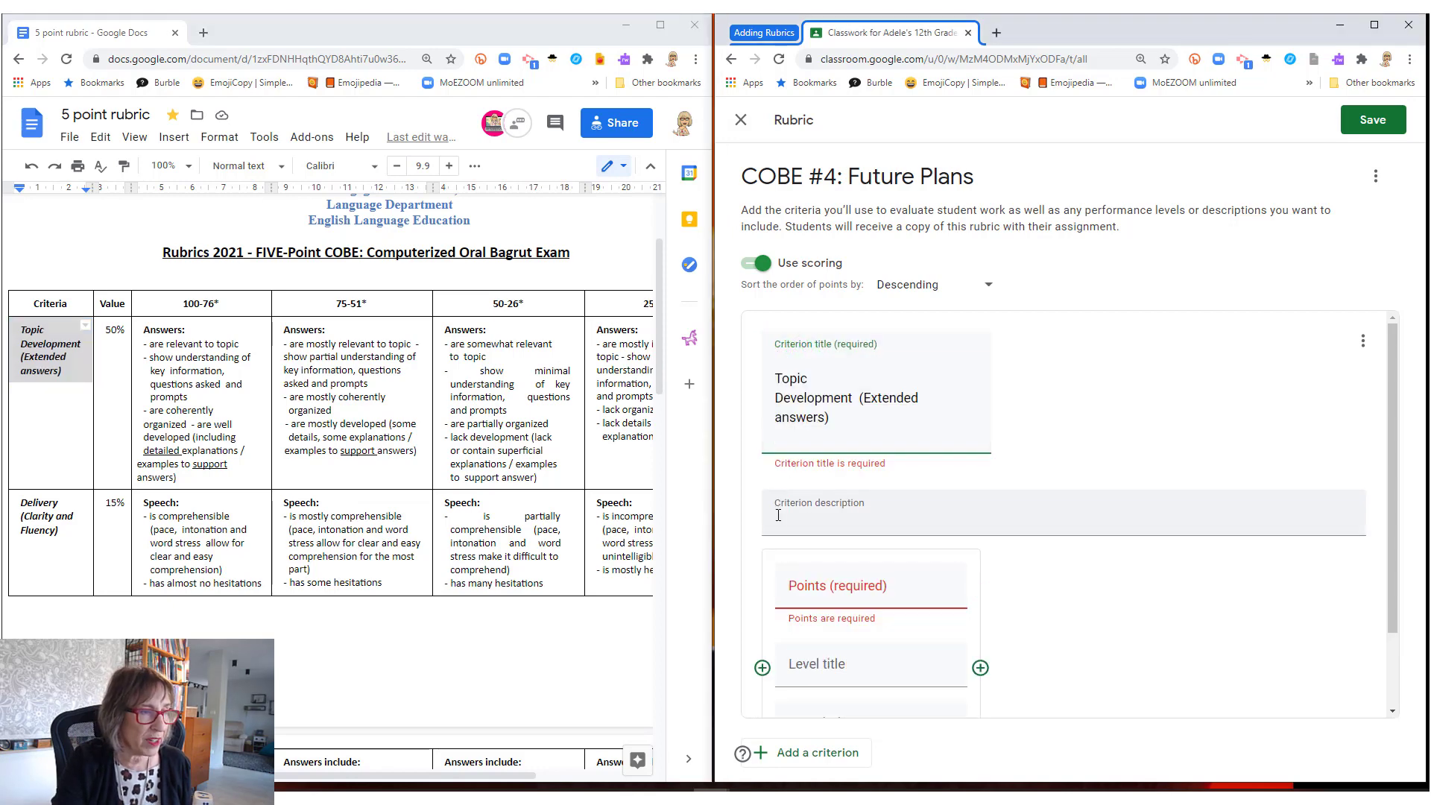
- Leave the criterion description empty and give the first level 50 points and the title "Excellent"
left_click(778, 515)
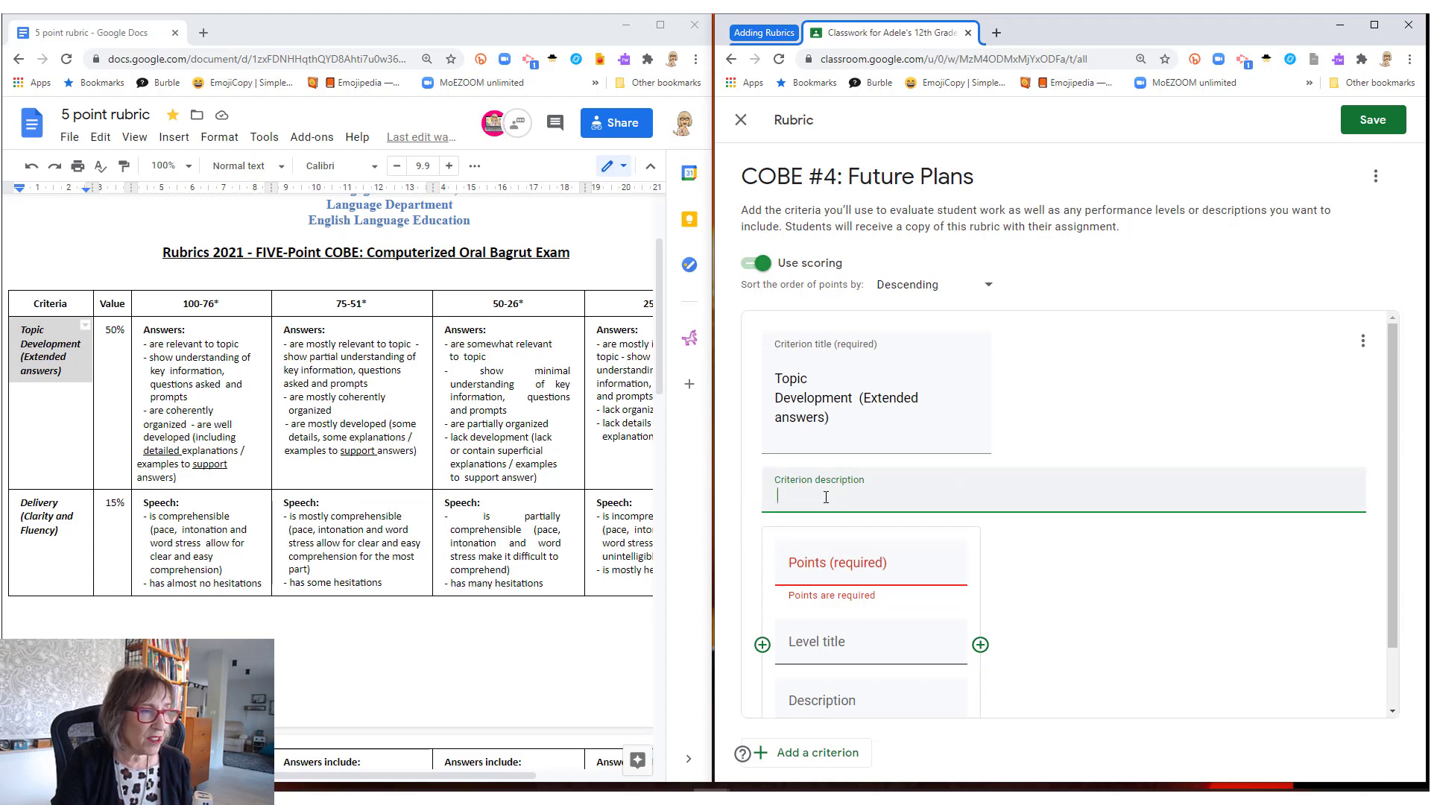
left_click(793, 568)
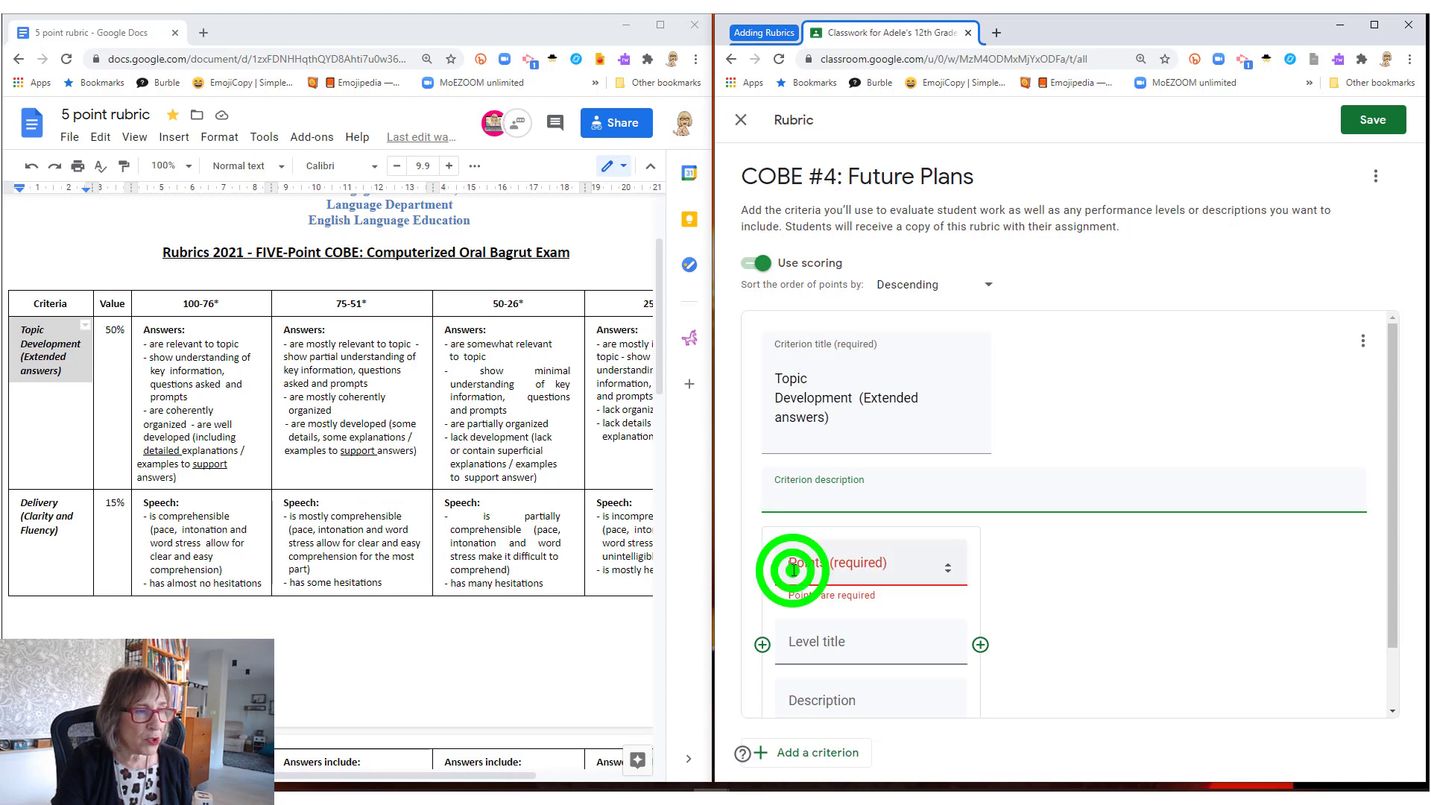
type("50")
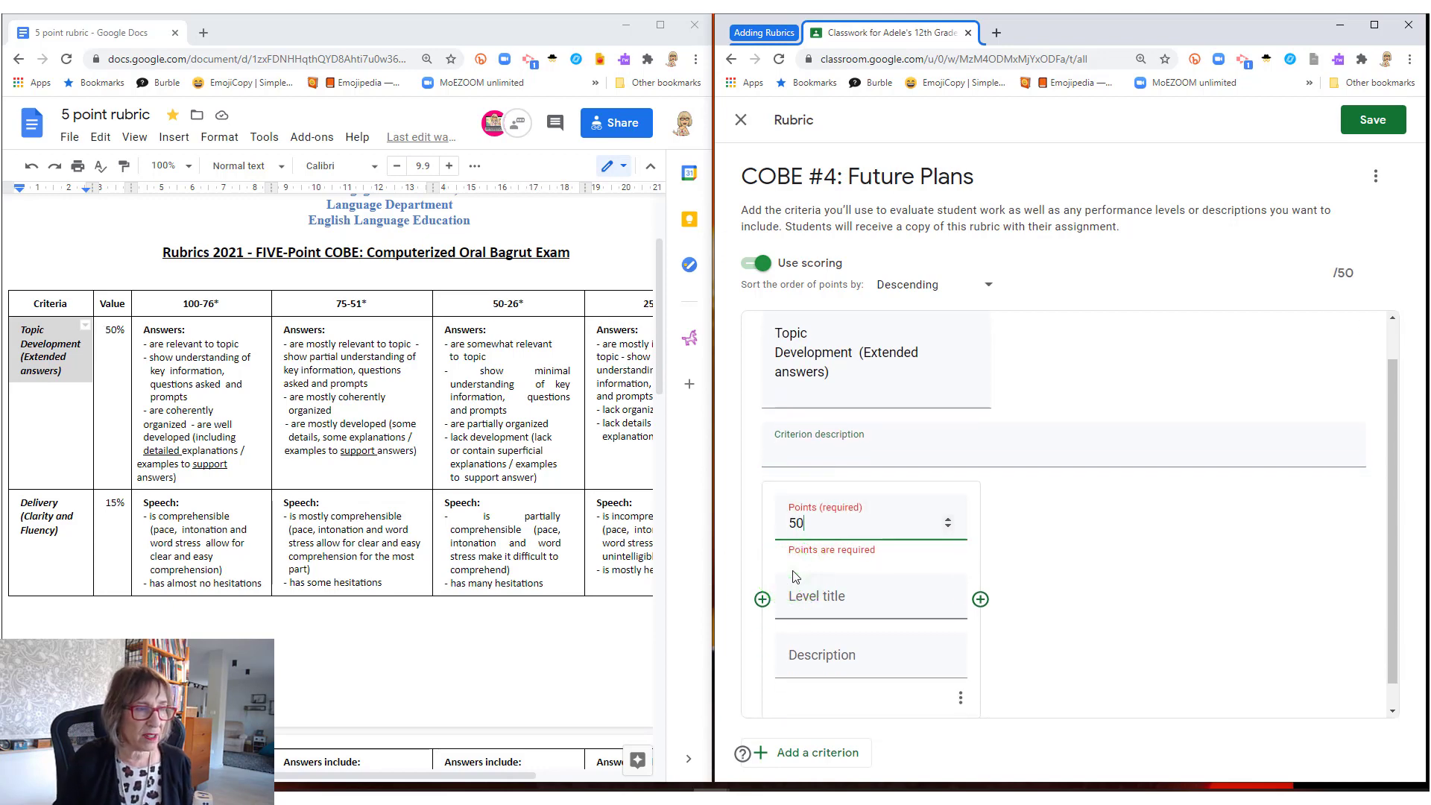
left_click(812, 599)
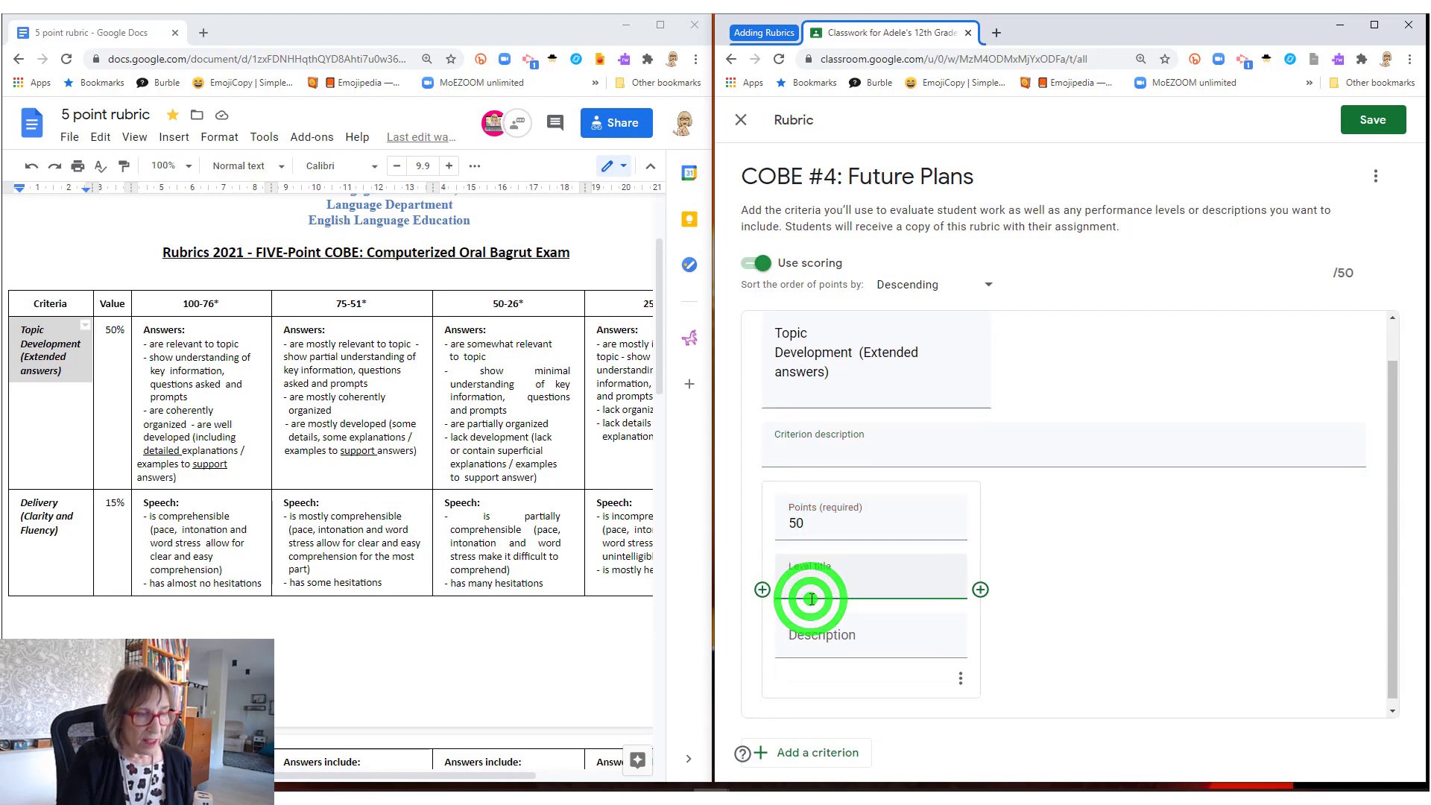
type("Excellent")
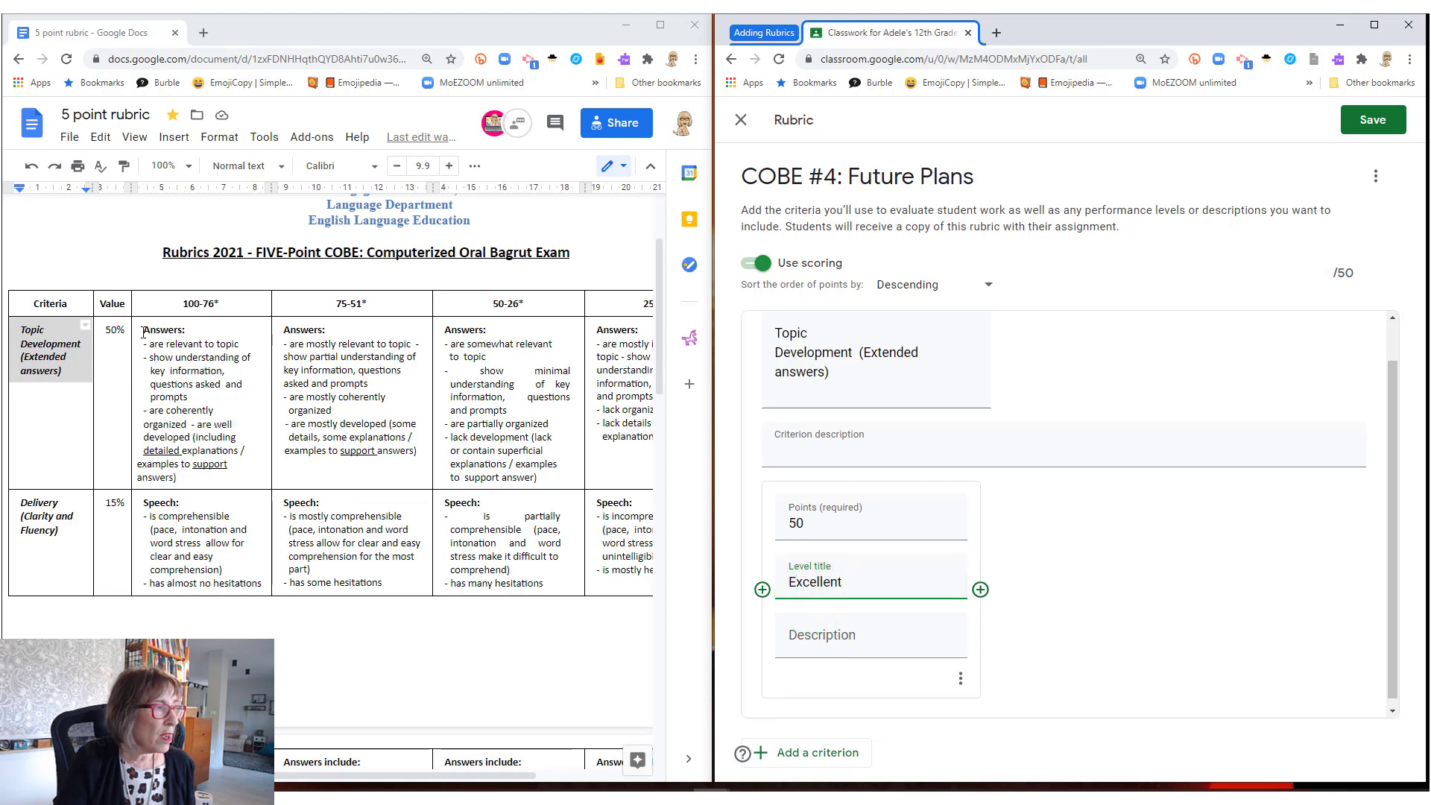
- Copy the Topic Development text of the document's 100-76 column into the Excellent level's description
left_click_drag(142, 331, 243, 471)
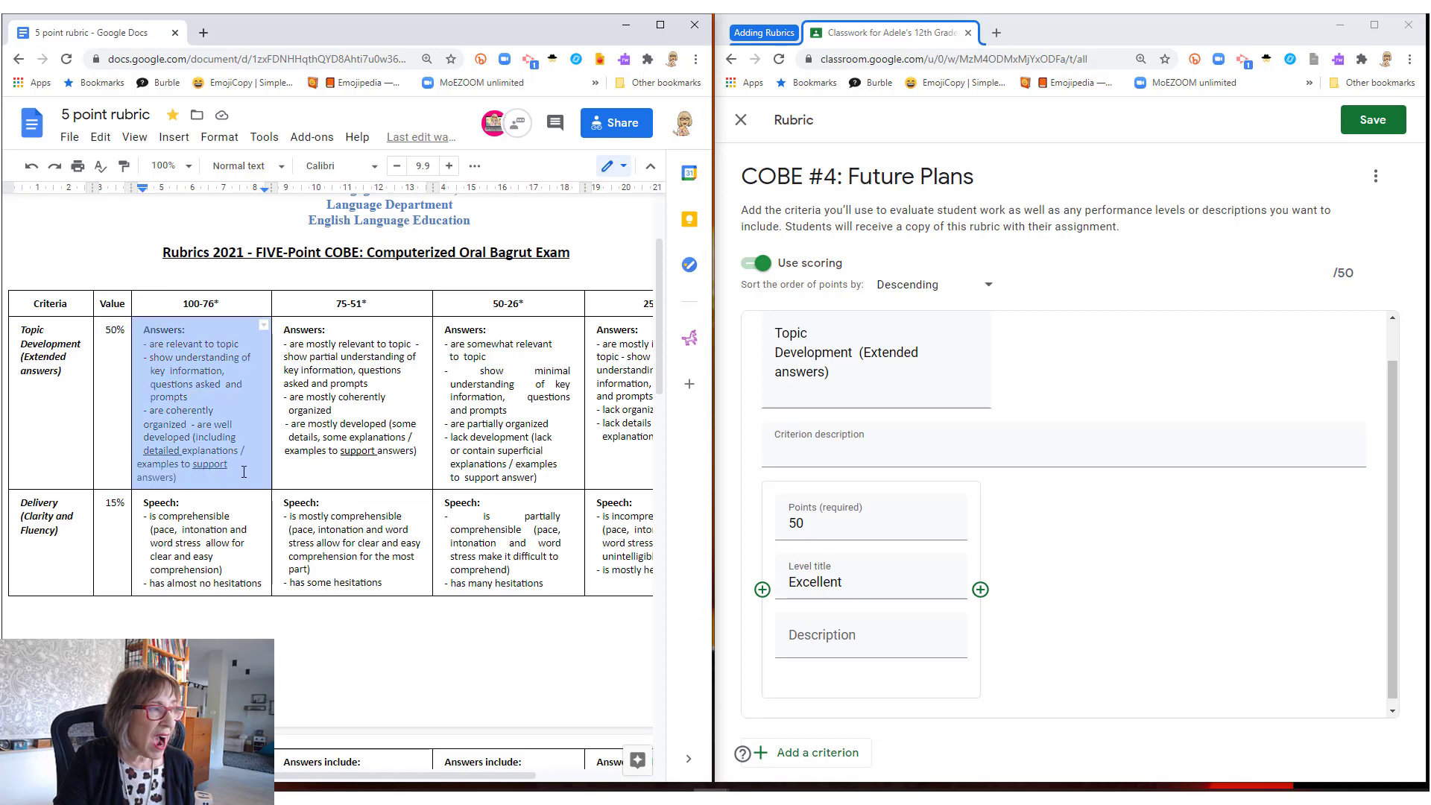
right_click(179, 371)
left_click(228, 191)
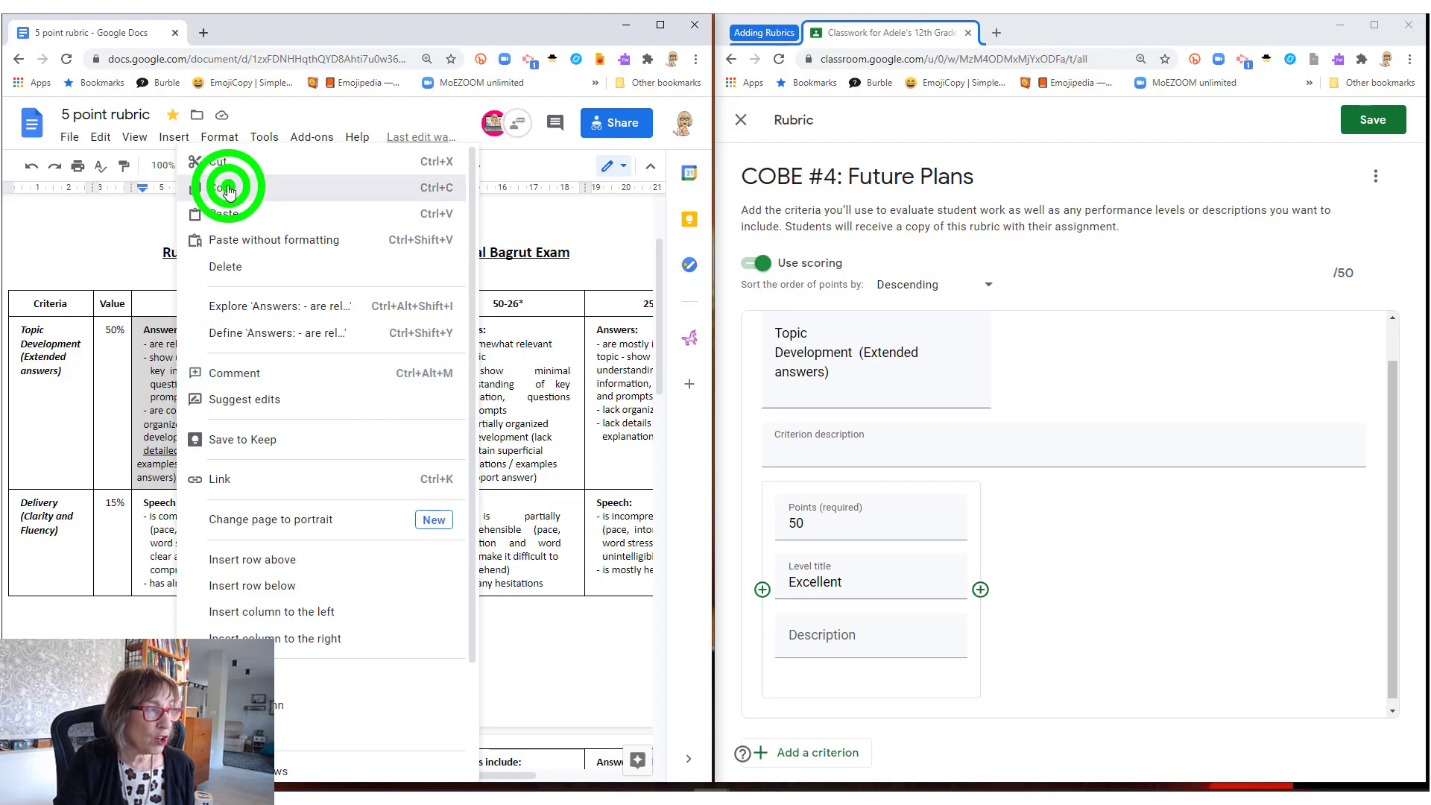
left_click(789, 629)
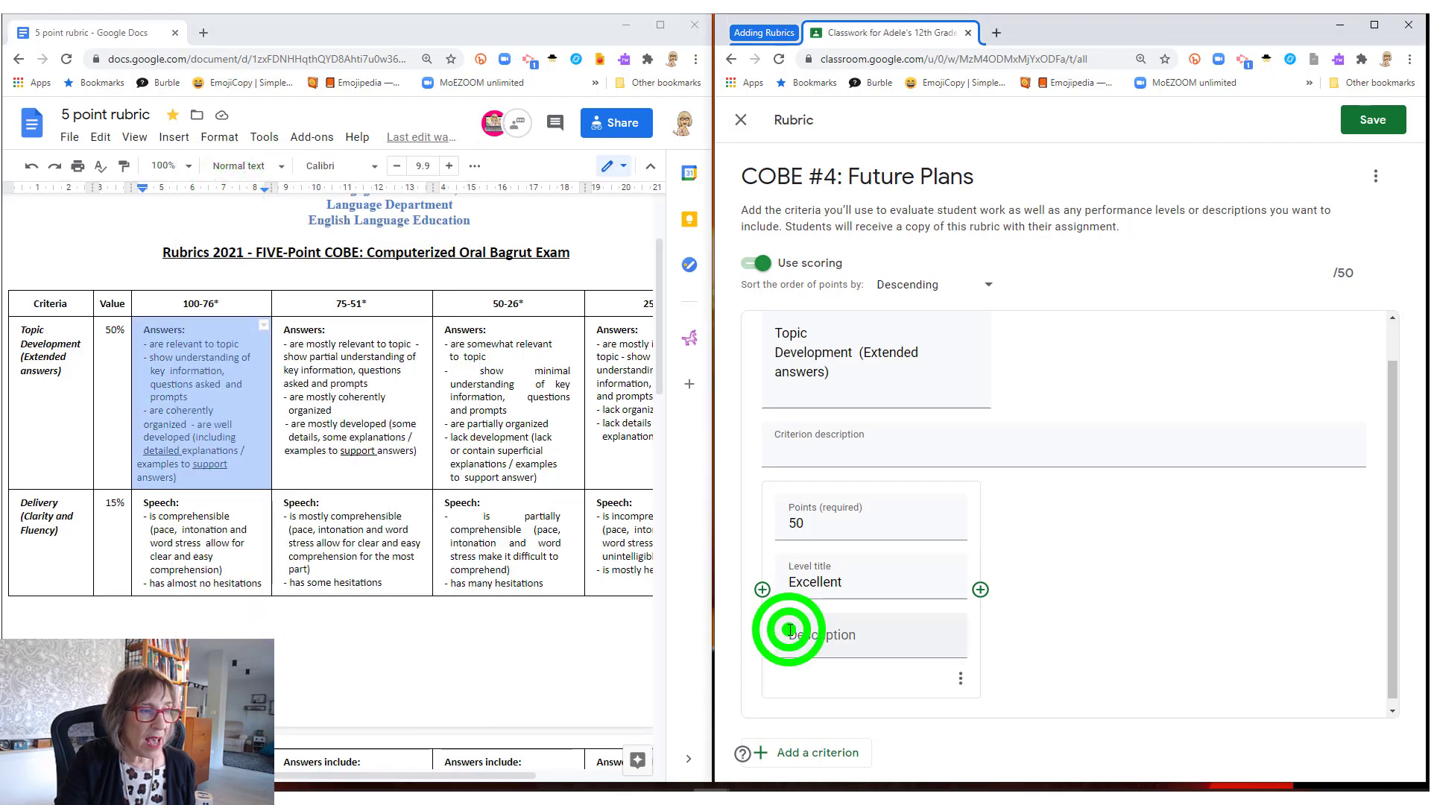
key("ctrl+v")
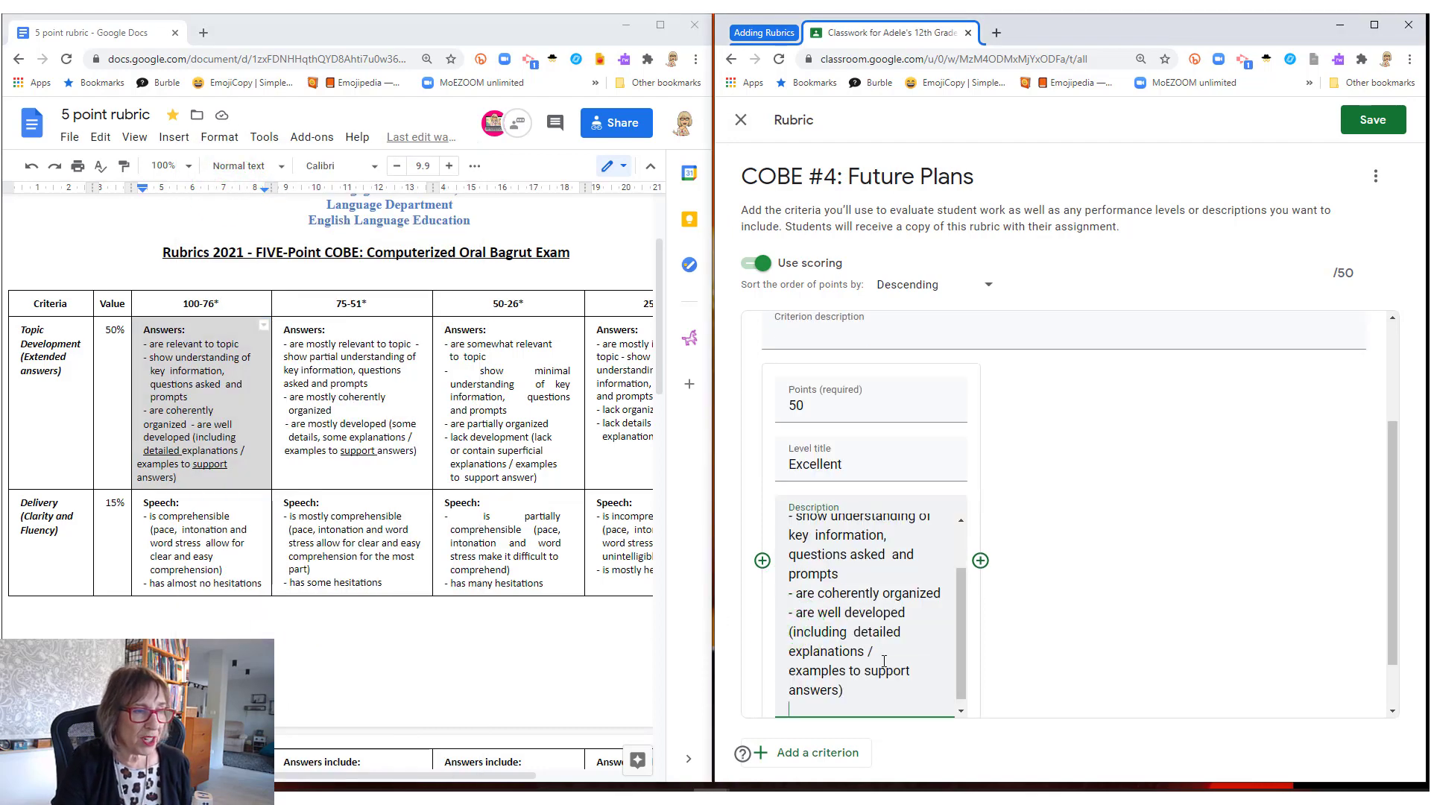
scroll(884, 661, "up", 2)
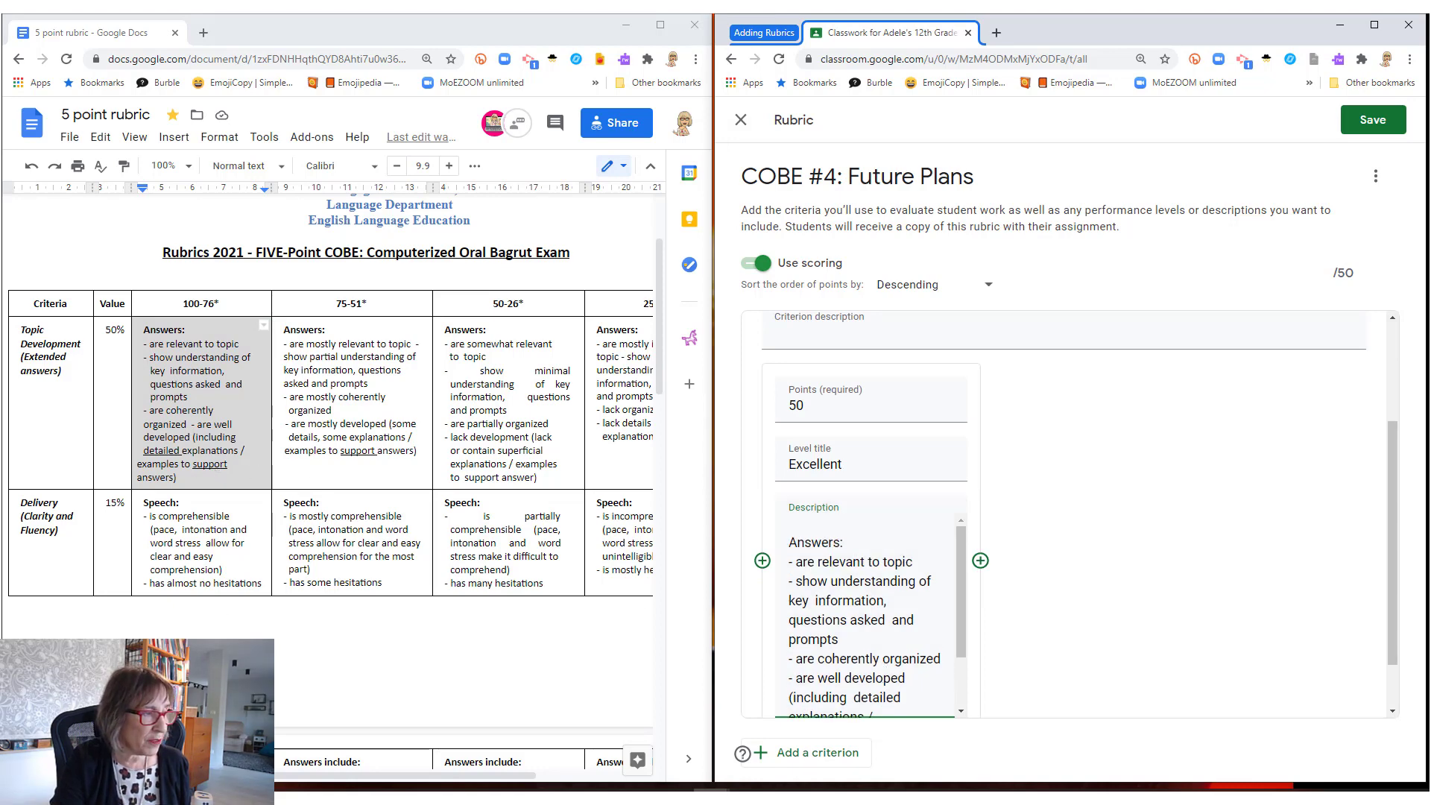
- Add a second level after Excellent with 30 points and the title "Very Good"
left_click(981, 561)
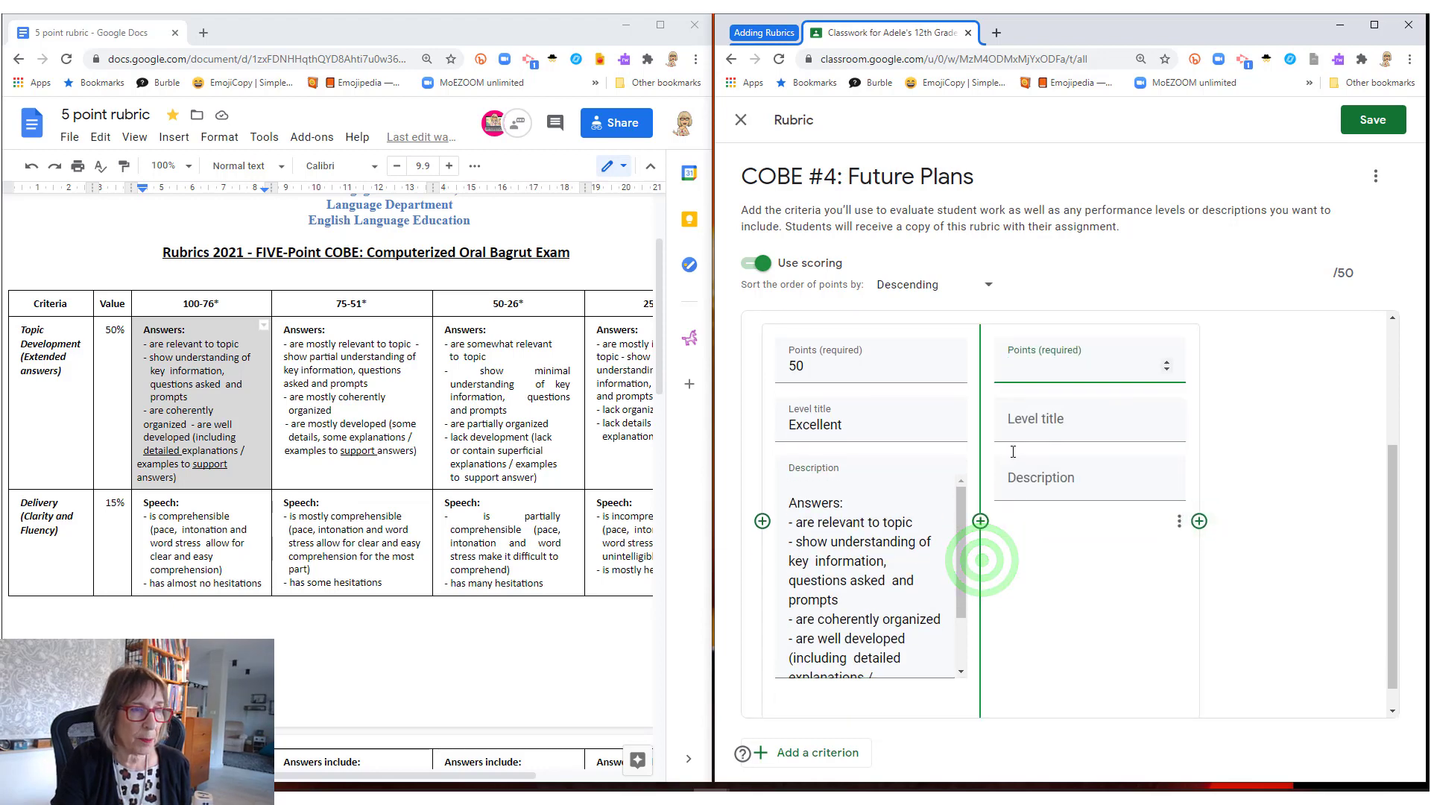
left_click(1046, 371)
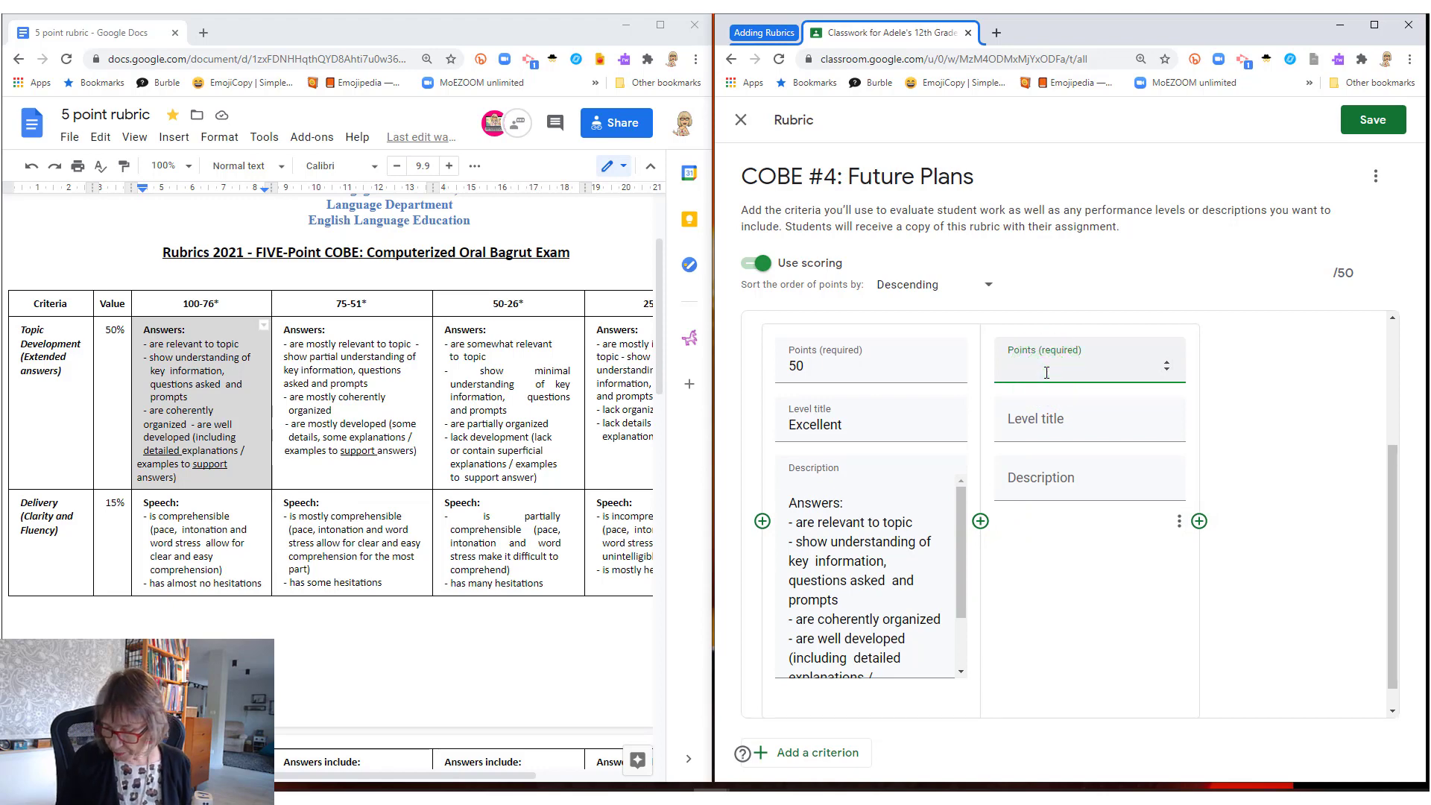
type("30")
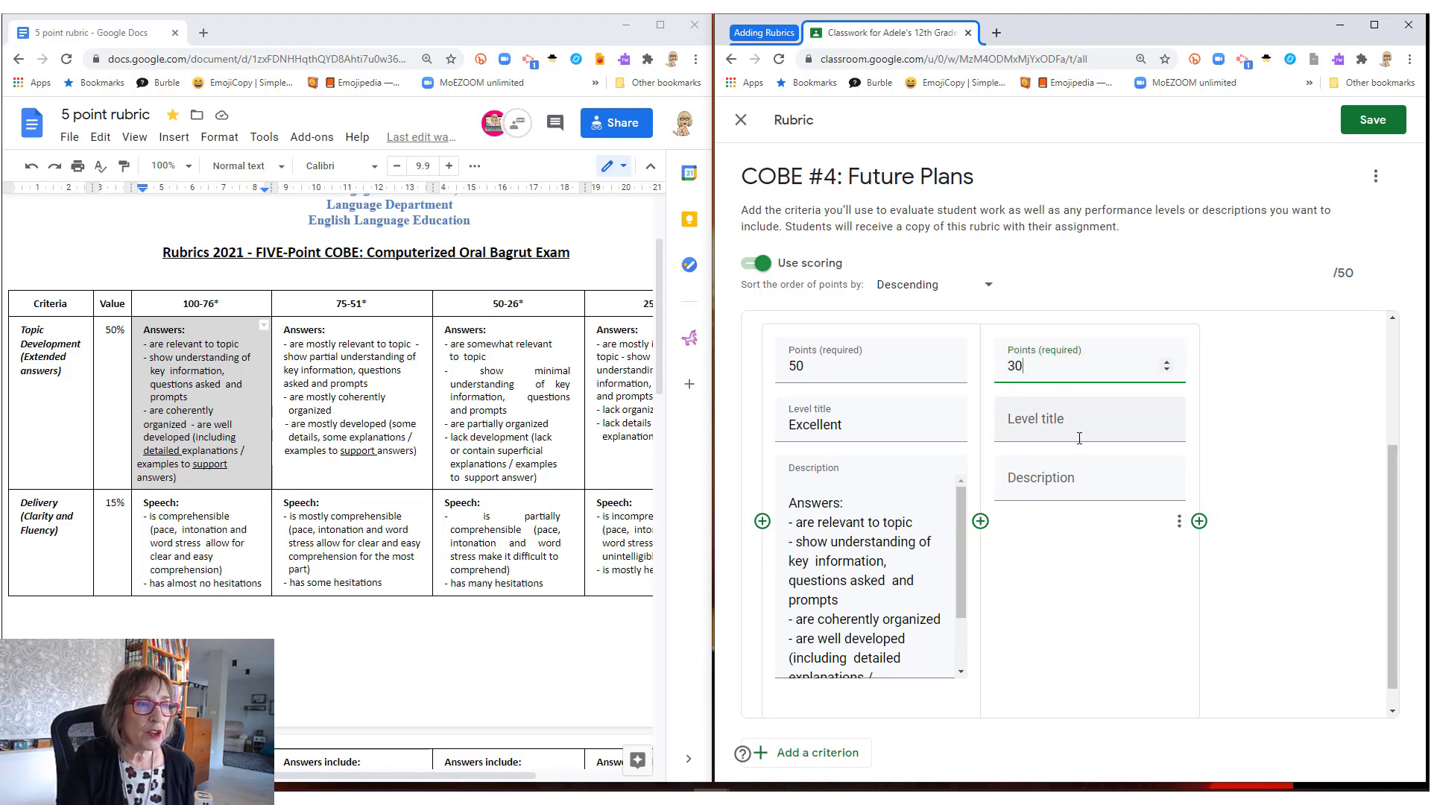
left_click(1029, 427)
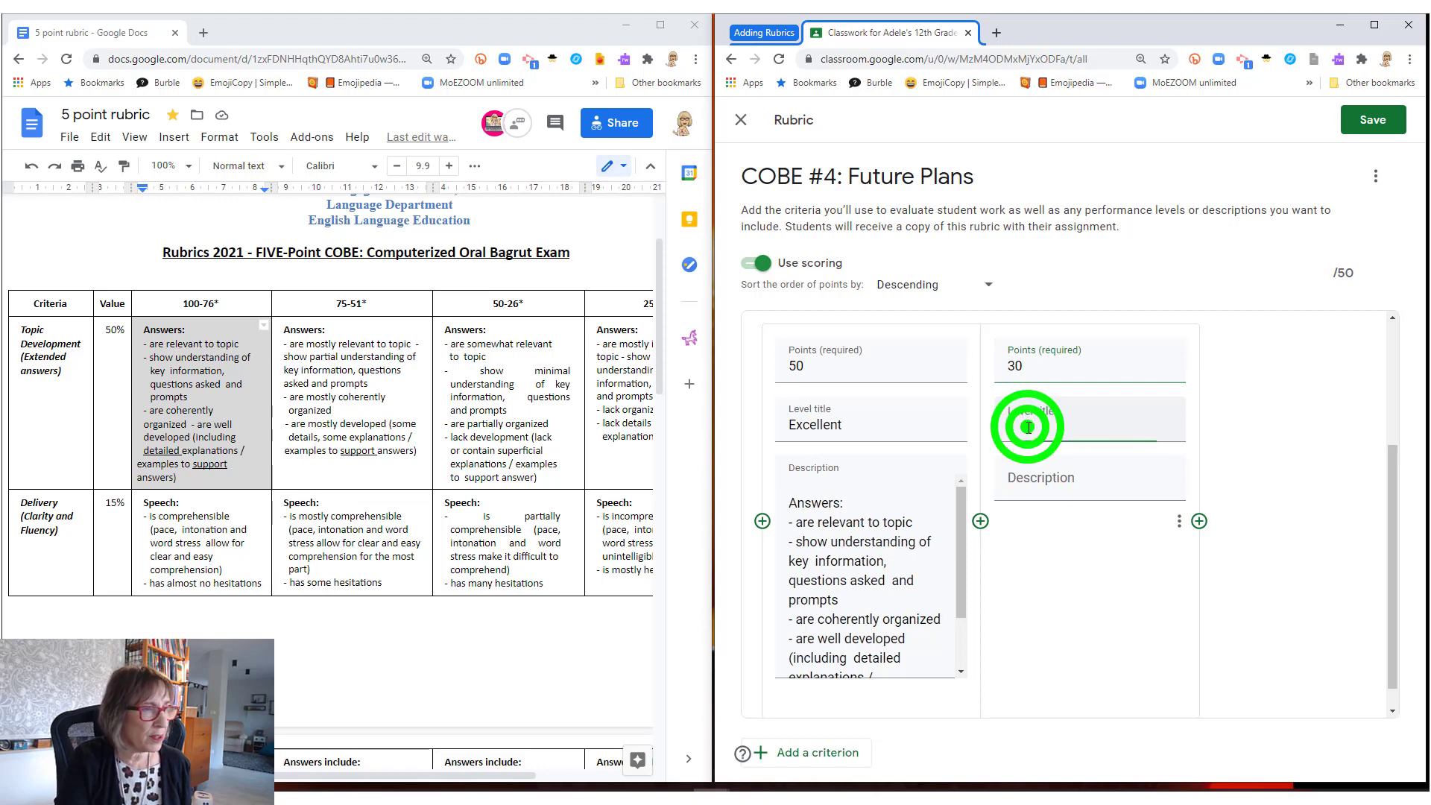
type("Very Good")
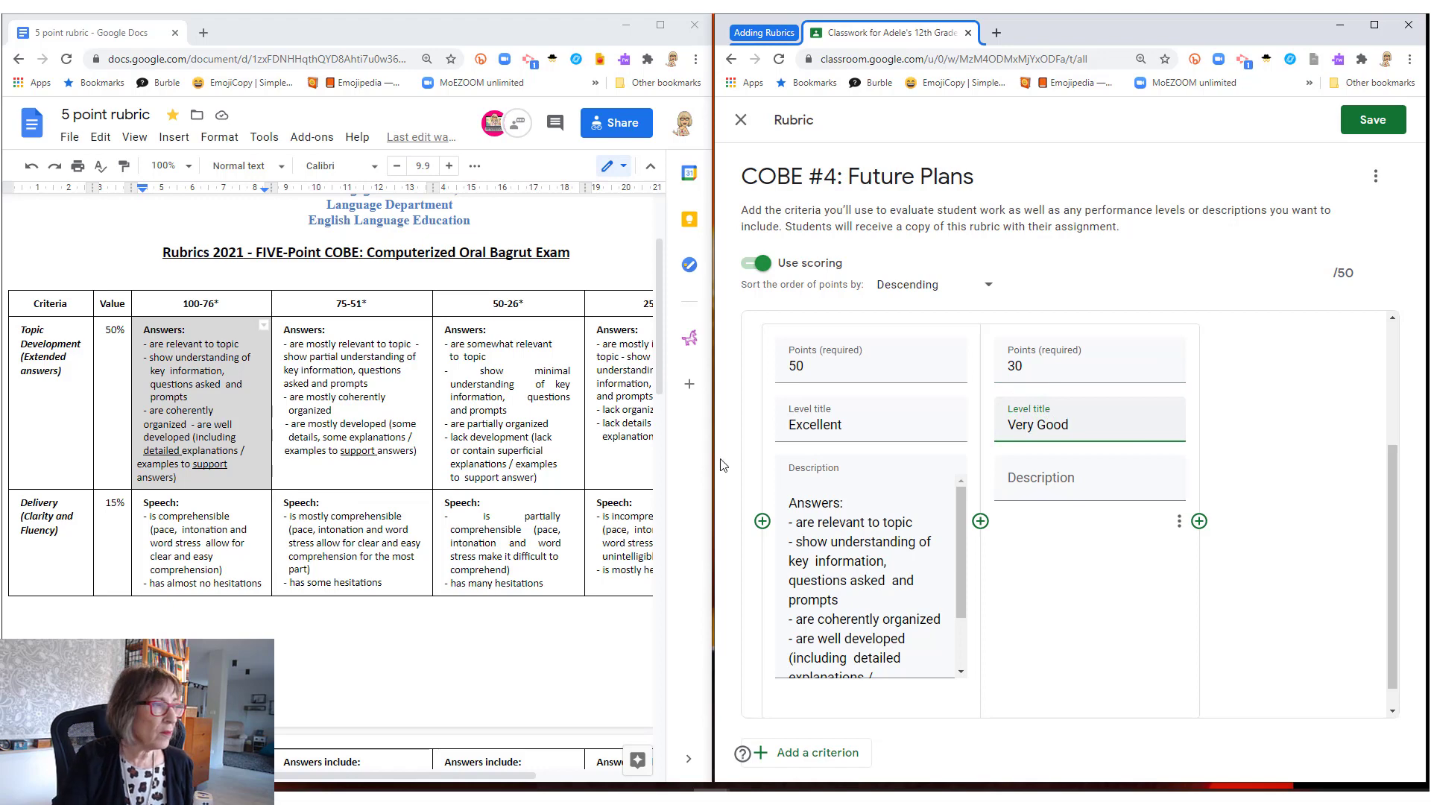
- Copy the Topic Development text of the document's 75-51 column into the Very Good level's description
left_click(283, 329)
left_click_drag(284, 328, 421, 462)
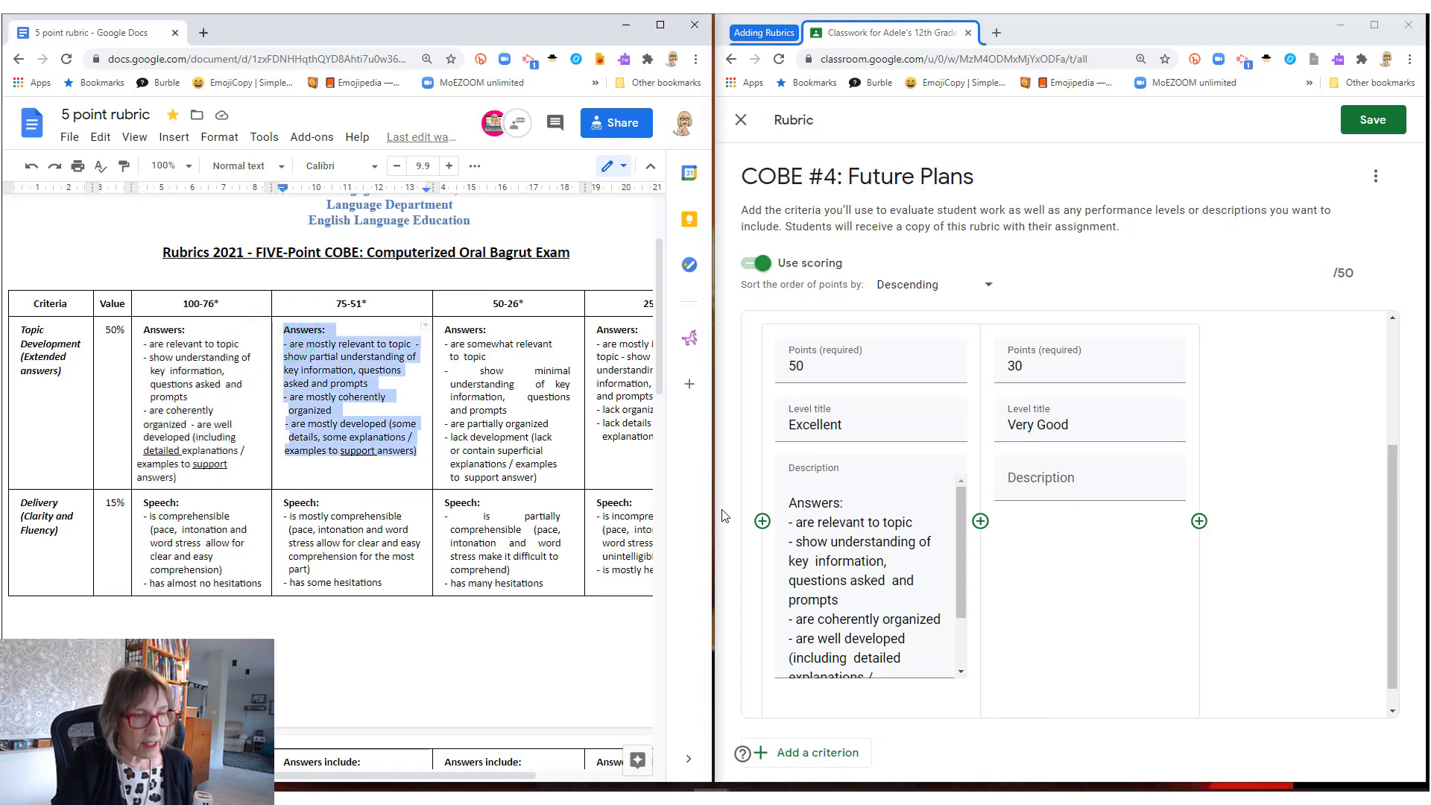
left_click(1024, 483)
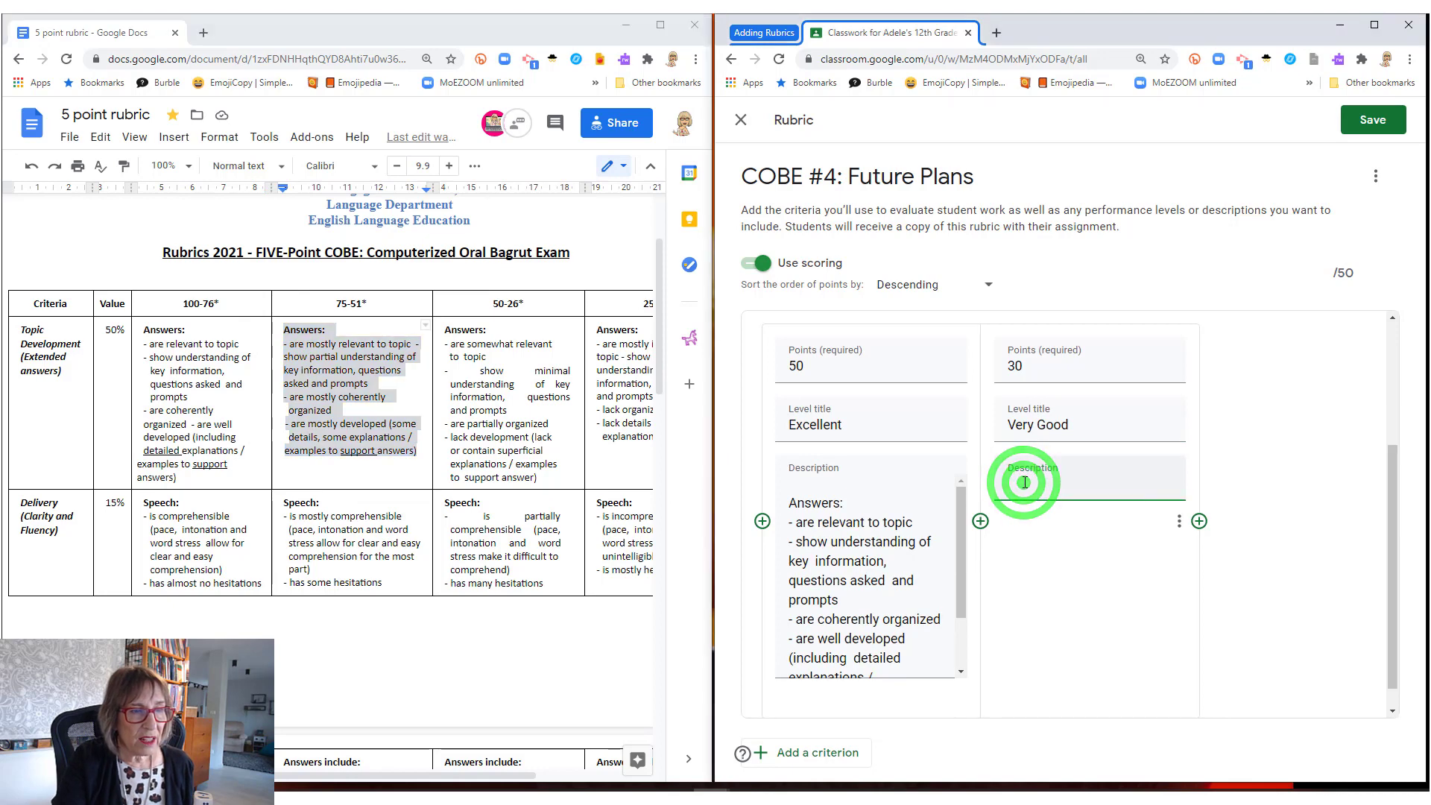
key("ctrl+v")
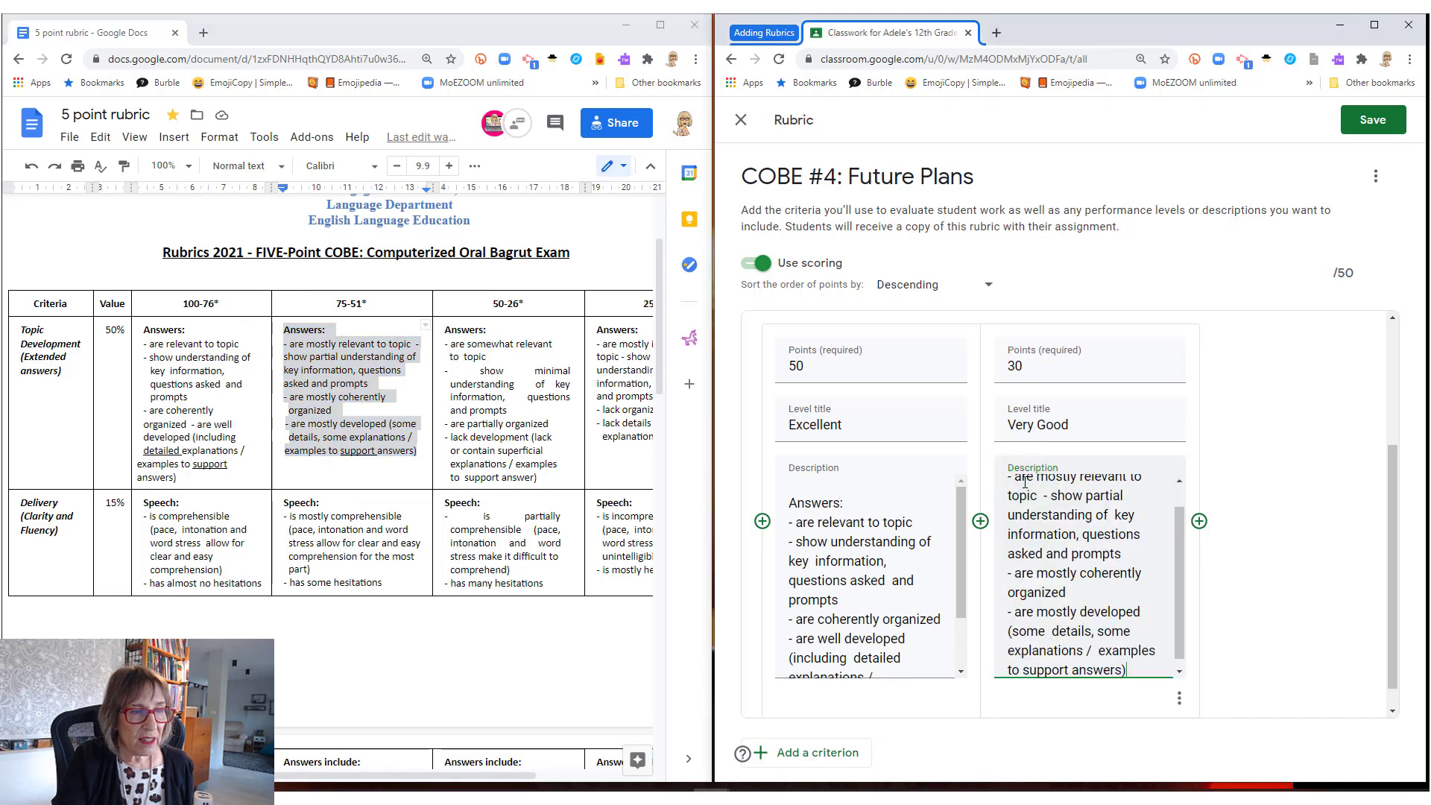
- Add a third level after Very Good with 20 points and the title "Good"
left_click(1198, 521)
left_click(1219, 370)
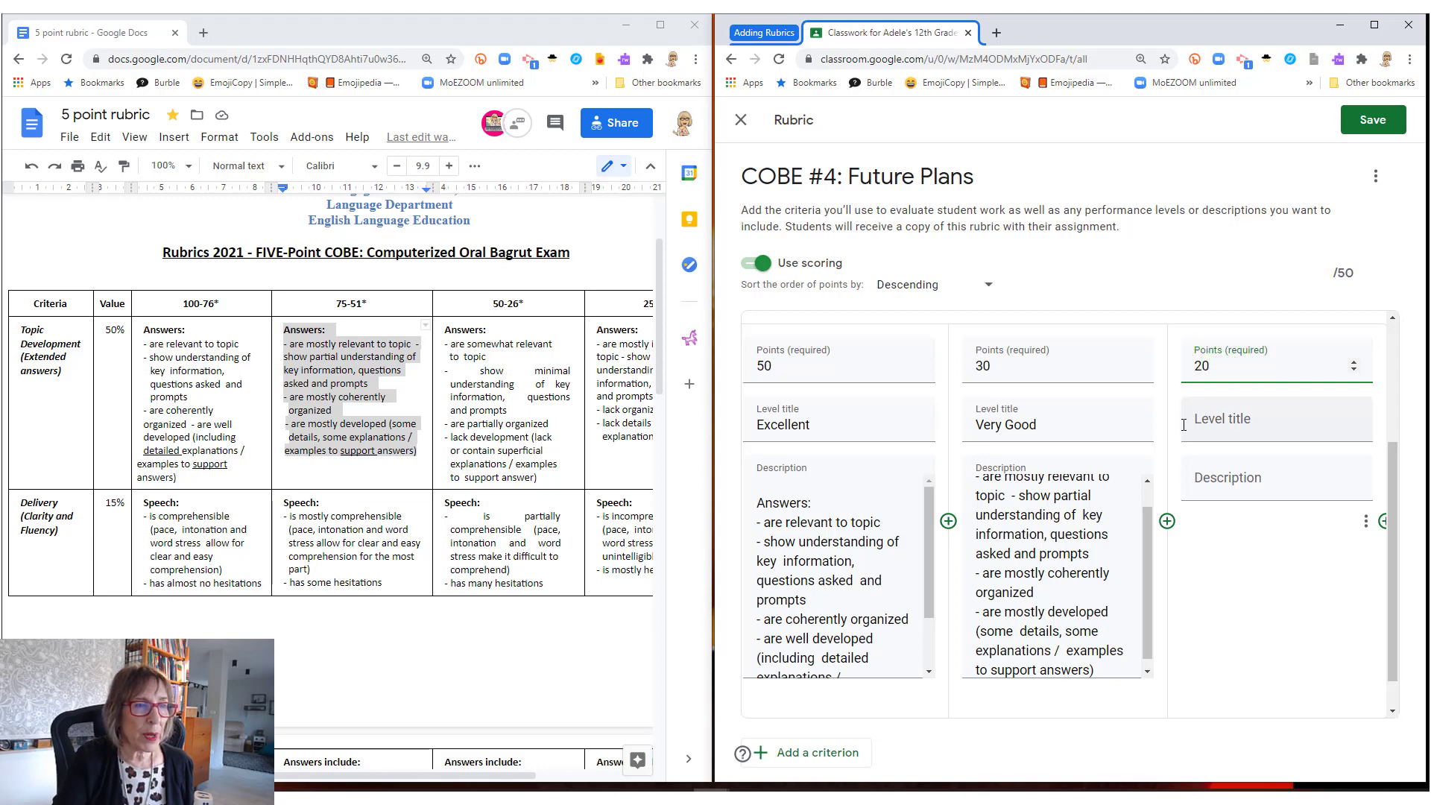
left_click(1226, 427)
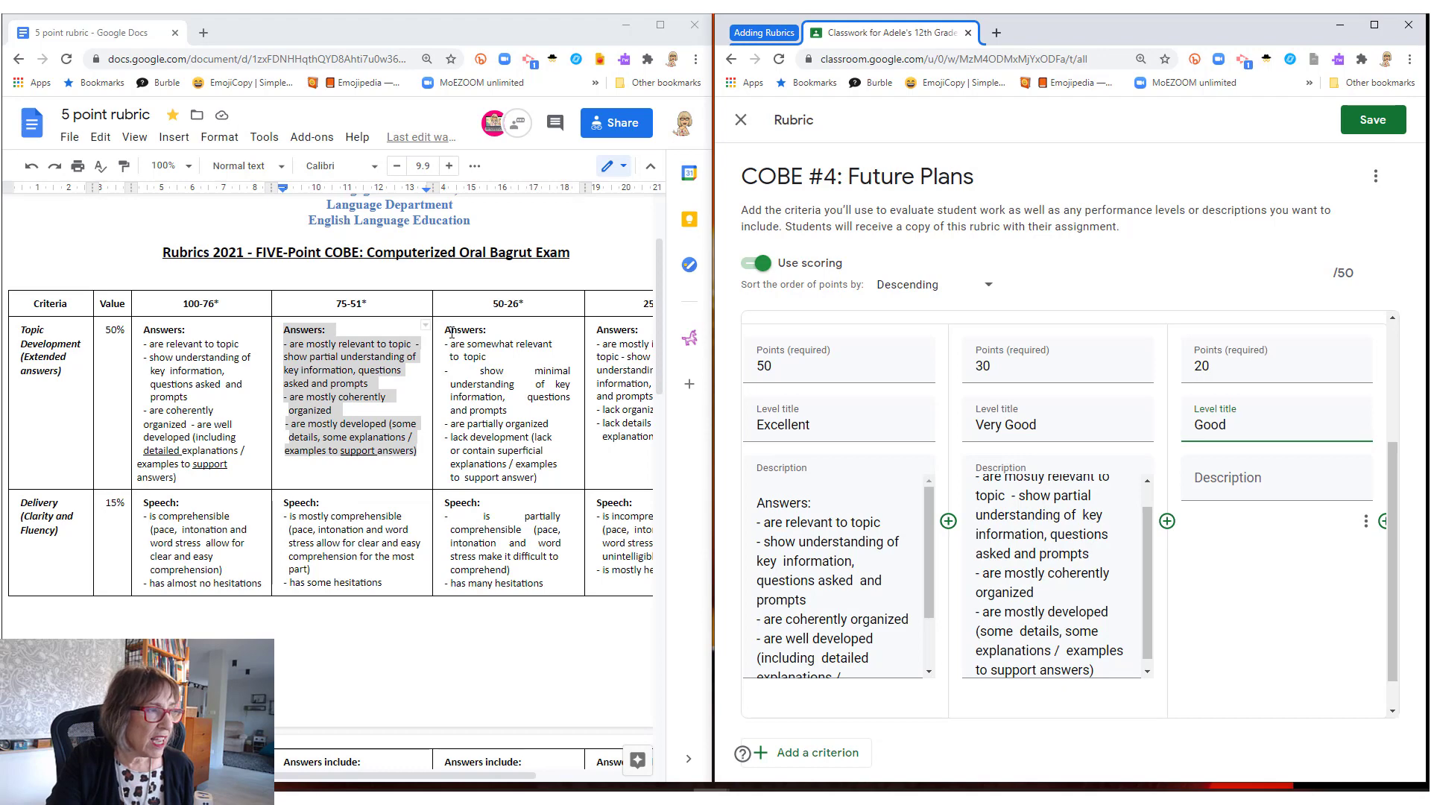
- Copy the Topic Development text of the document's 50-26 column into the Good level's description and widen the Classroom window
left_click_drag(448, 330, 539, 479)
key("ctrl+c")
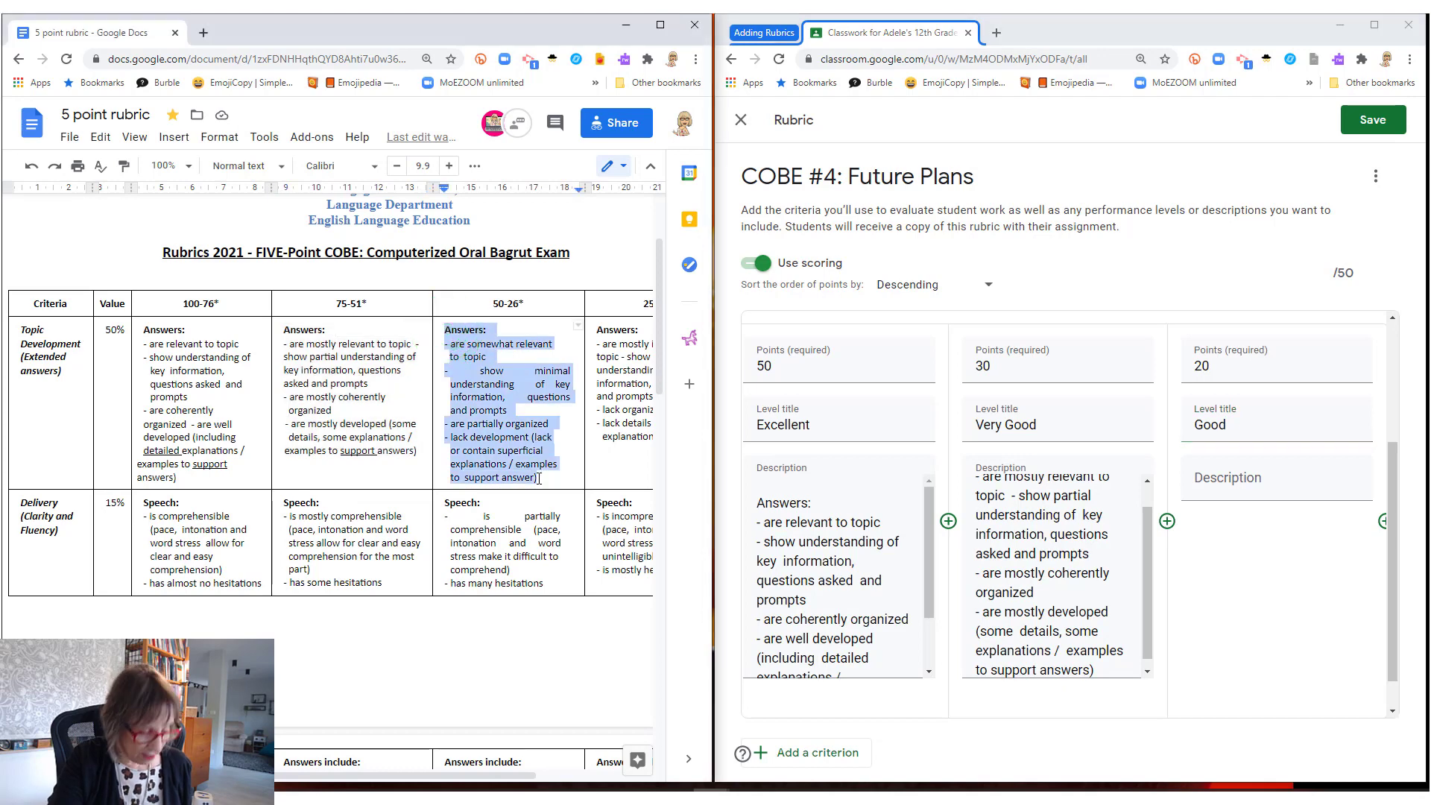
left_click(1222, 478)
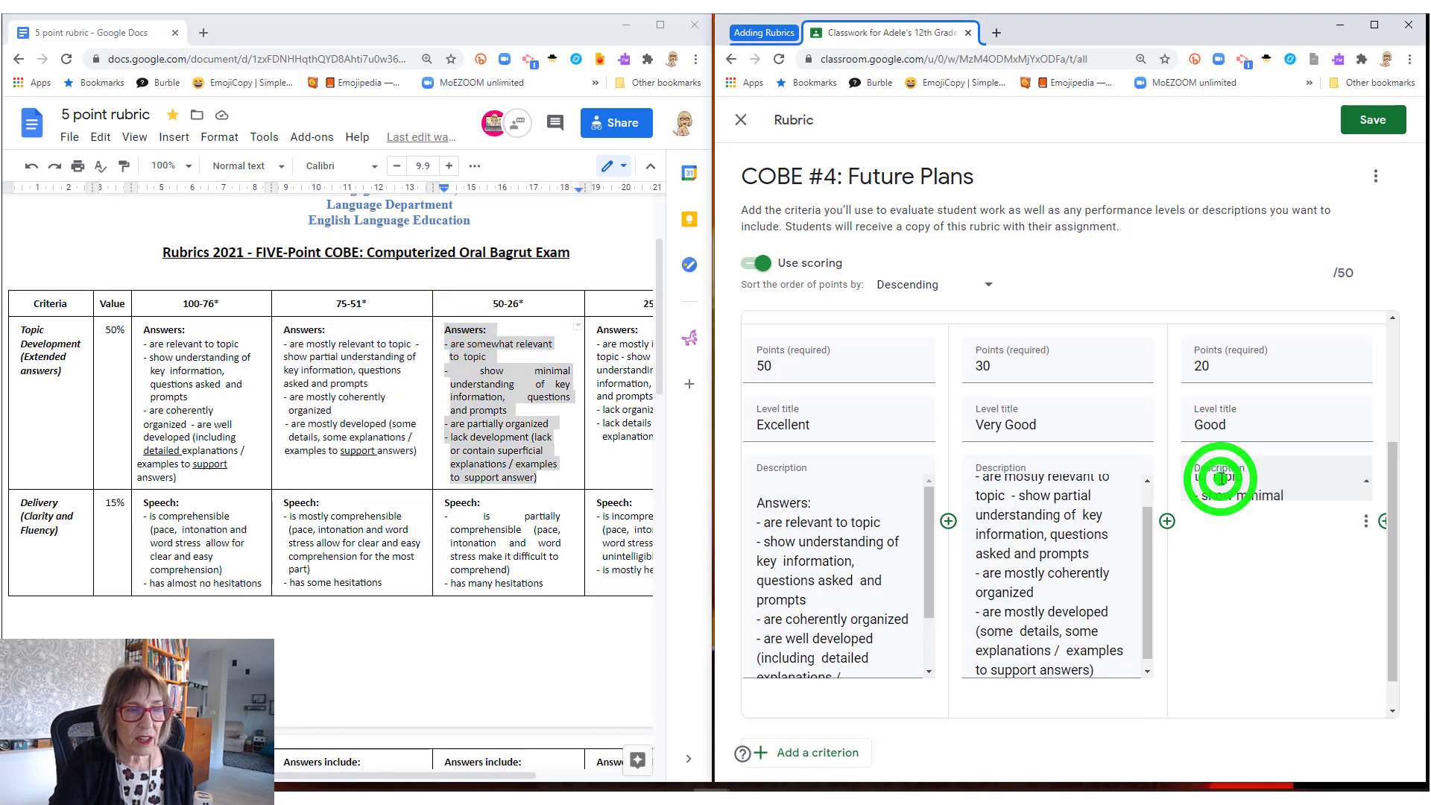
key("ctrl+v")
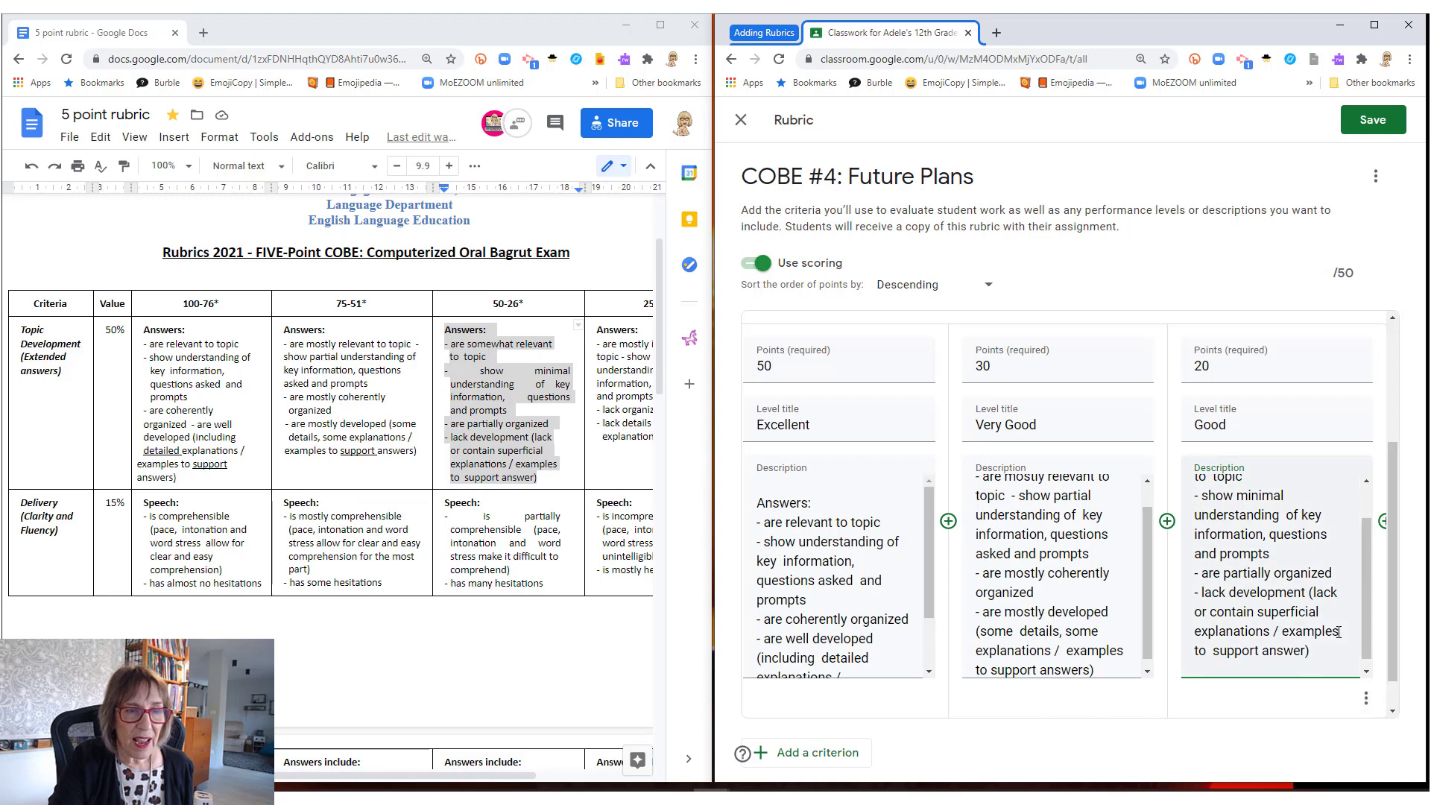
left_click_drag(711, 171, 681, 170)
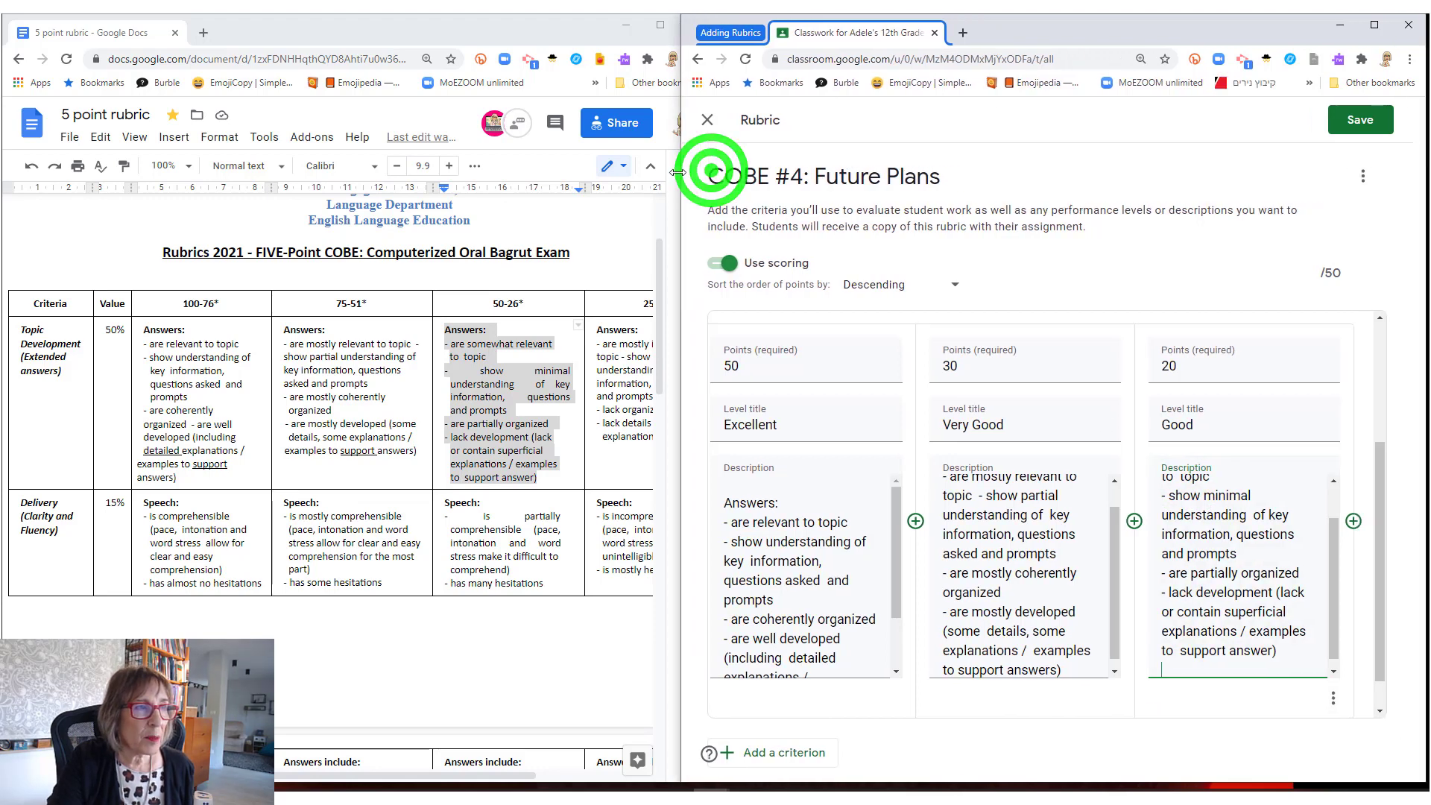
- Add a fourth level after Good with 10 points and the title "Need Improvement"
left_click(1366, 520)
left_click(606, 310)
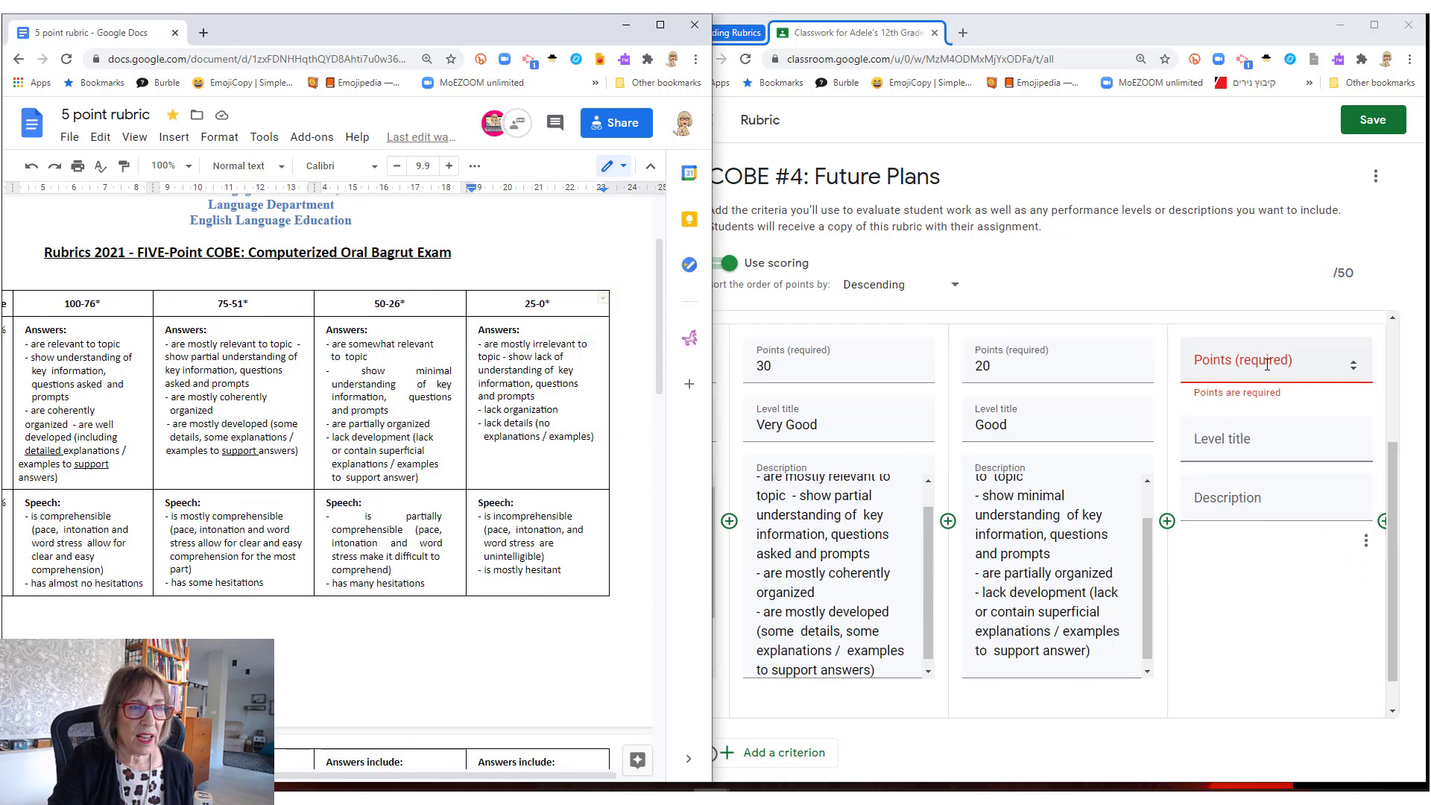
left_click(1220, 370)
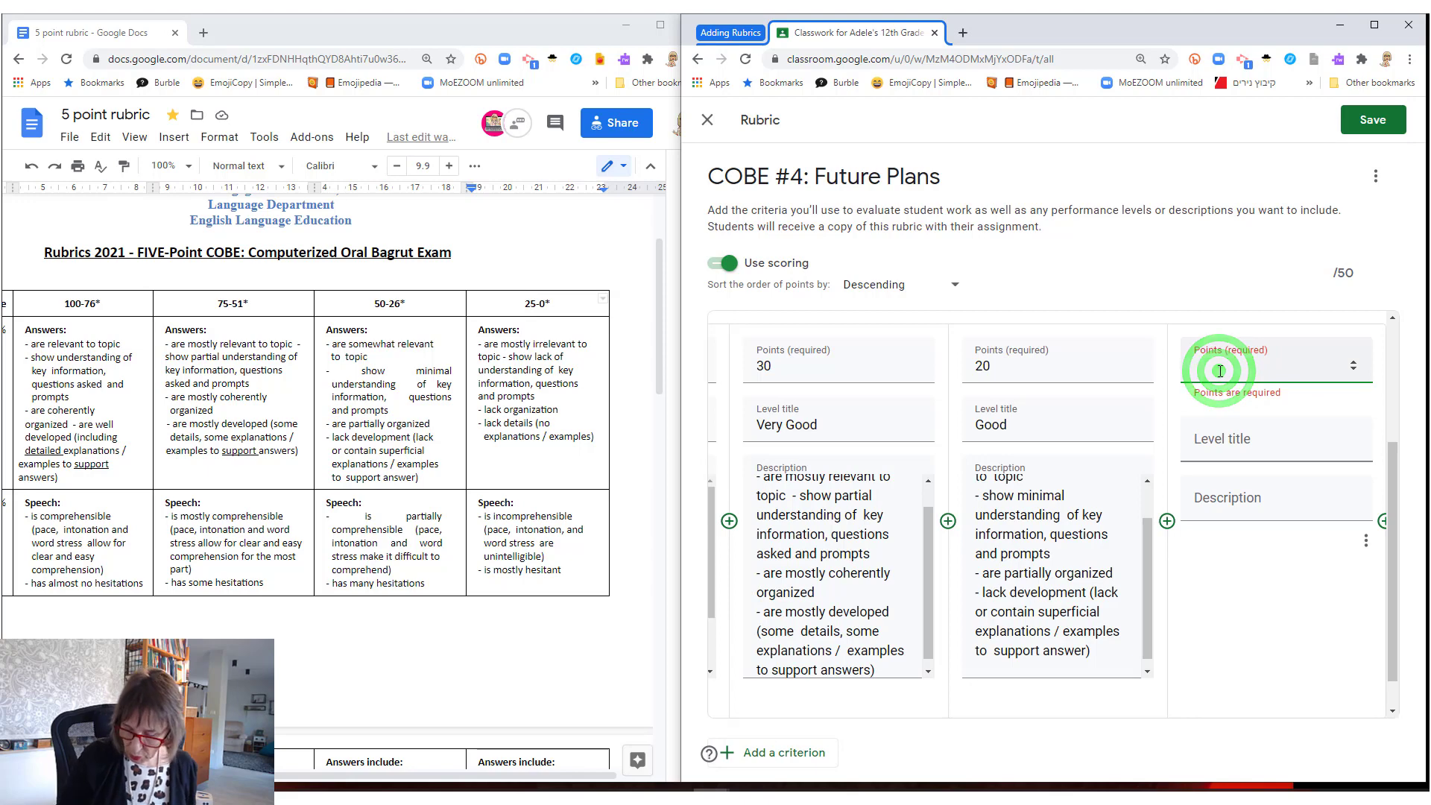
type("10")
left_click(1289, 438)
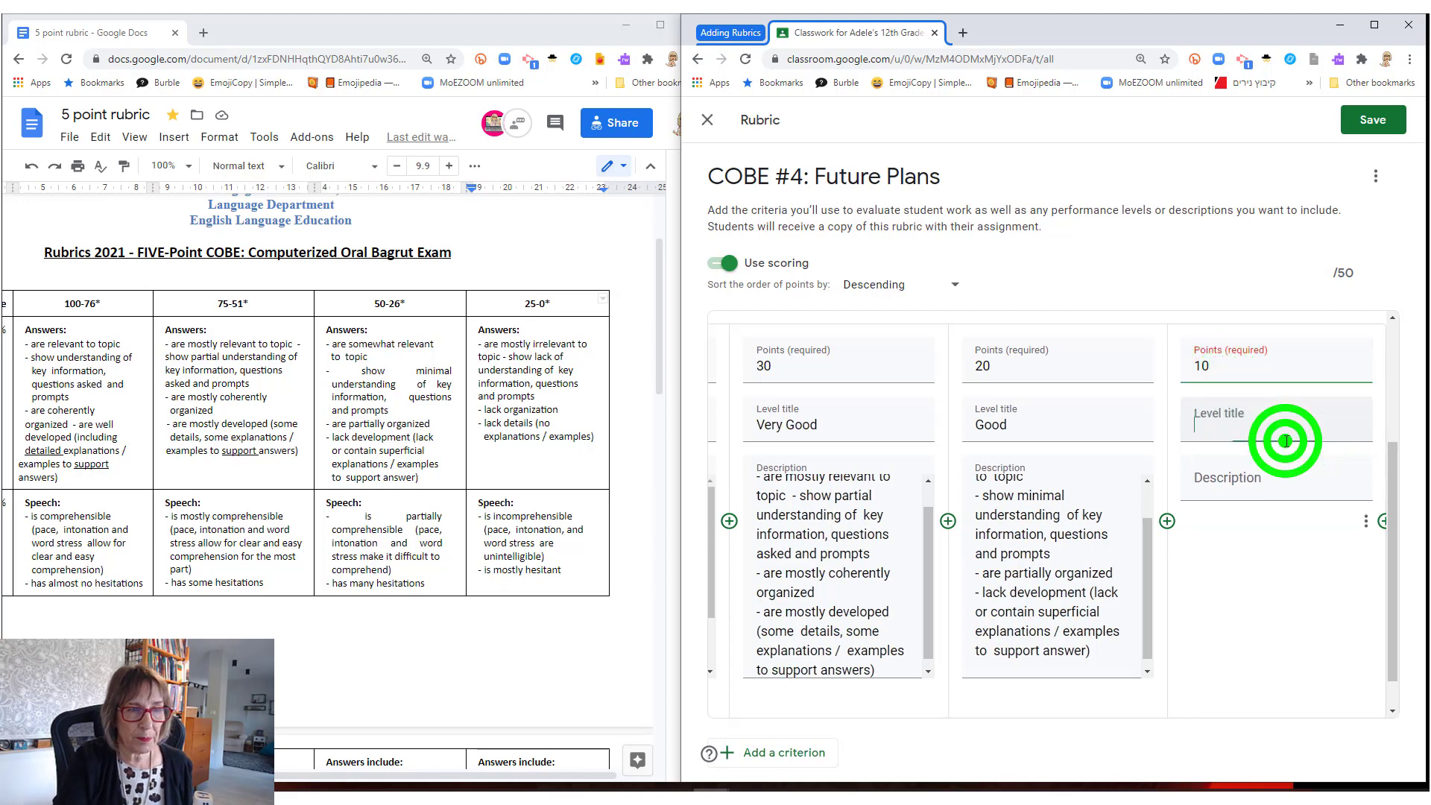
type("Need Improvement")
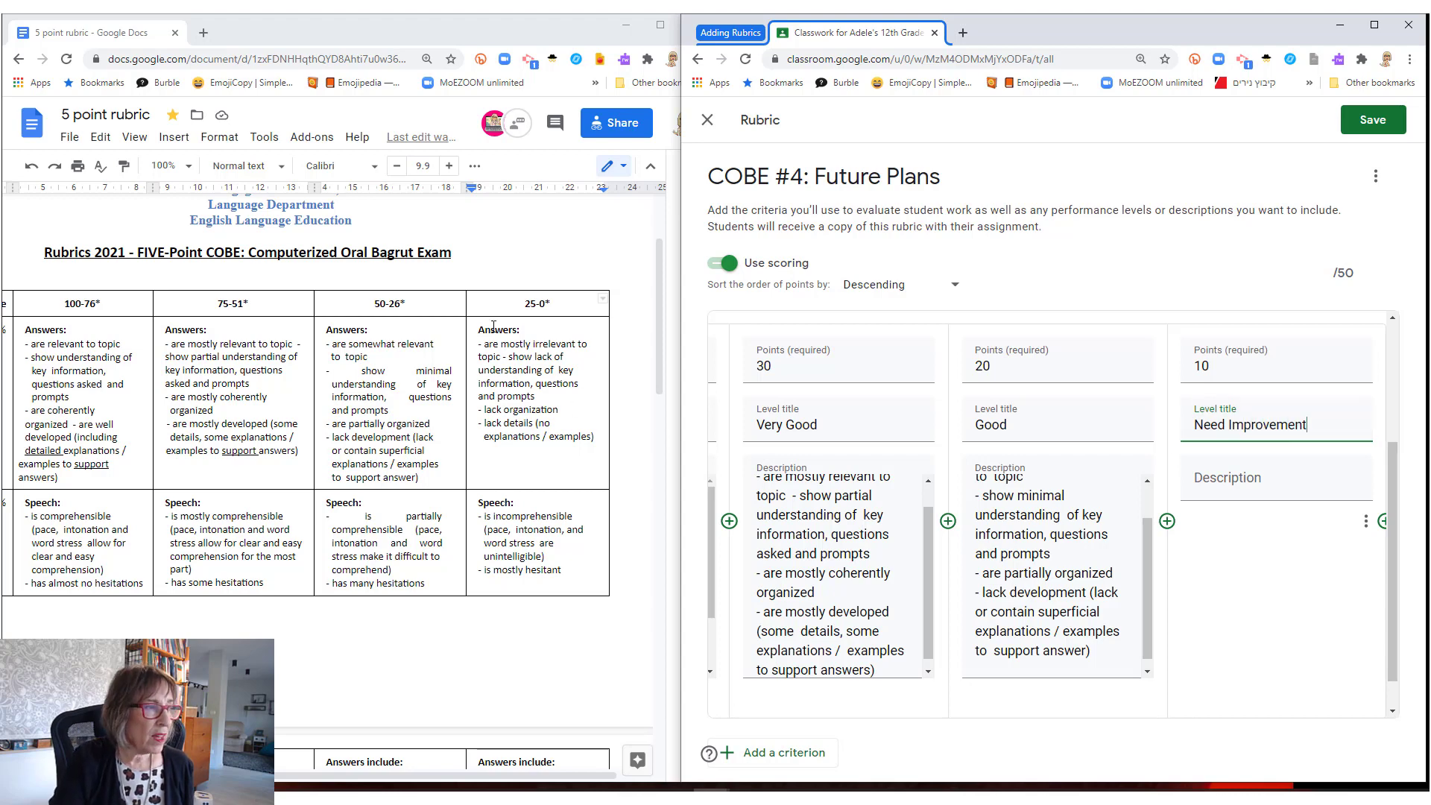
- Copy the Topic Development text of the document's 25-0 column into the Need Improvement level's description
left_click_drag(494, 328, 596, 442)
key("ctrl+c")
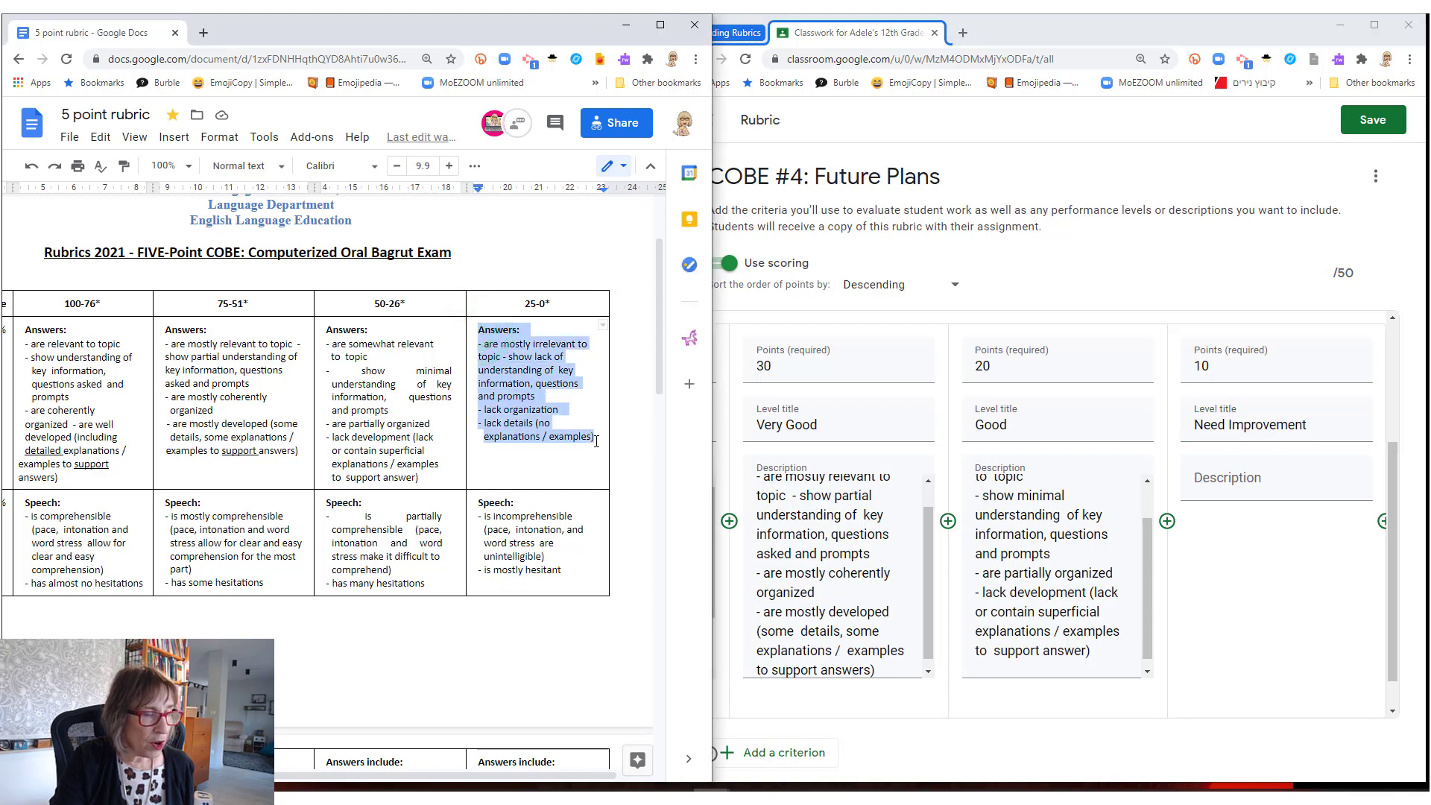
left_click(1231, 471)
key("ctrl+v")
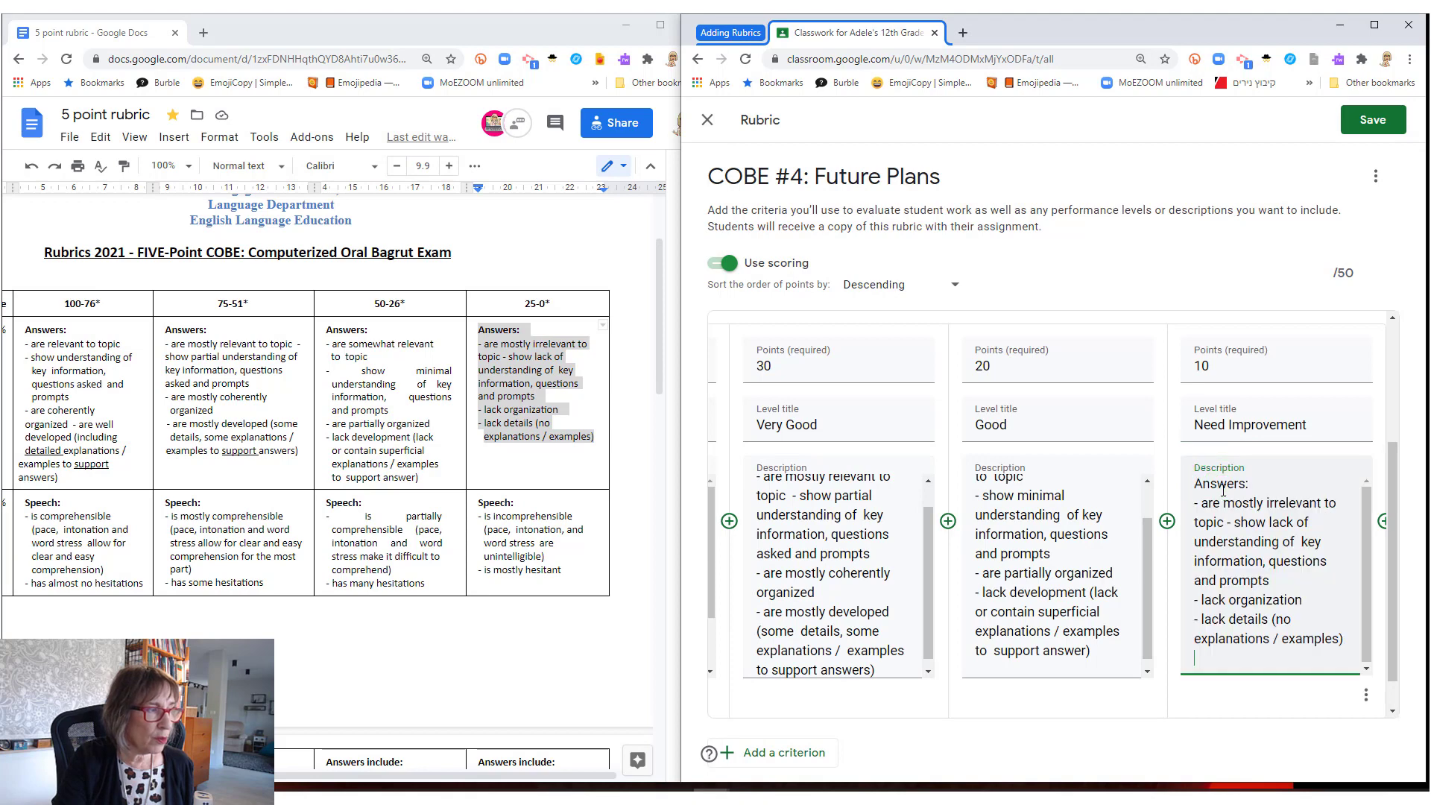
- Add a second criterion and copy its title "Delivery (Clarity and Fluency)" from the rubric document
scroll(950, 675, "down", 1)
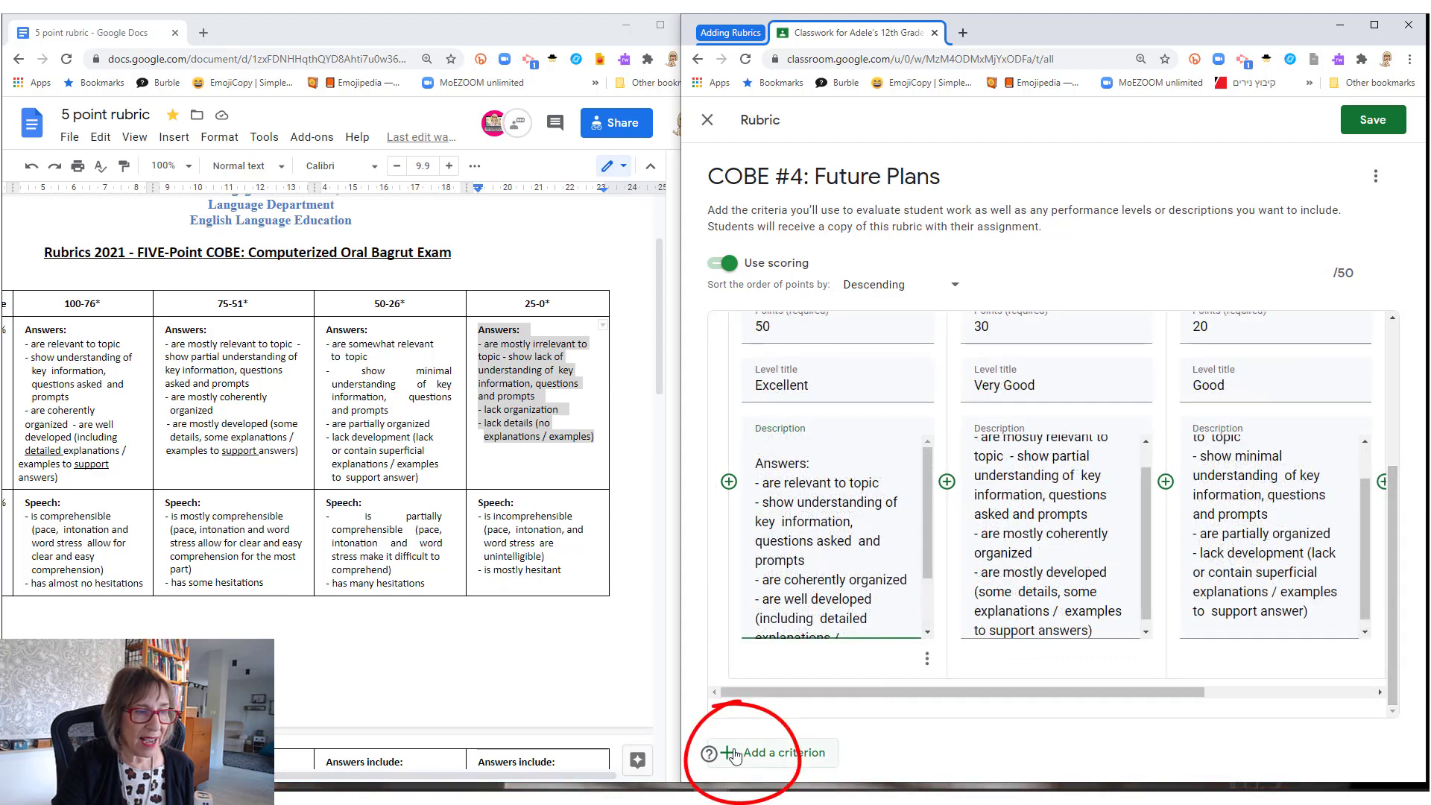
left_click(735, 754)
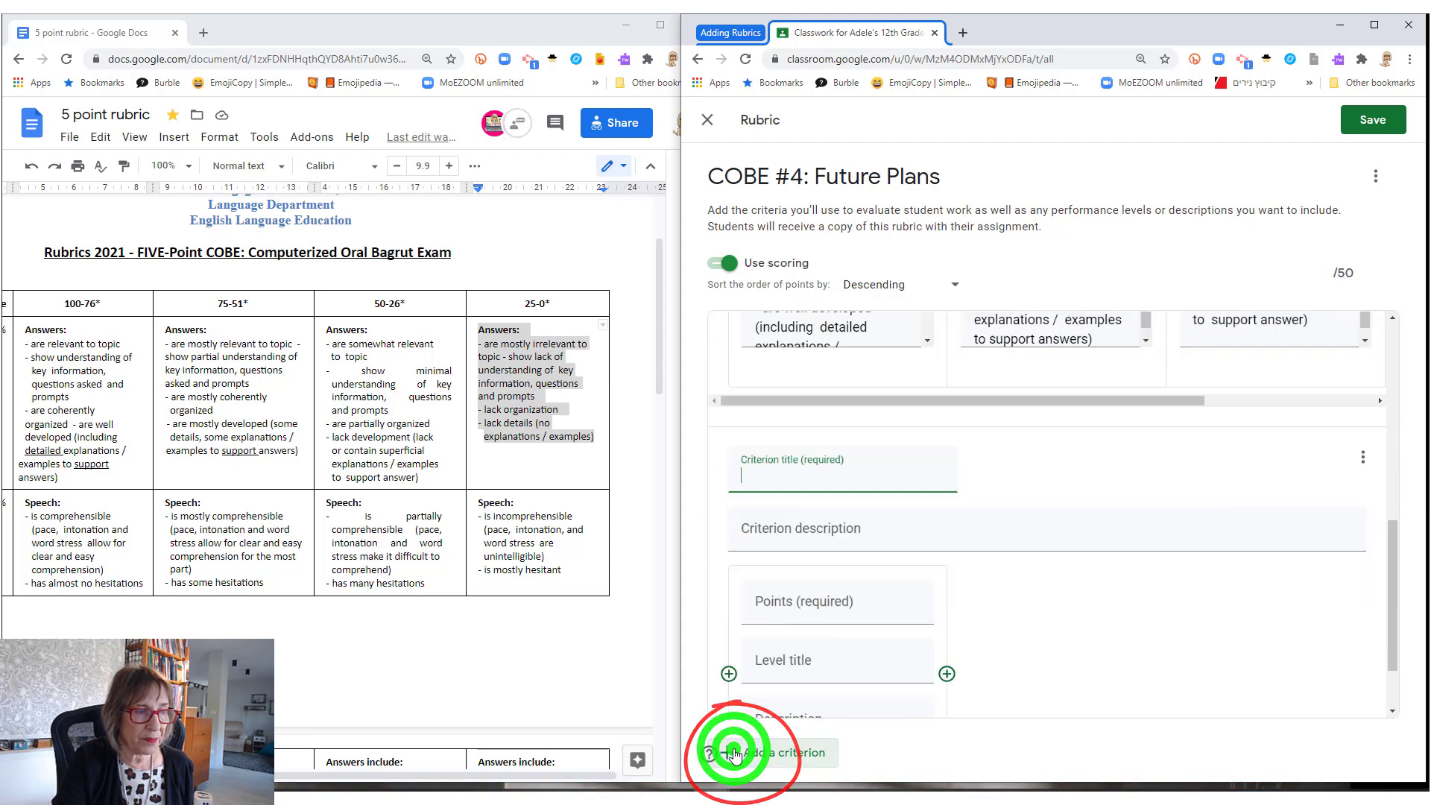
left_click(354, 736)
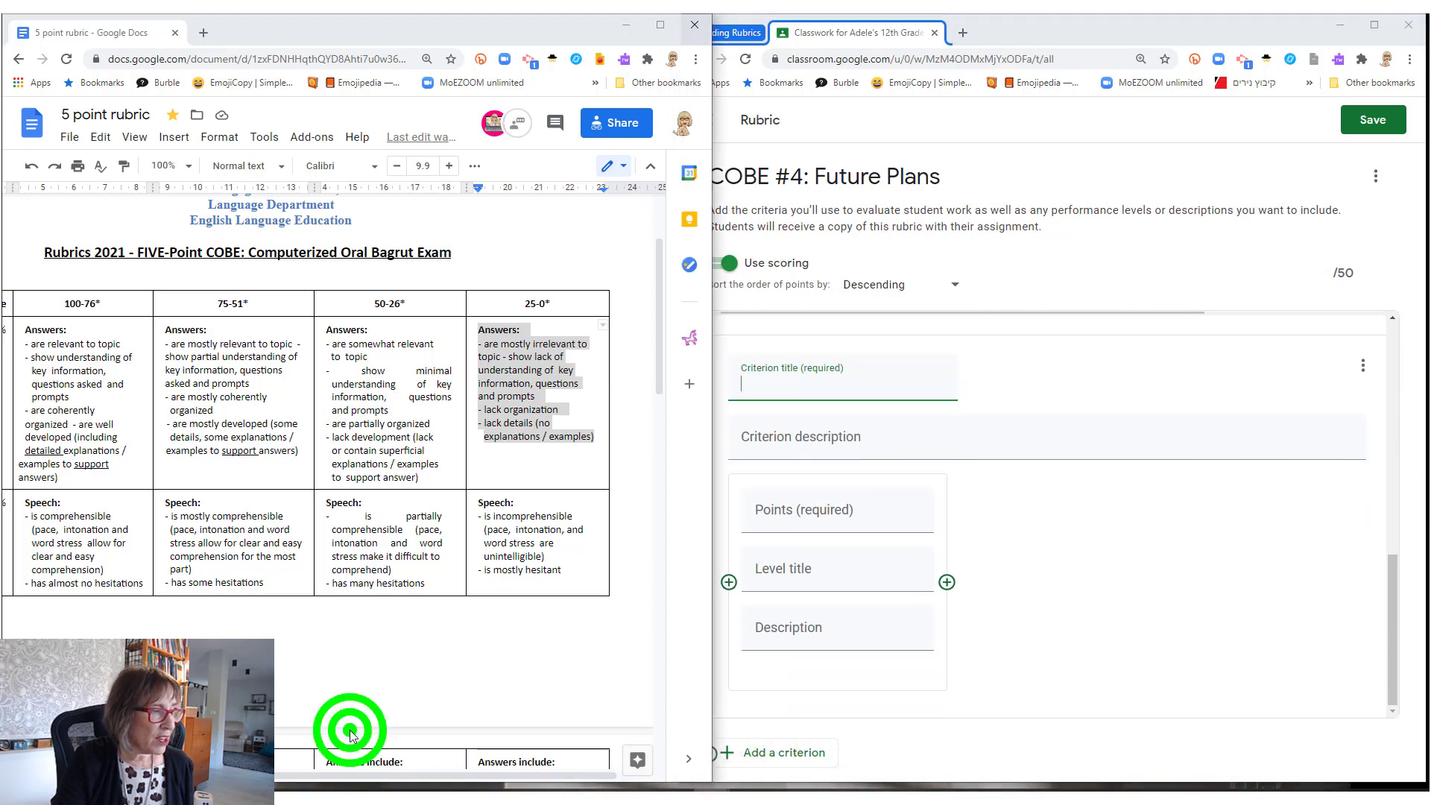
scroll(134, 391, "down", 4)
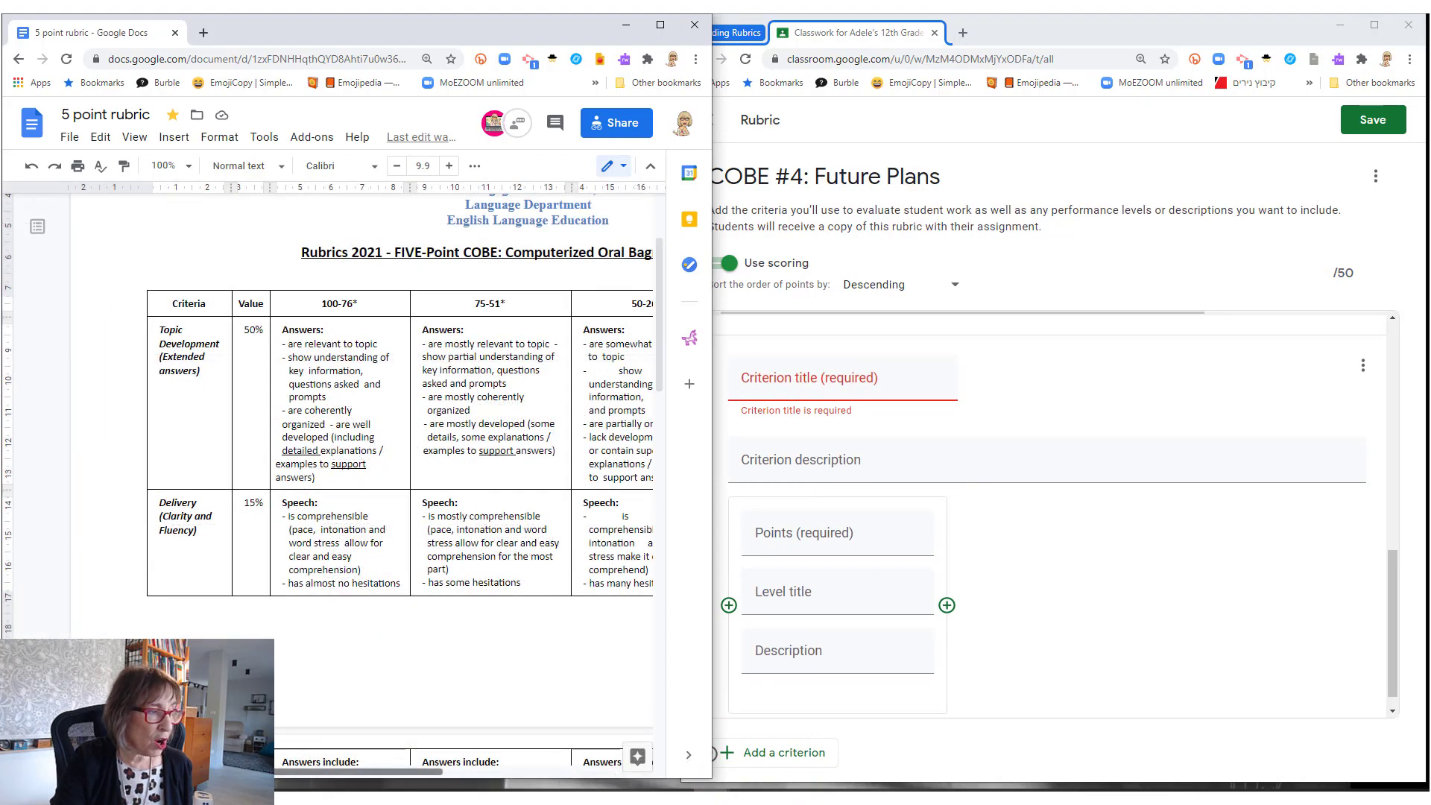
left_click_drag(264, 772, 328, 772)
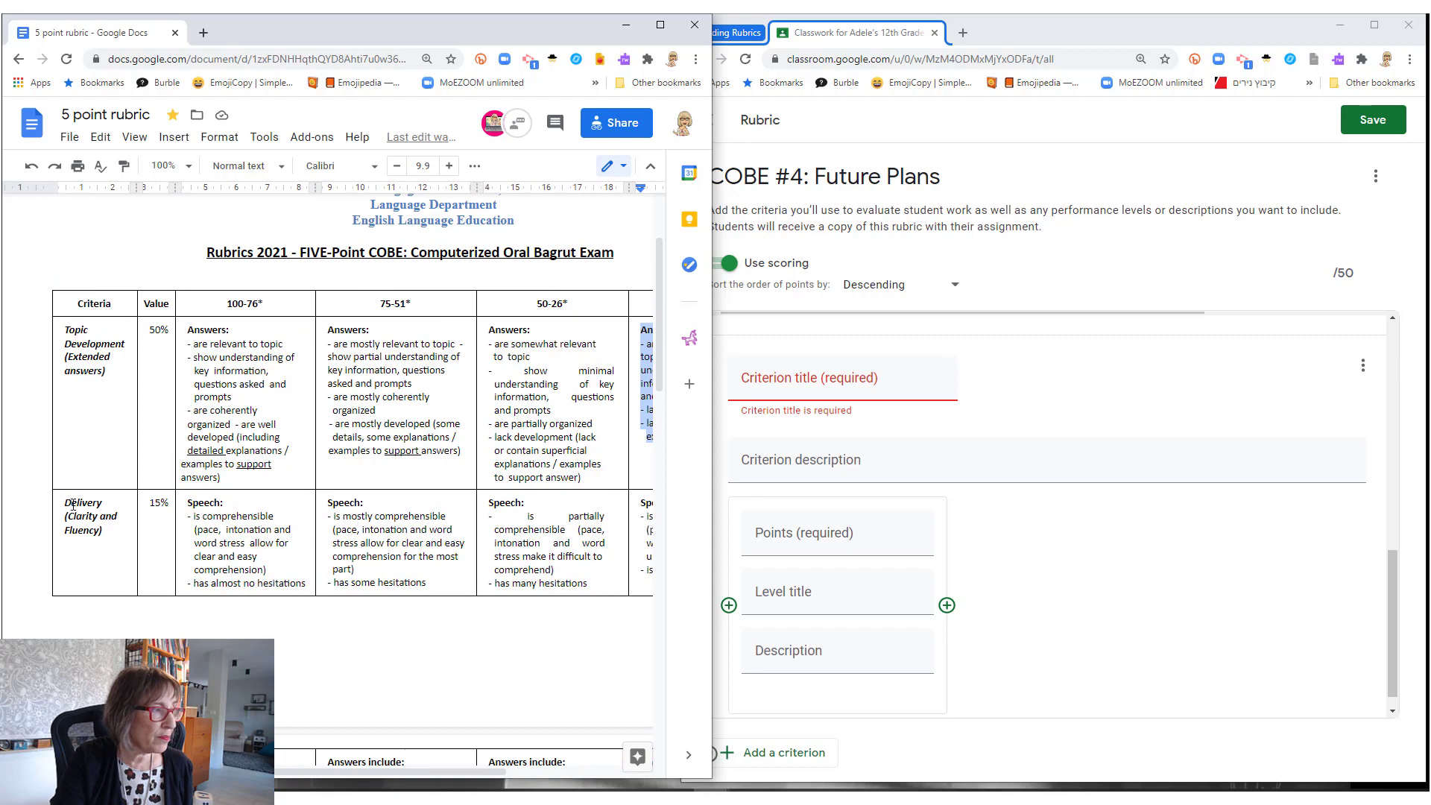
left_click_drag(64, 503, 120, 547)
key("ctrl+c")
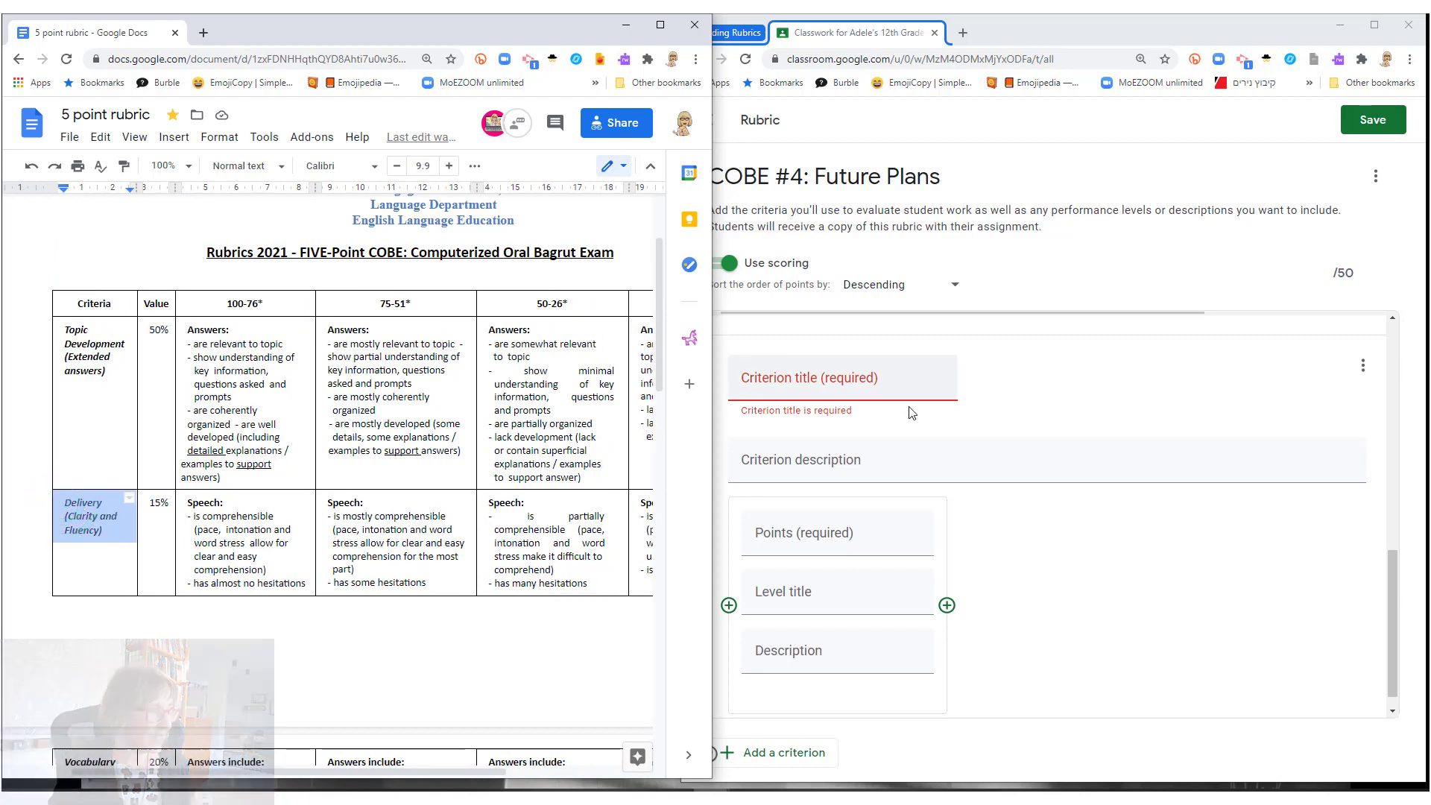
left_click(832, 386)
key("ctrl+v")
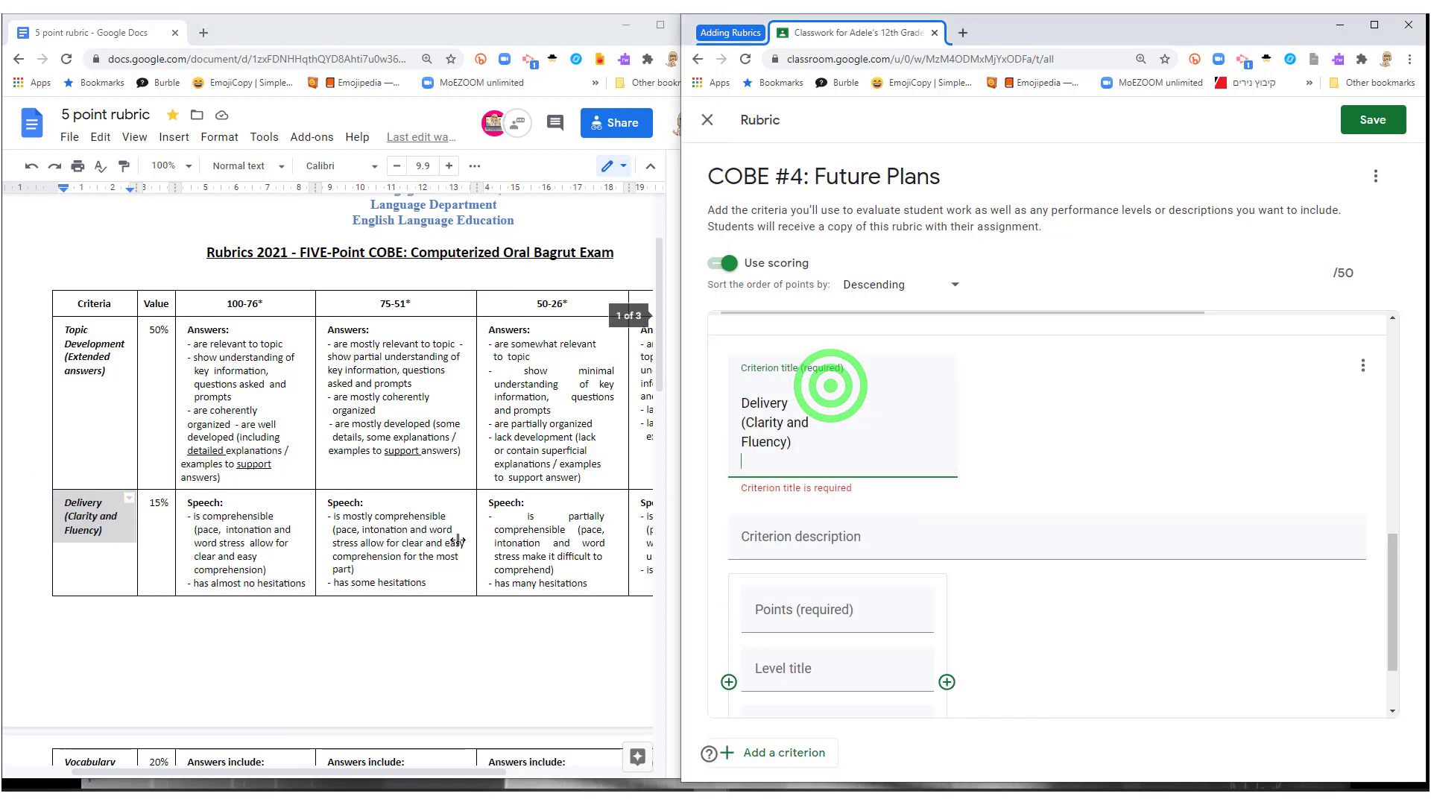
- Give the Delivery criterion's first level 15 points, the document's 100-76 Delivery text as description and the title "Excellent"
left_click(768, 611)
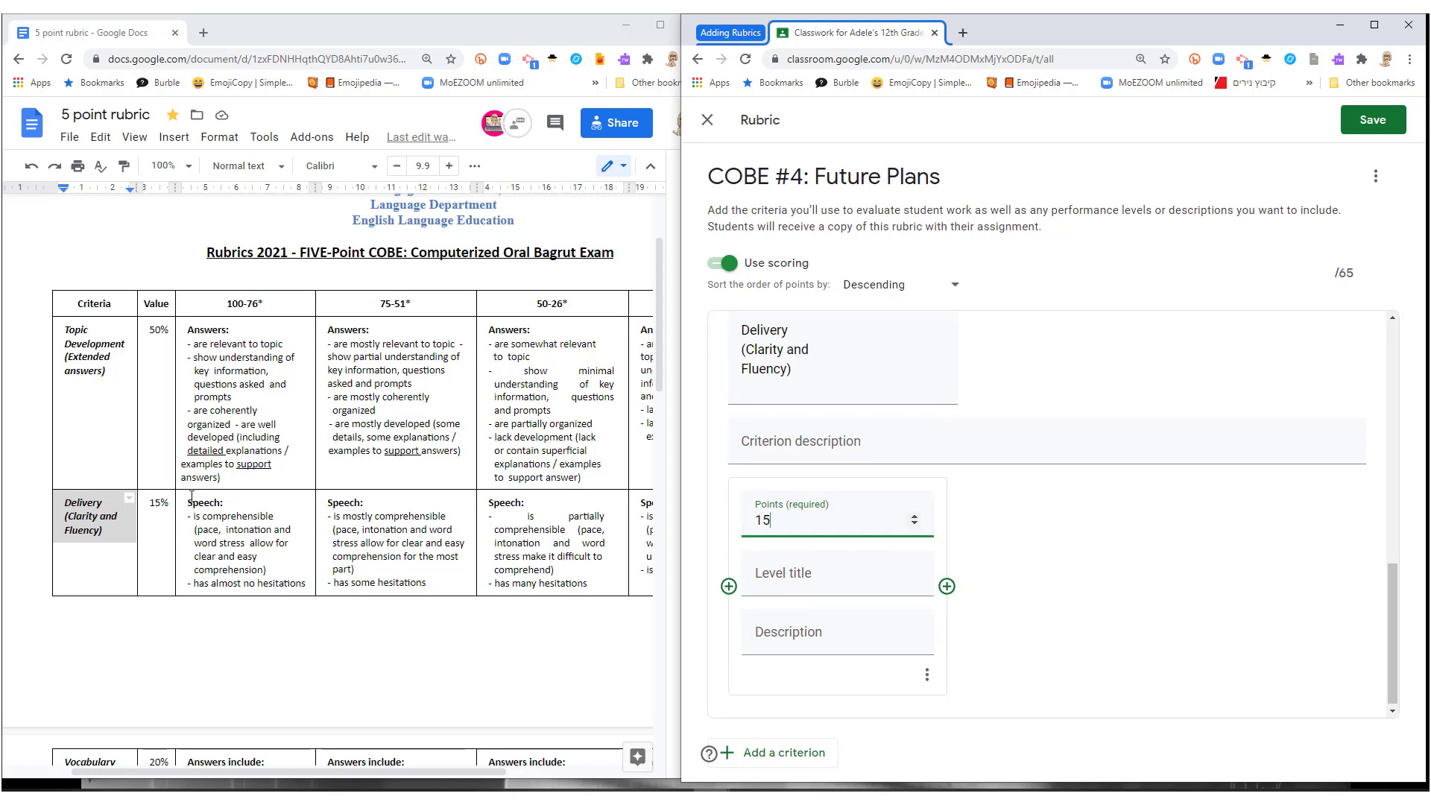
scroll(192, 498, "down", 1)
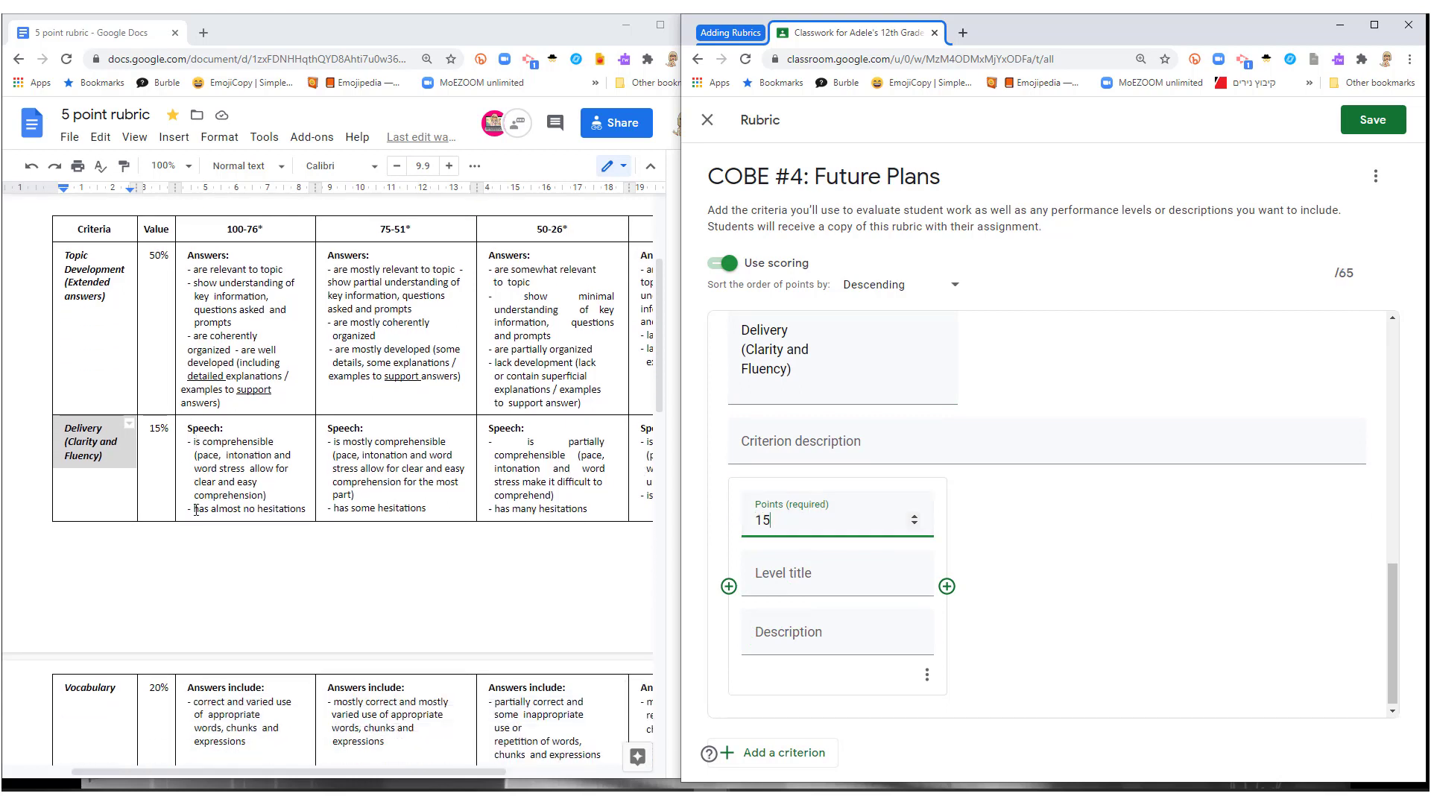
left_click_drag(186, 430, 308, 508)
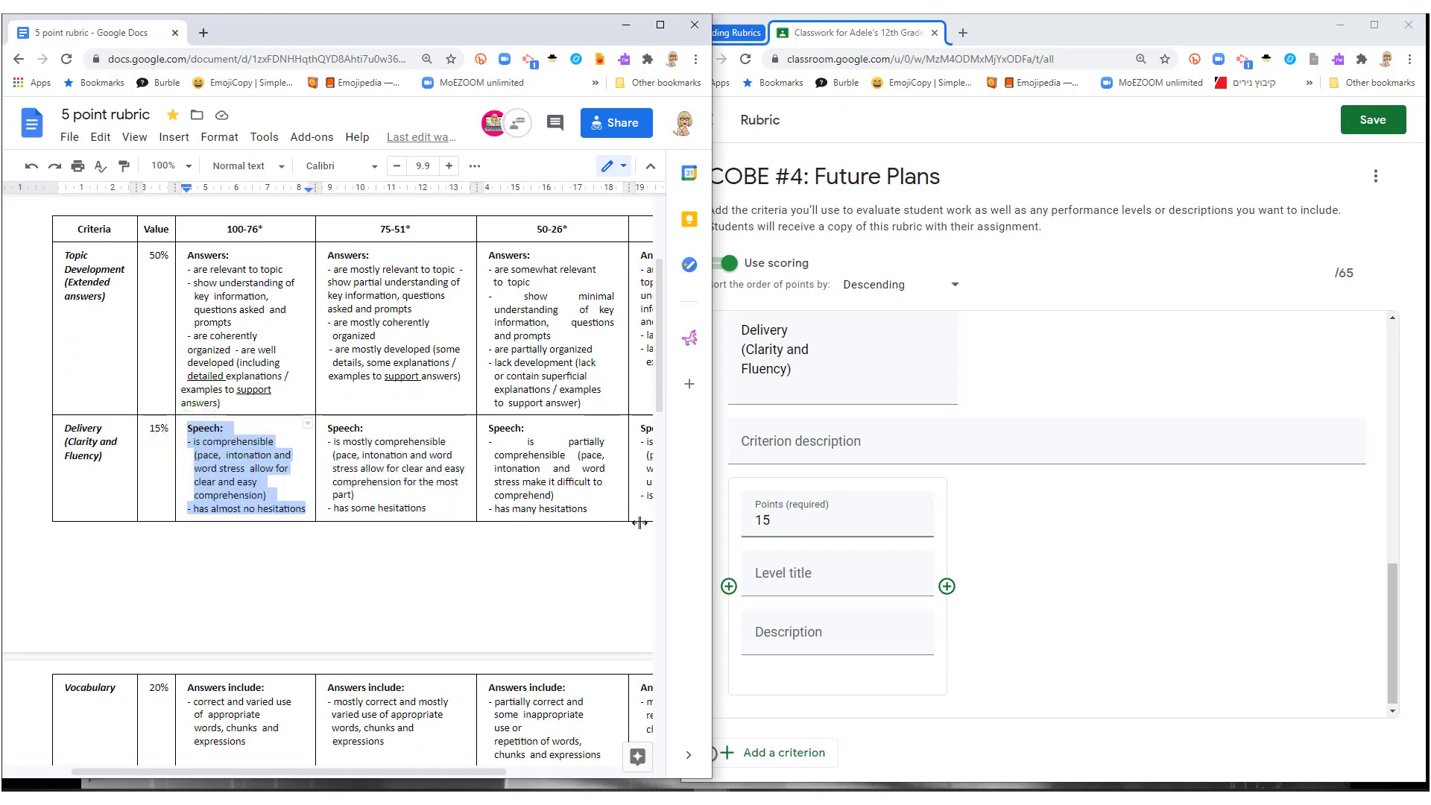
left_click(781, 640)
key("ctrl+v")
key("ctrl+v")
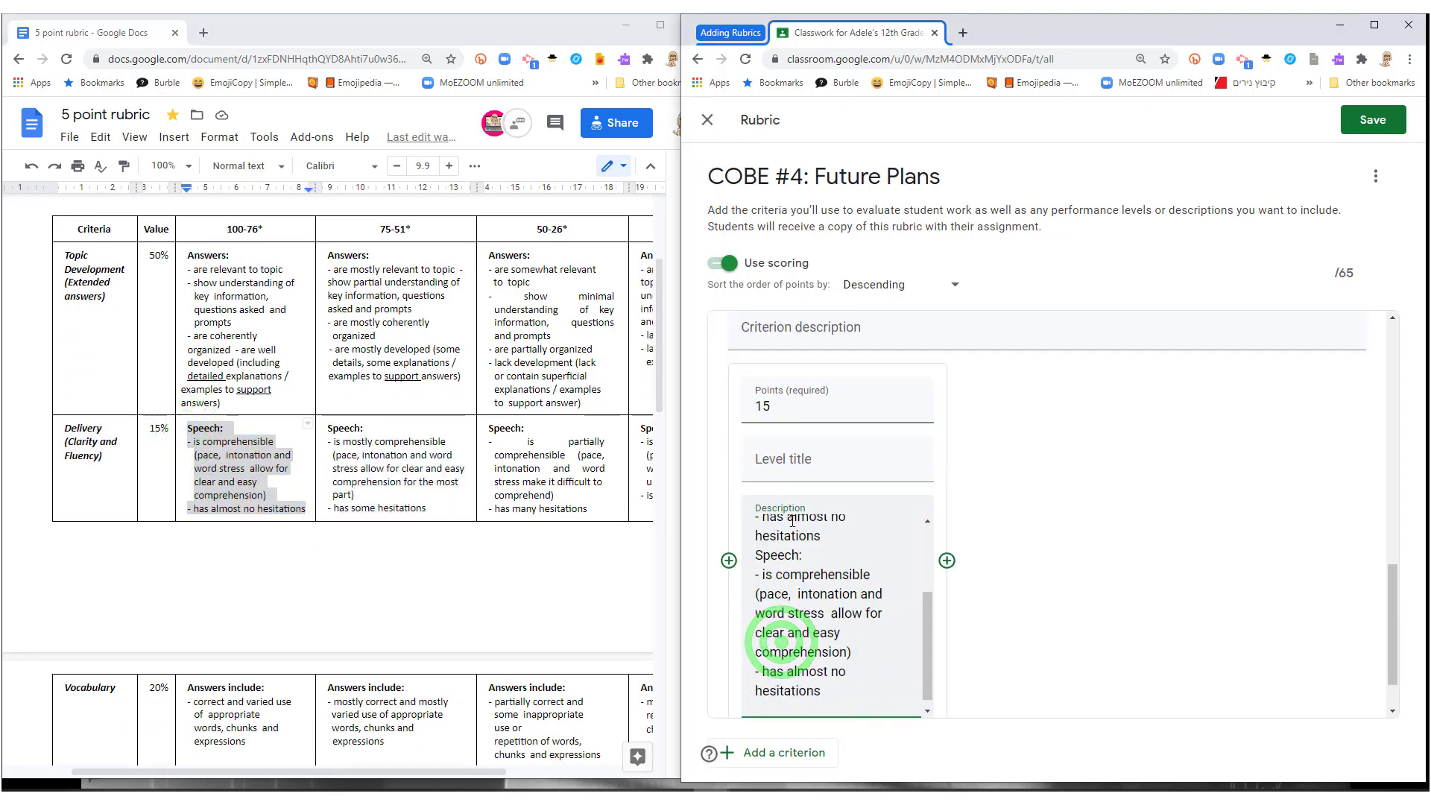
left_click(776, 460)
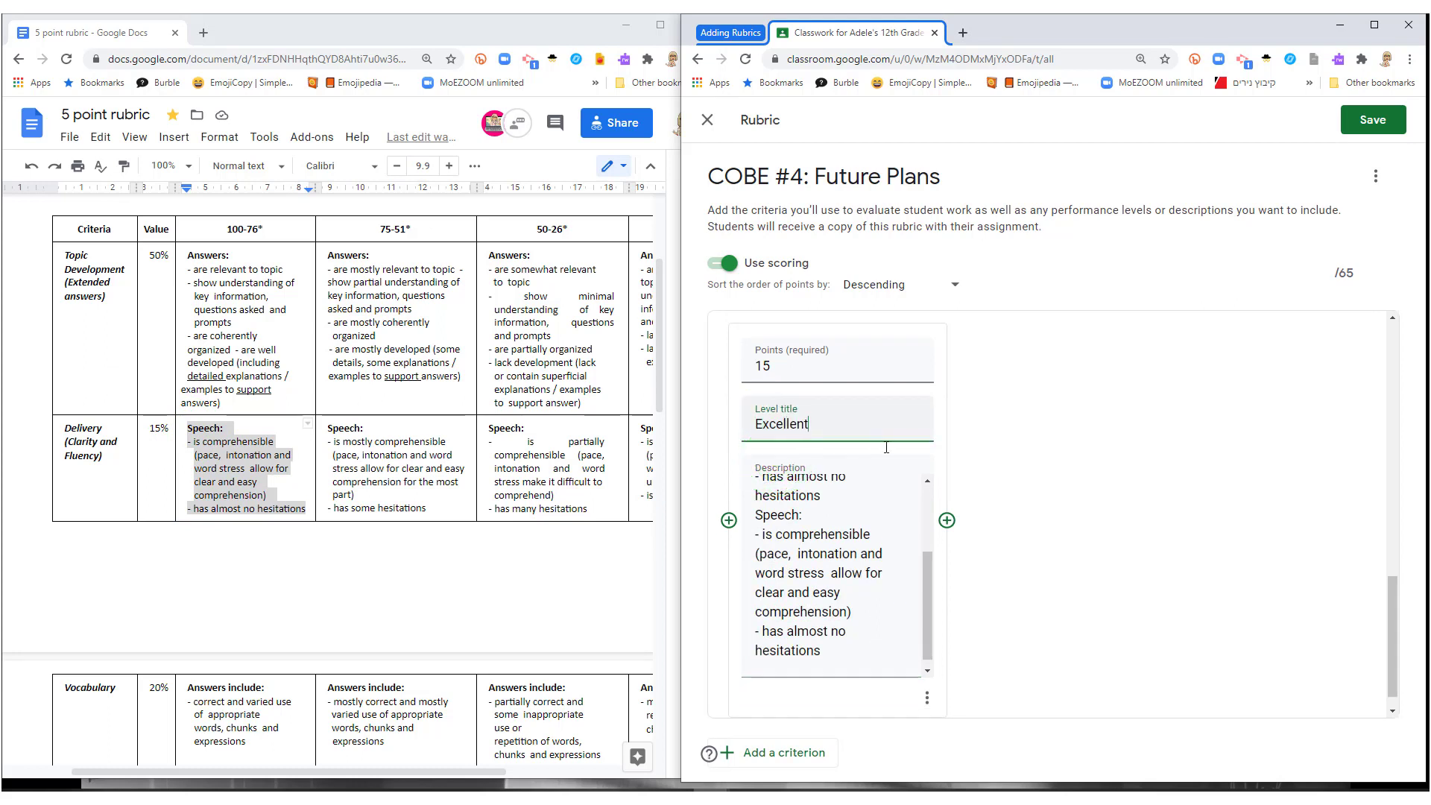
- Add a second level to the Delivery criterion with the title "Very Good"
left_click(947, 520)
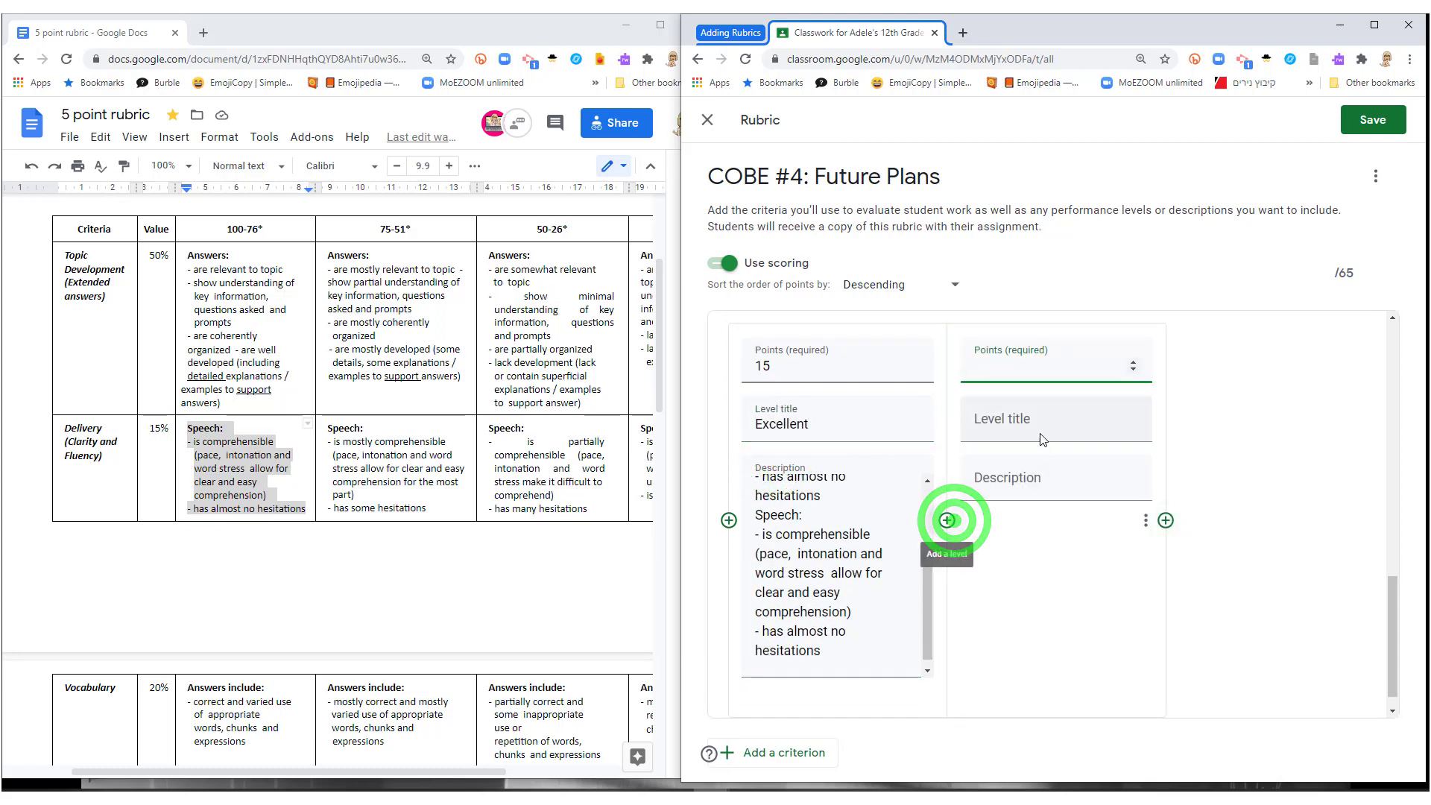
left_click(982, 416)
type("Very Good")
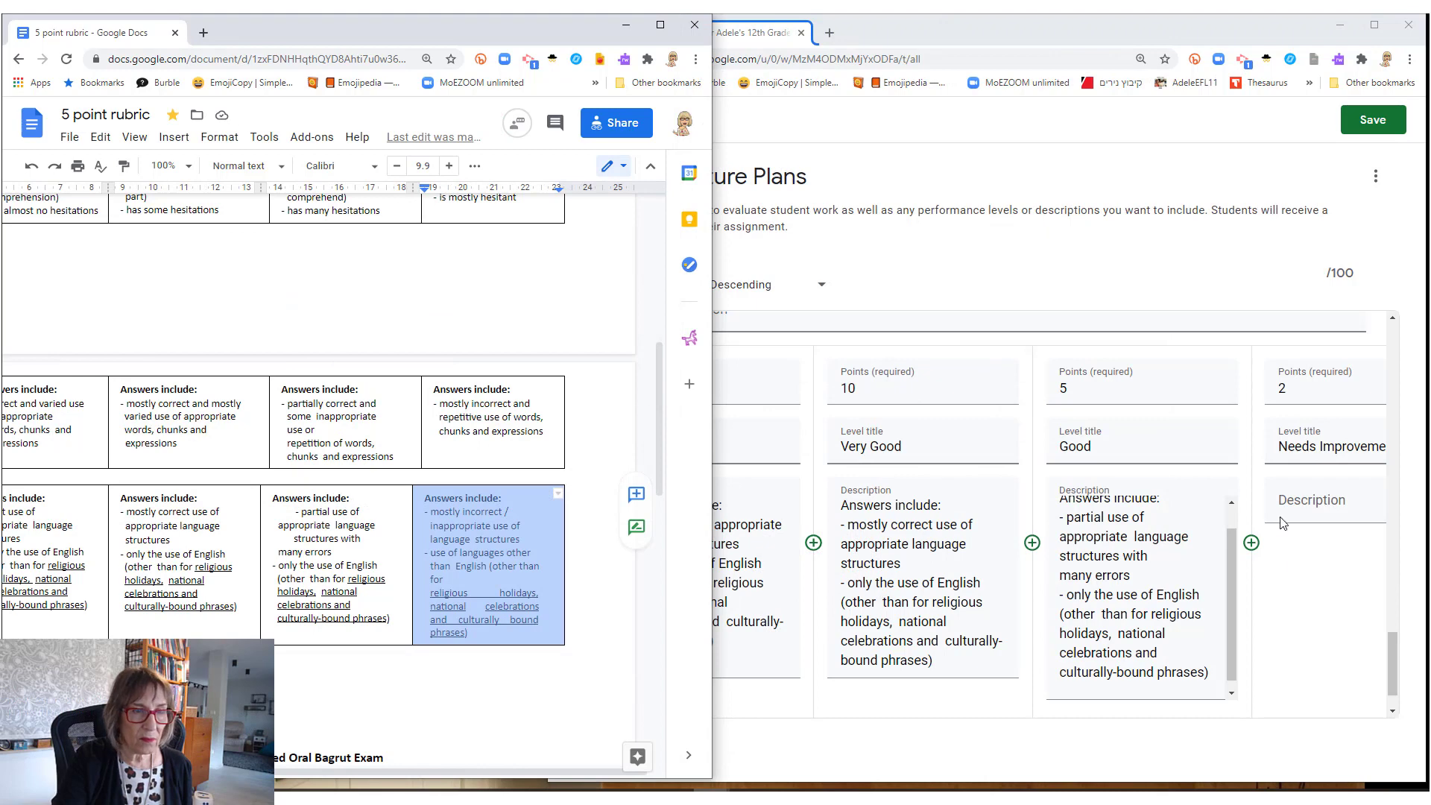
- Paste the document's 25-0 text on incorrect language structures into the last criterion's Needs Improvement description
left_click(1282, 522)
type("Answers include: - mostly incorrect / inappropriate use of language structures - use of languages other than English (other than for religious holidays, national celebrations and culturally bound phrases)")
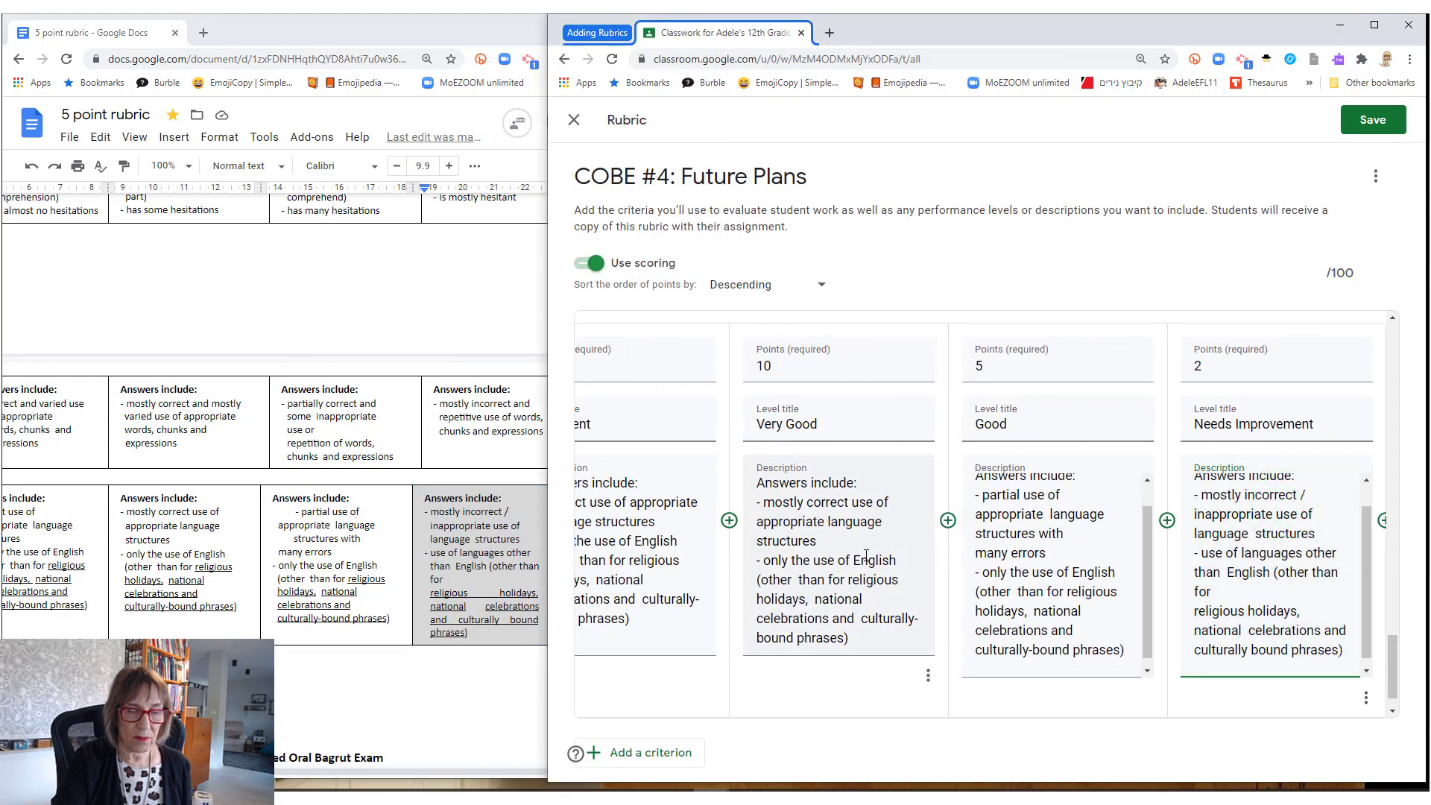
scroll(866, 555, "down", 1)
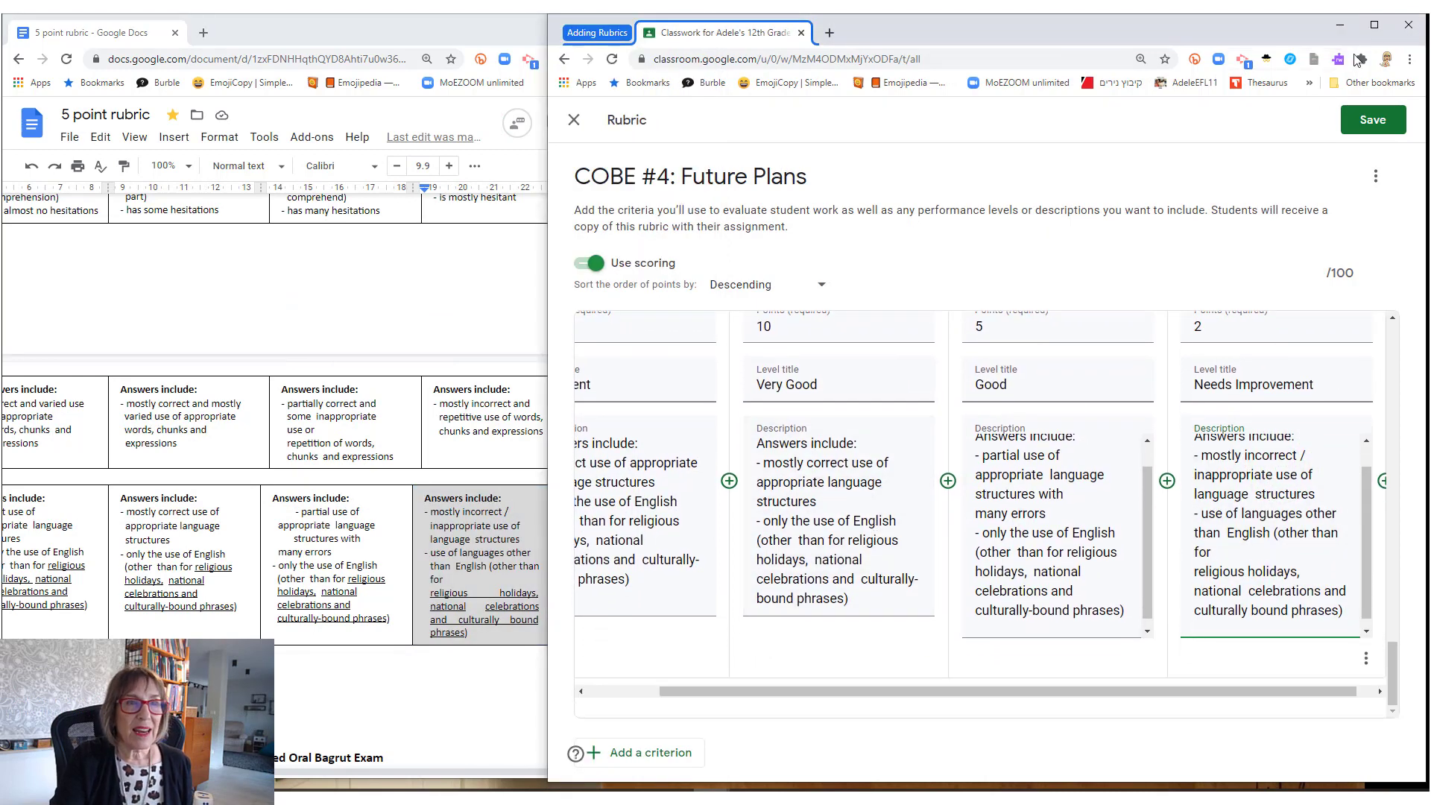
- Maximize the Classroom window and review the points, levels and descriptions of all the rubric's criteria
left_click(1374, 25)
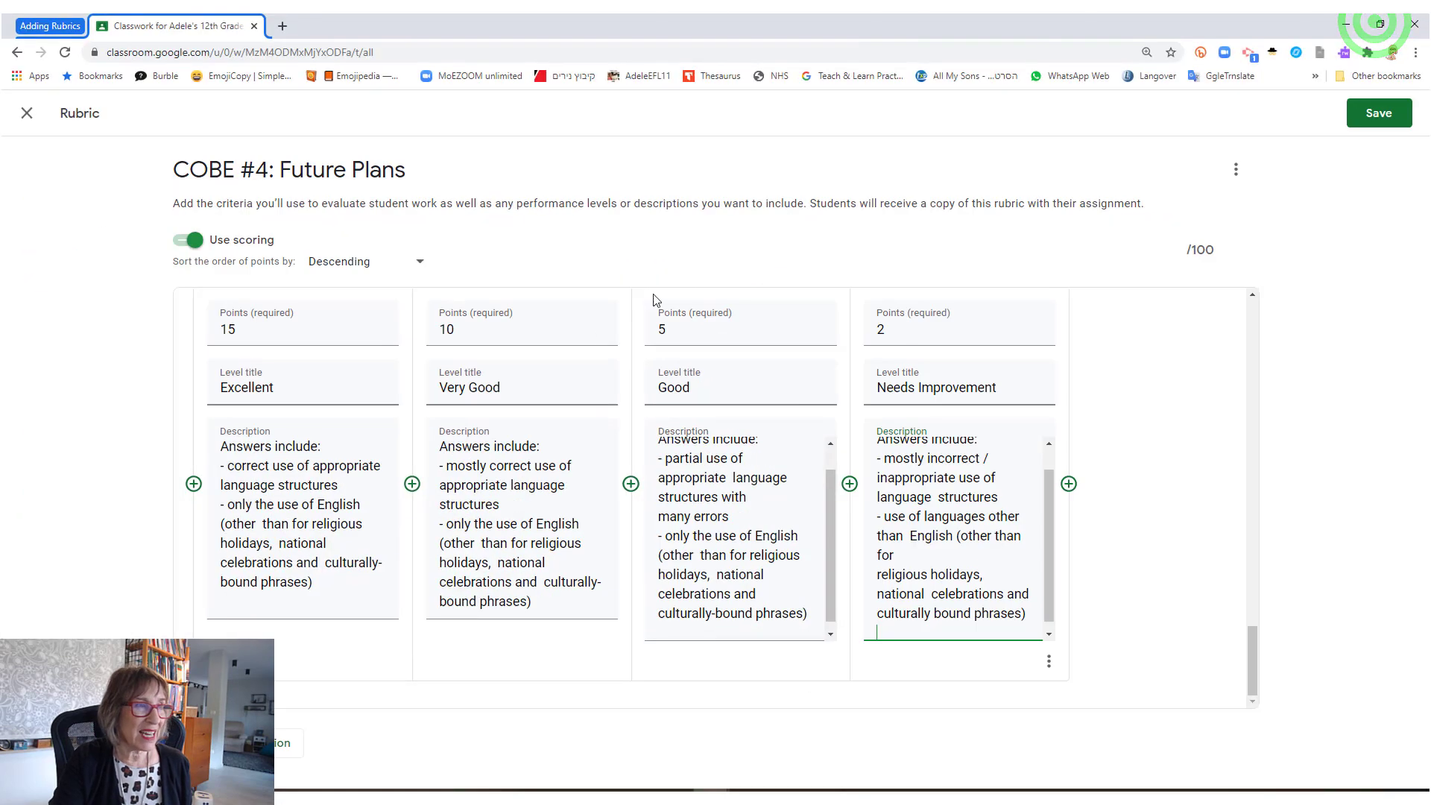
scroll(522, 551, "up", 6)
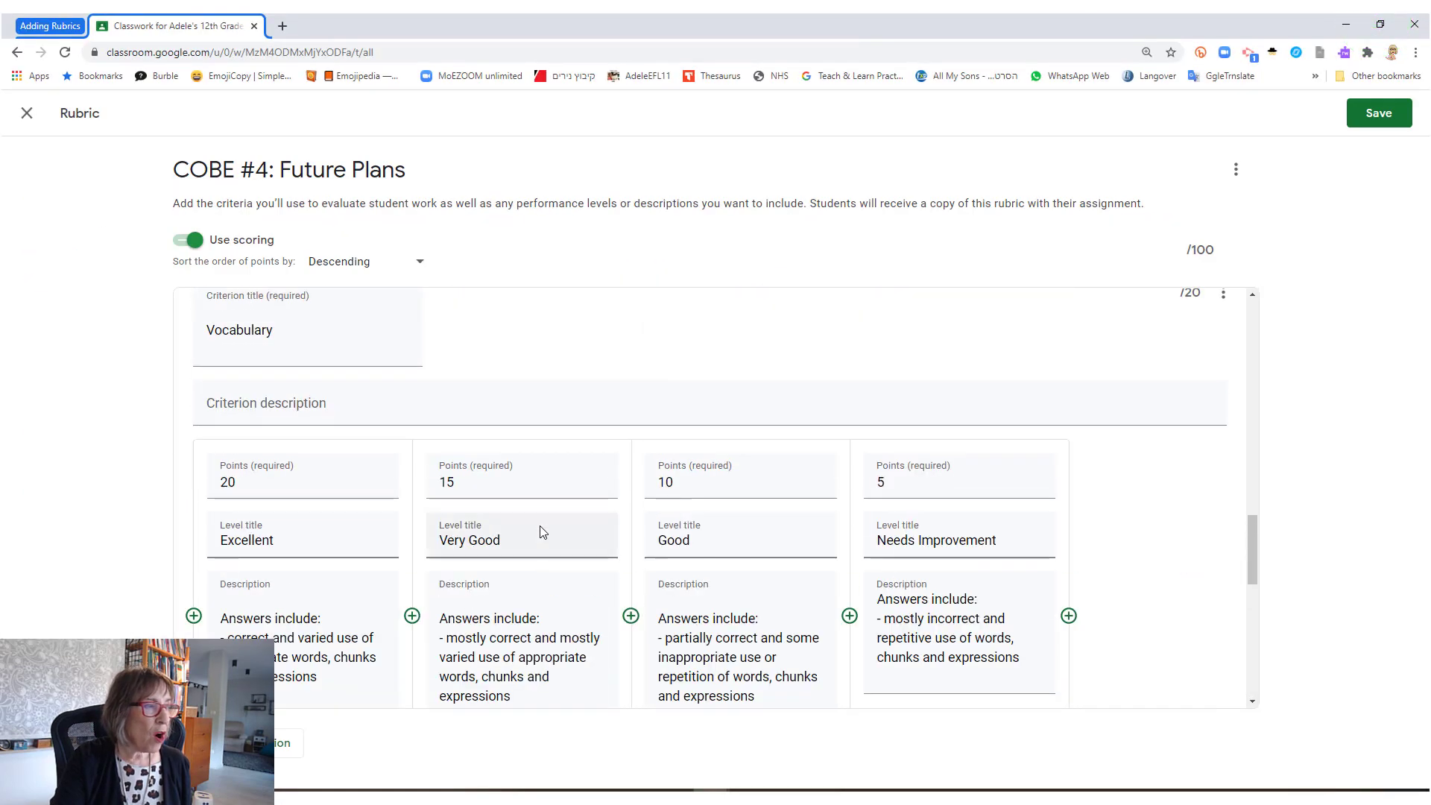
scroll(541, 531, "up", 10)
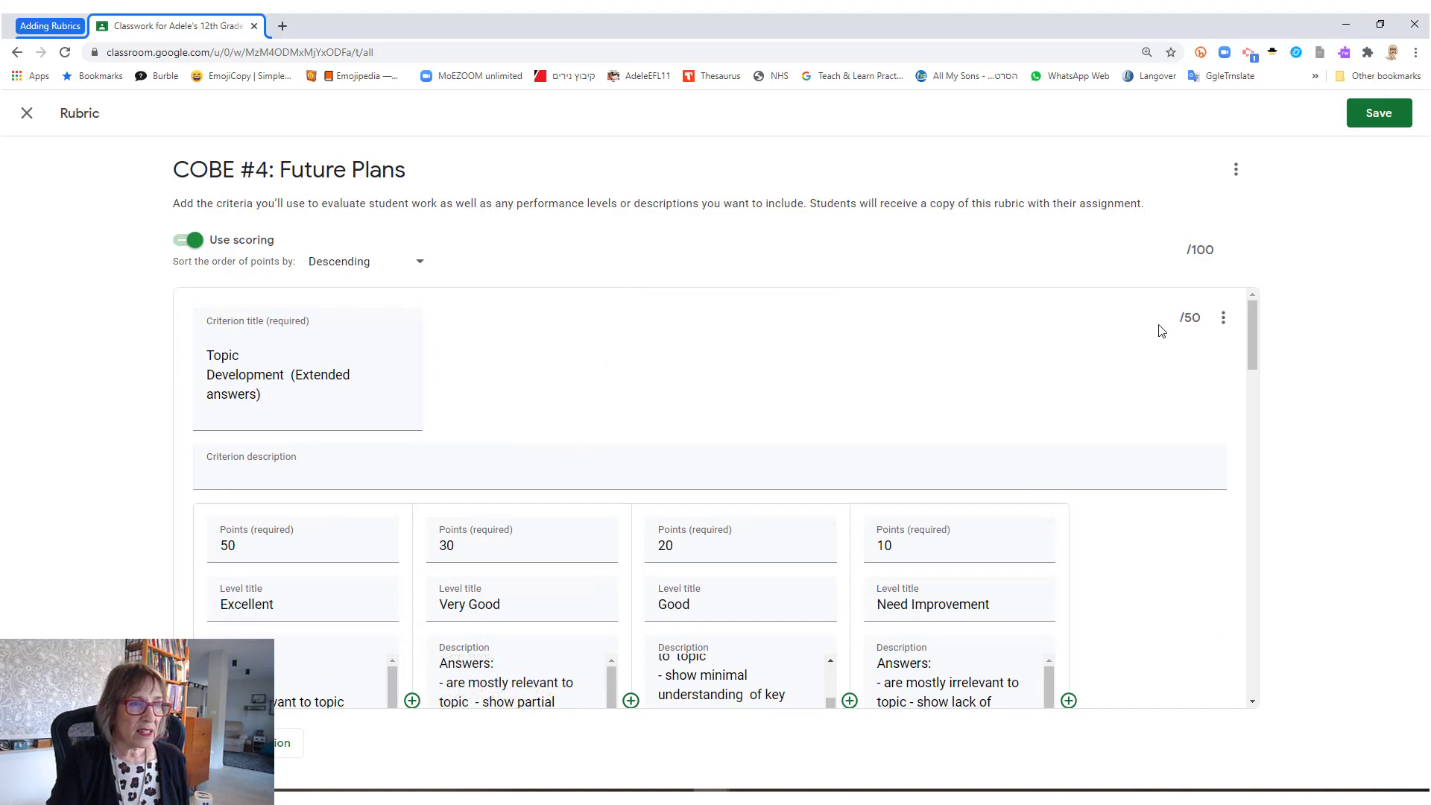
scroll(1159, 330, "down", 4)
scroll(1171, 337, "down", 15)
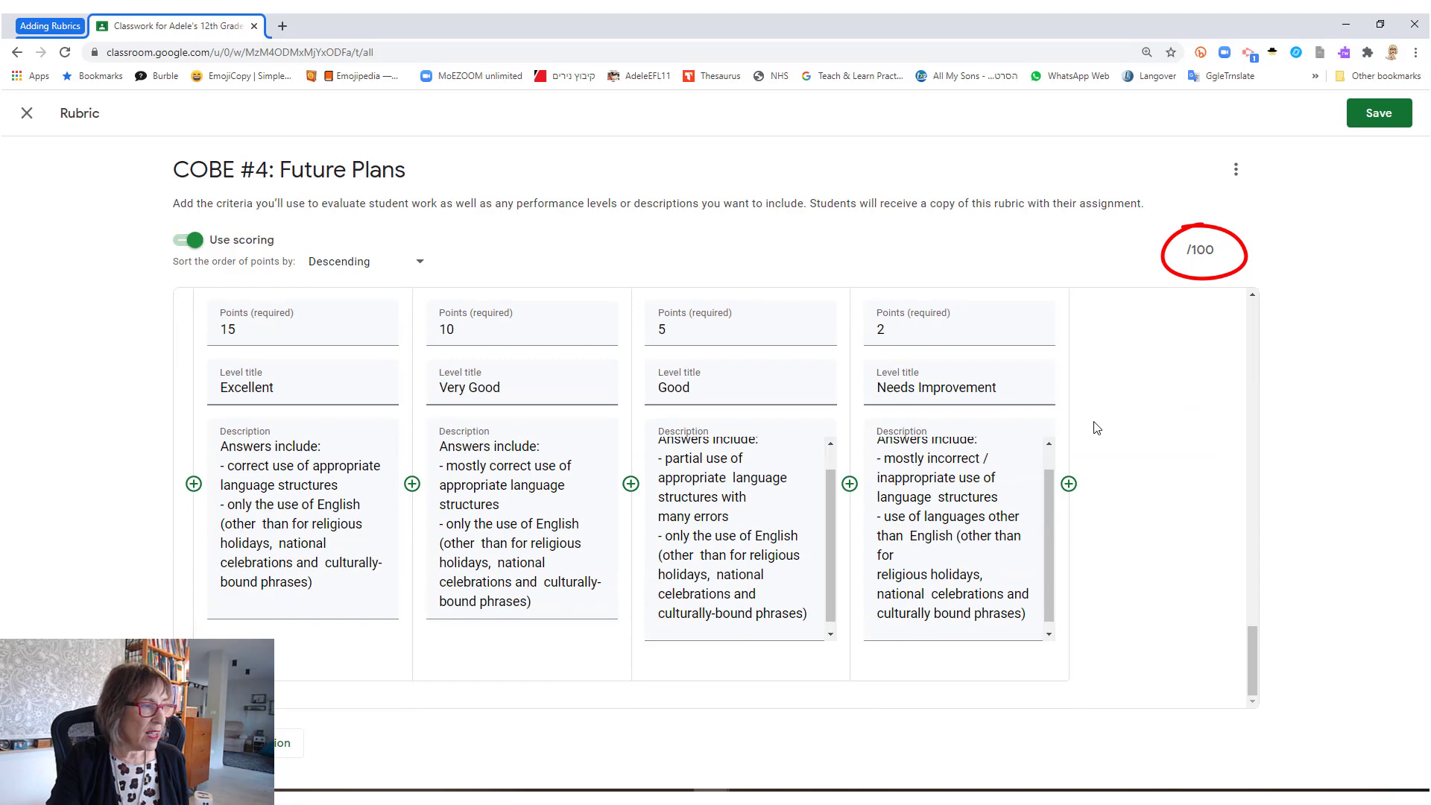
scroll(1097, 427, "up", 15)
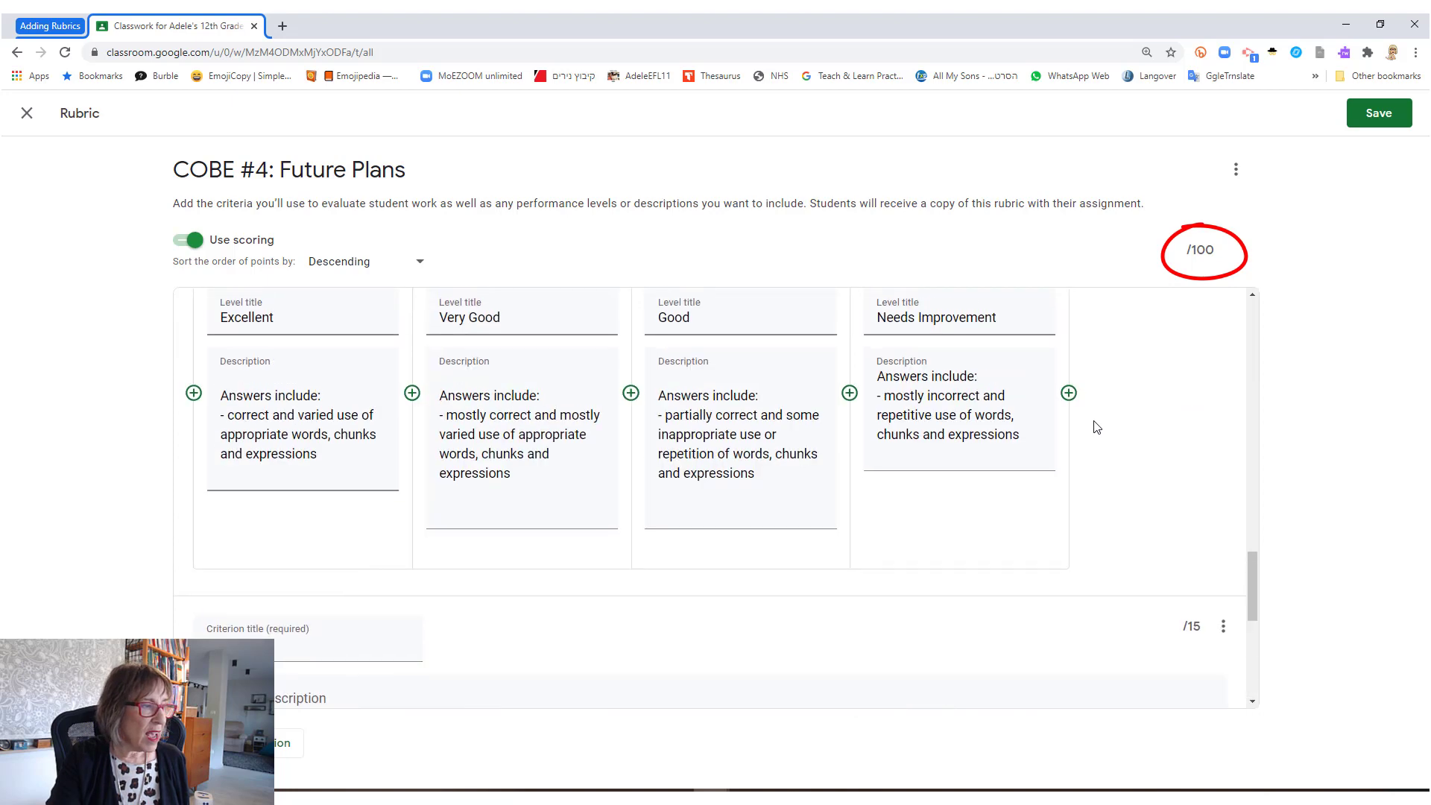
- Save the rubric, view the saved version attached to the assignment and return to the assignment
left_click(1371, 119)
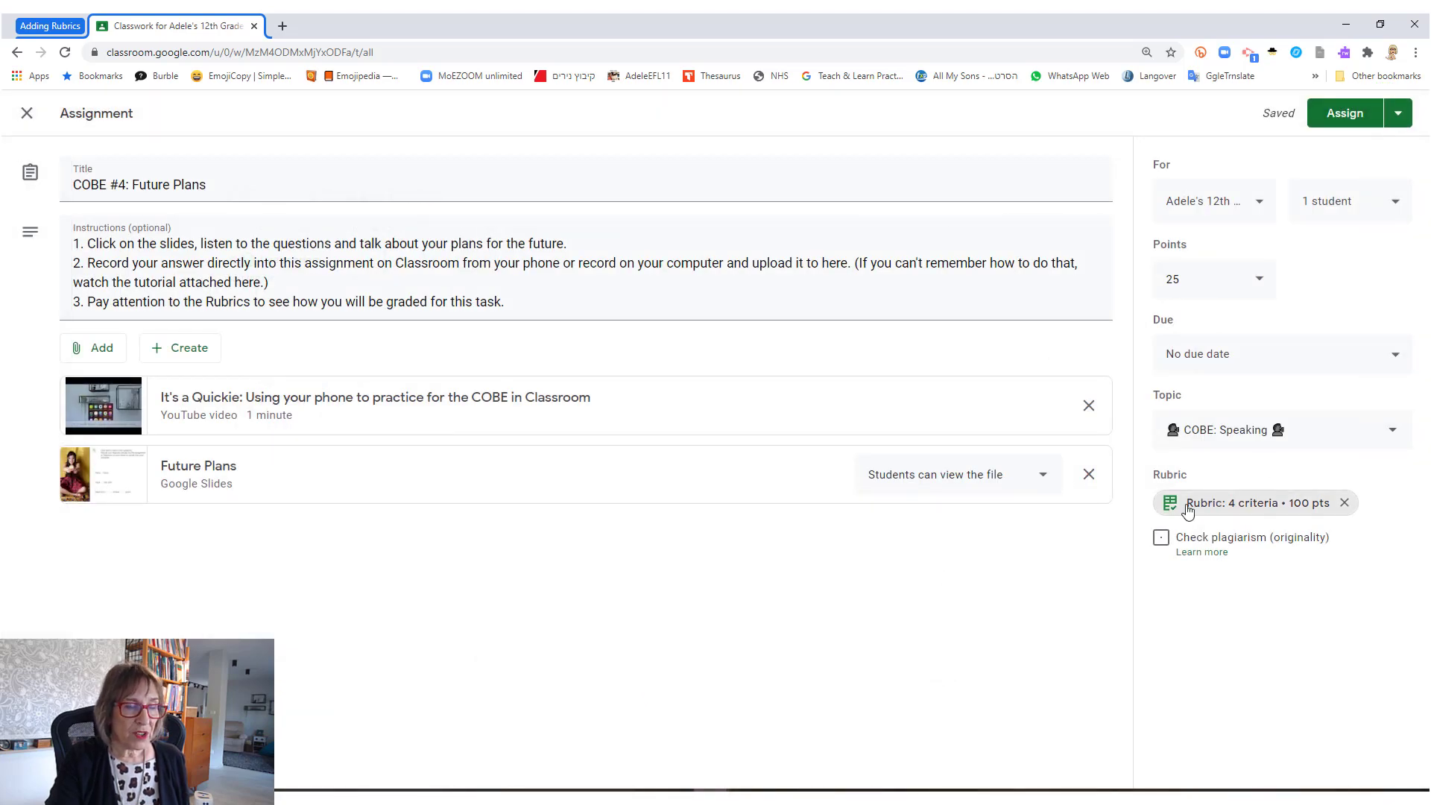
left_click(1217, 511)
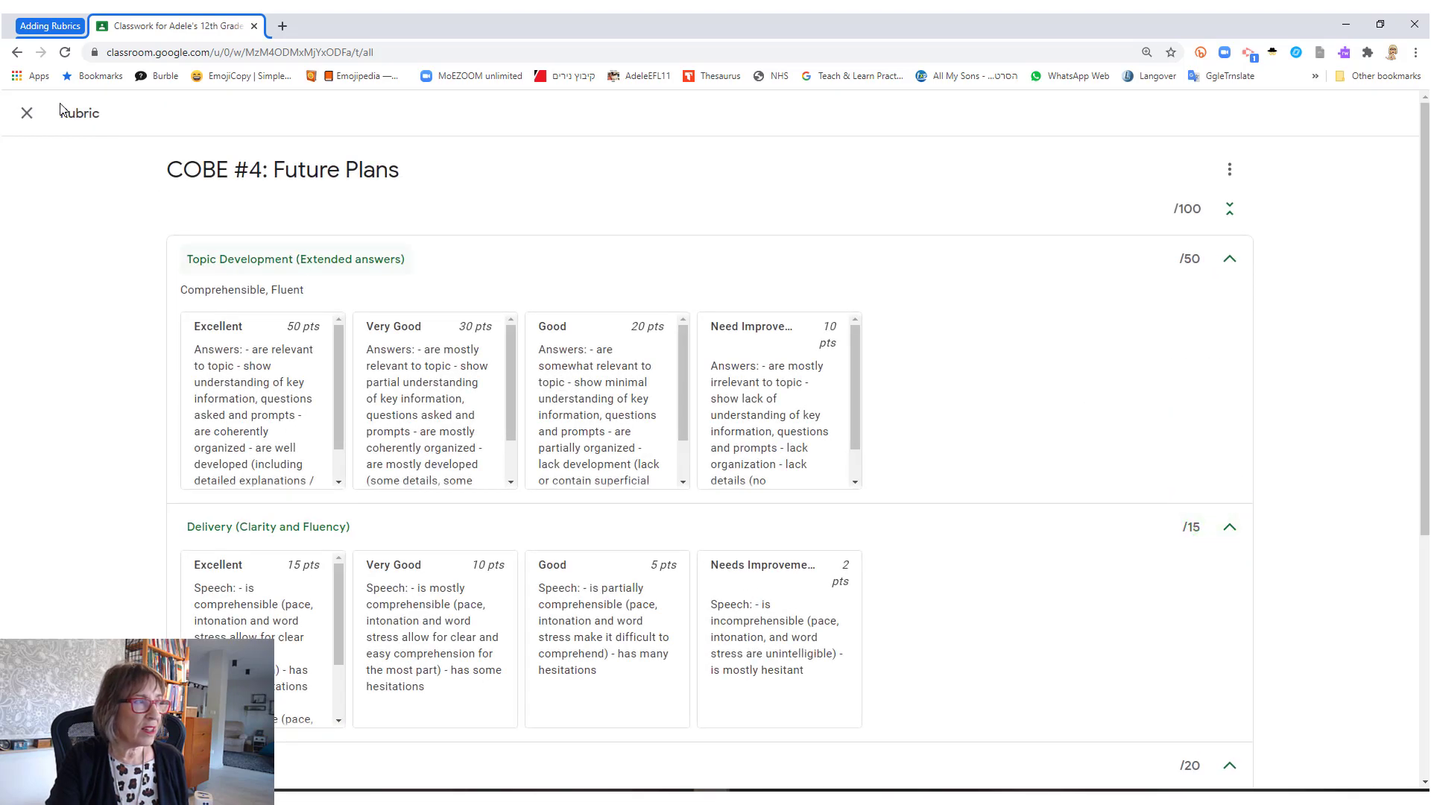
left_click(26, 111)
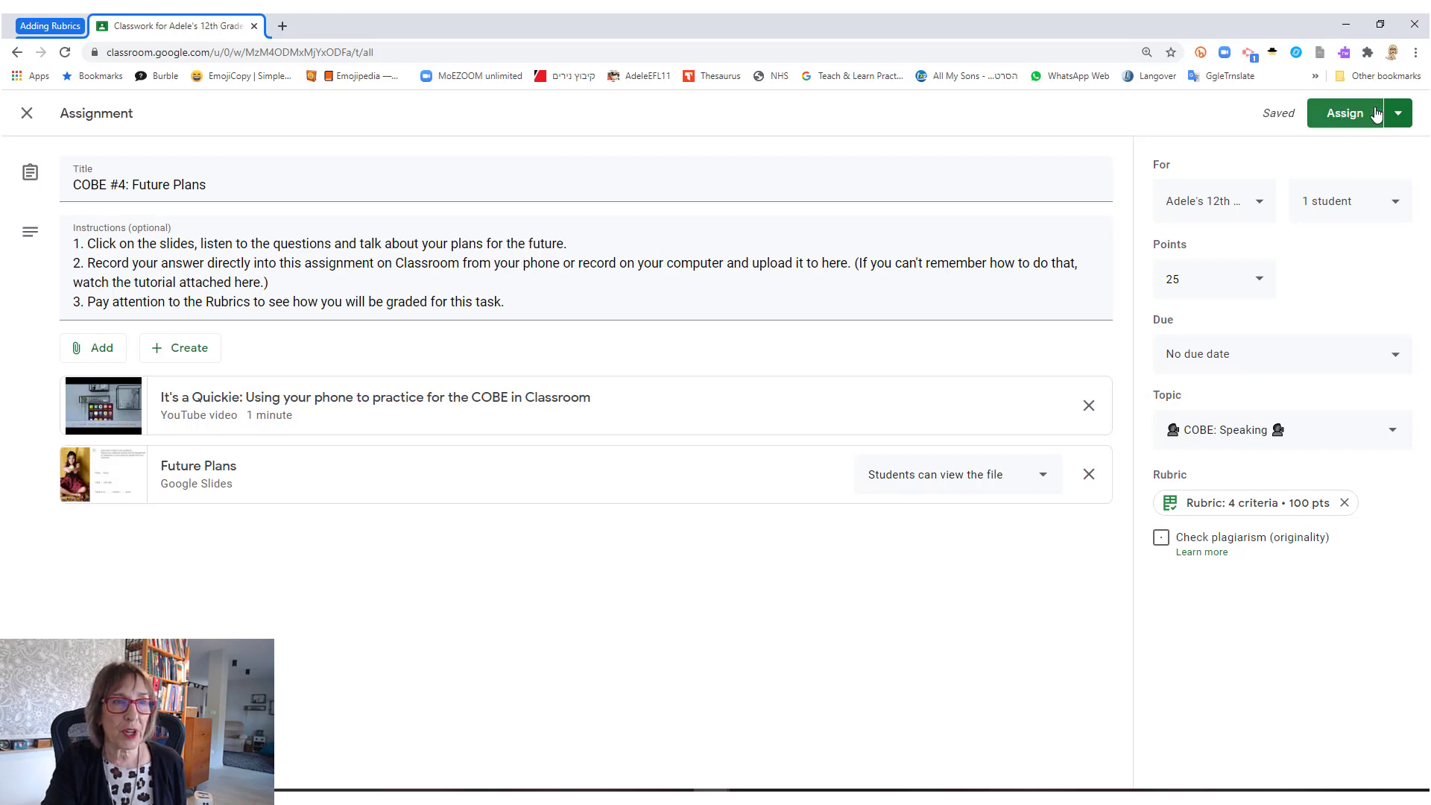
- Check the assignment's student list, keep the single sample student selected and assign COBE #4: Future Plans
left_click(1341, 200)
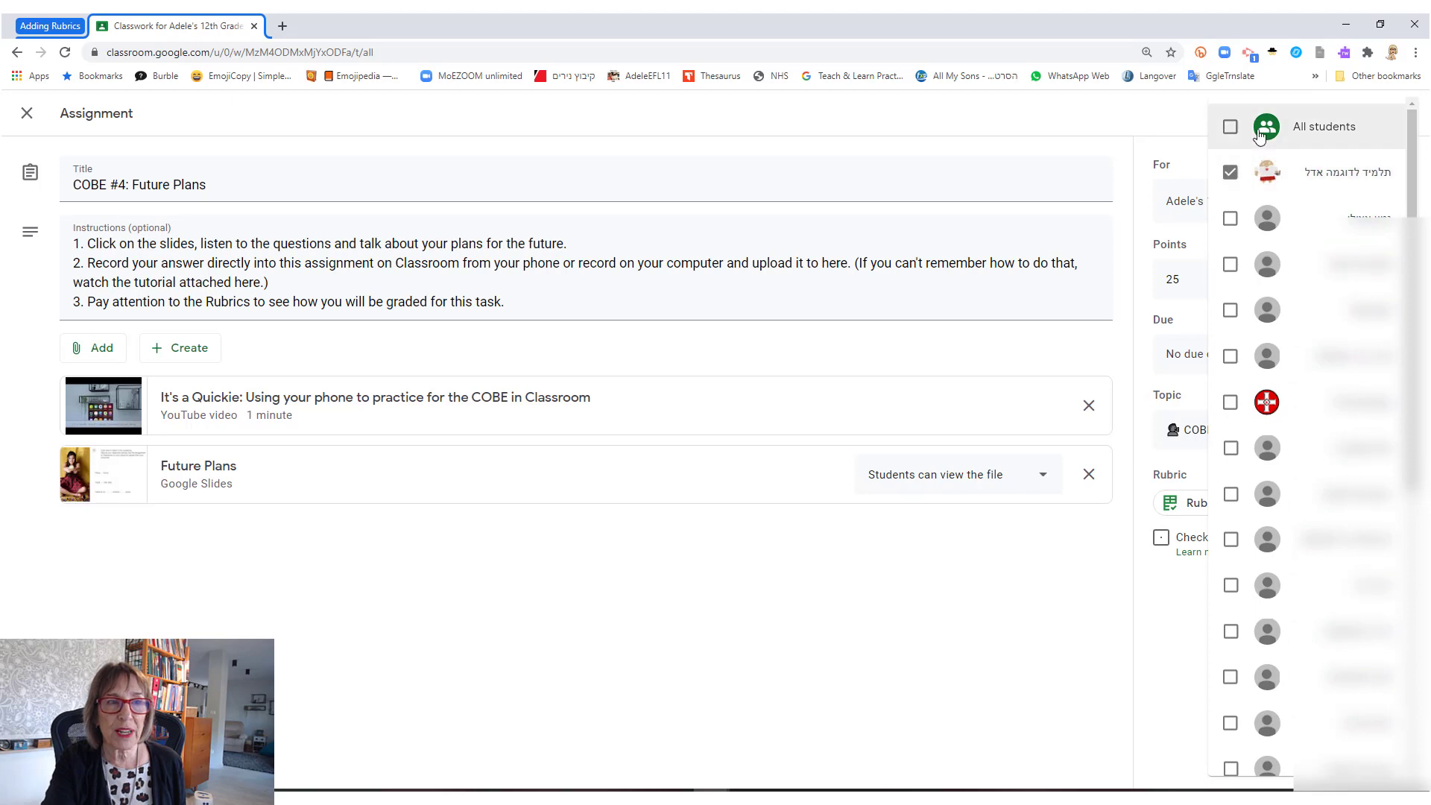
left_click(961, 549)
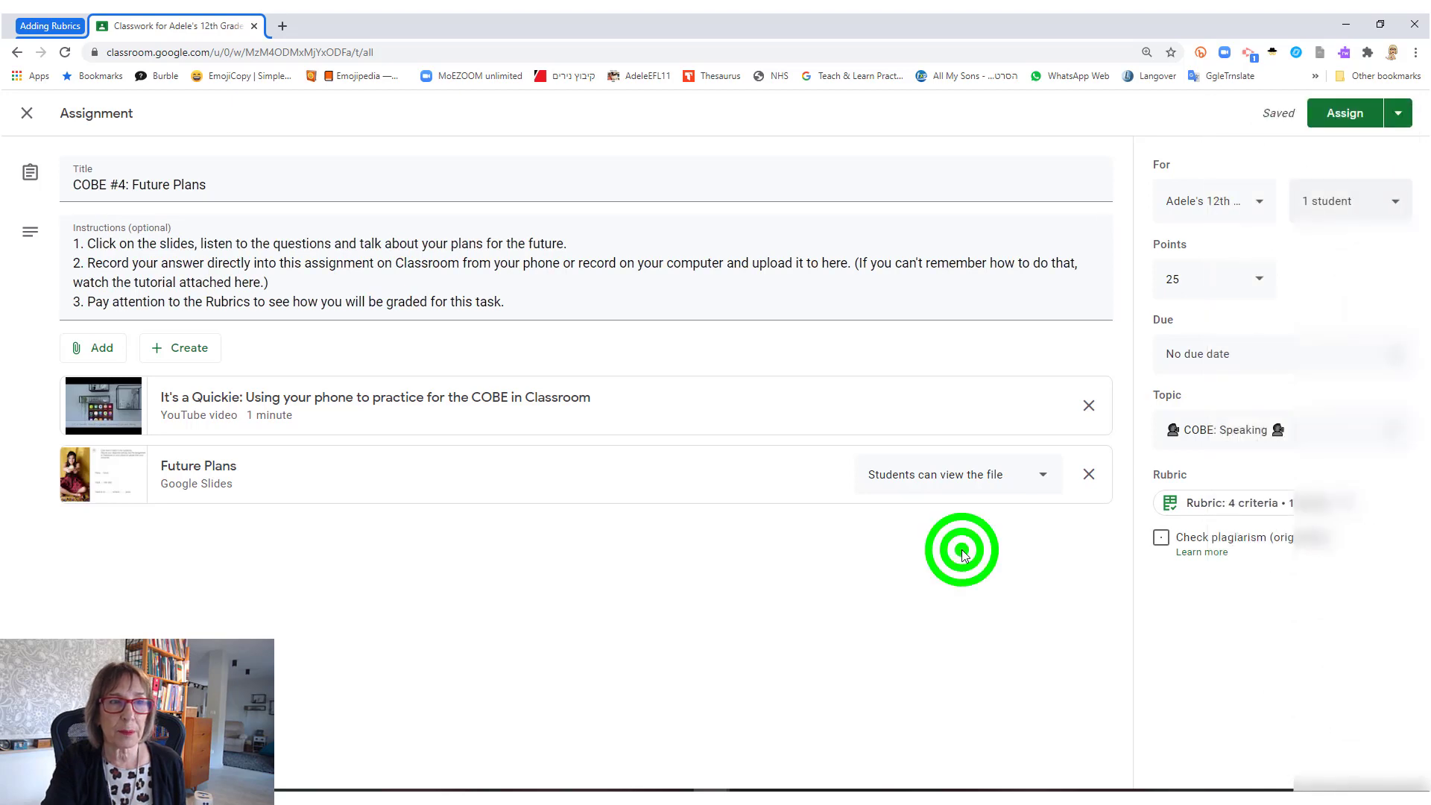
left_click(1334, 114)
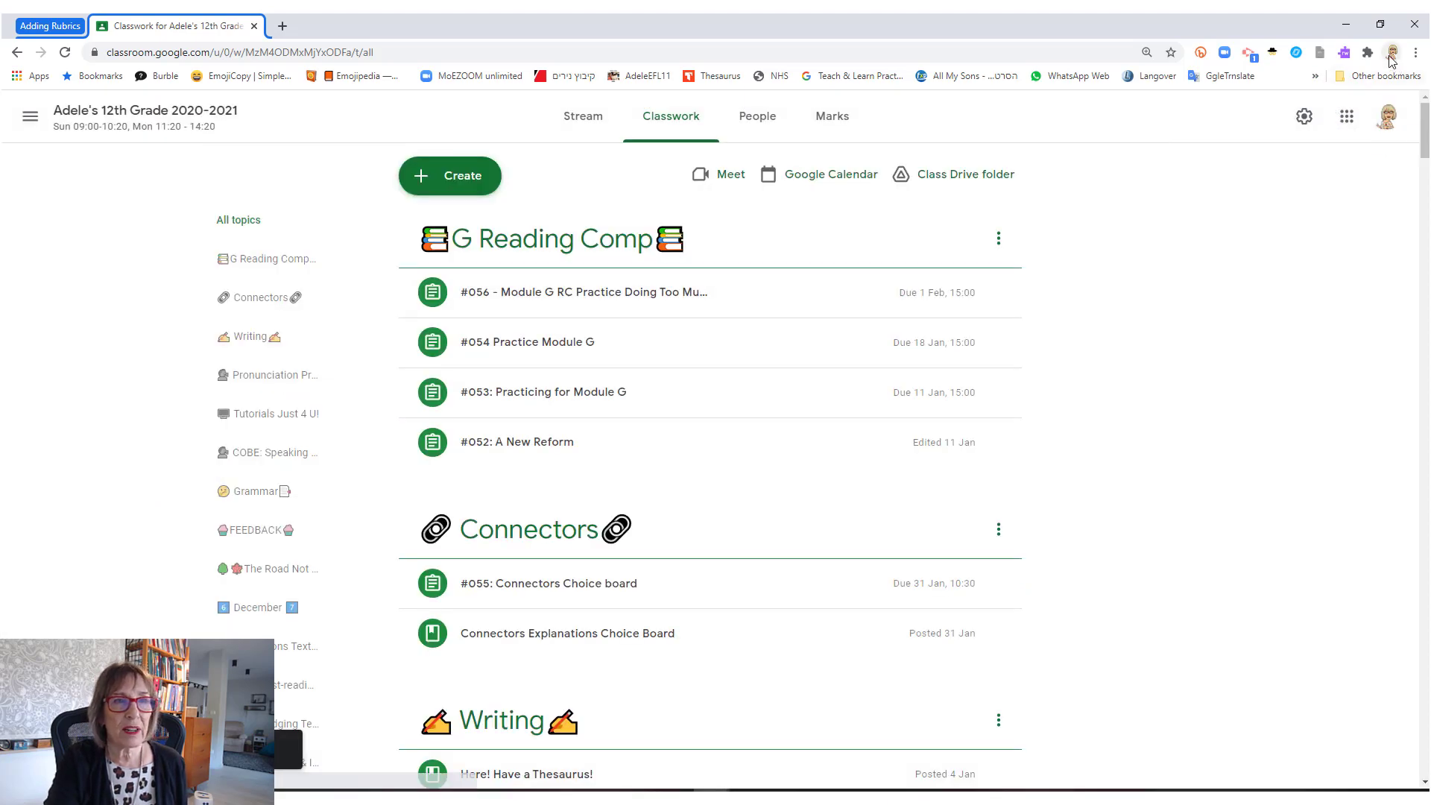
- Switch to the sample student's Chrome profile
left_click(1391, 52)
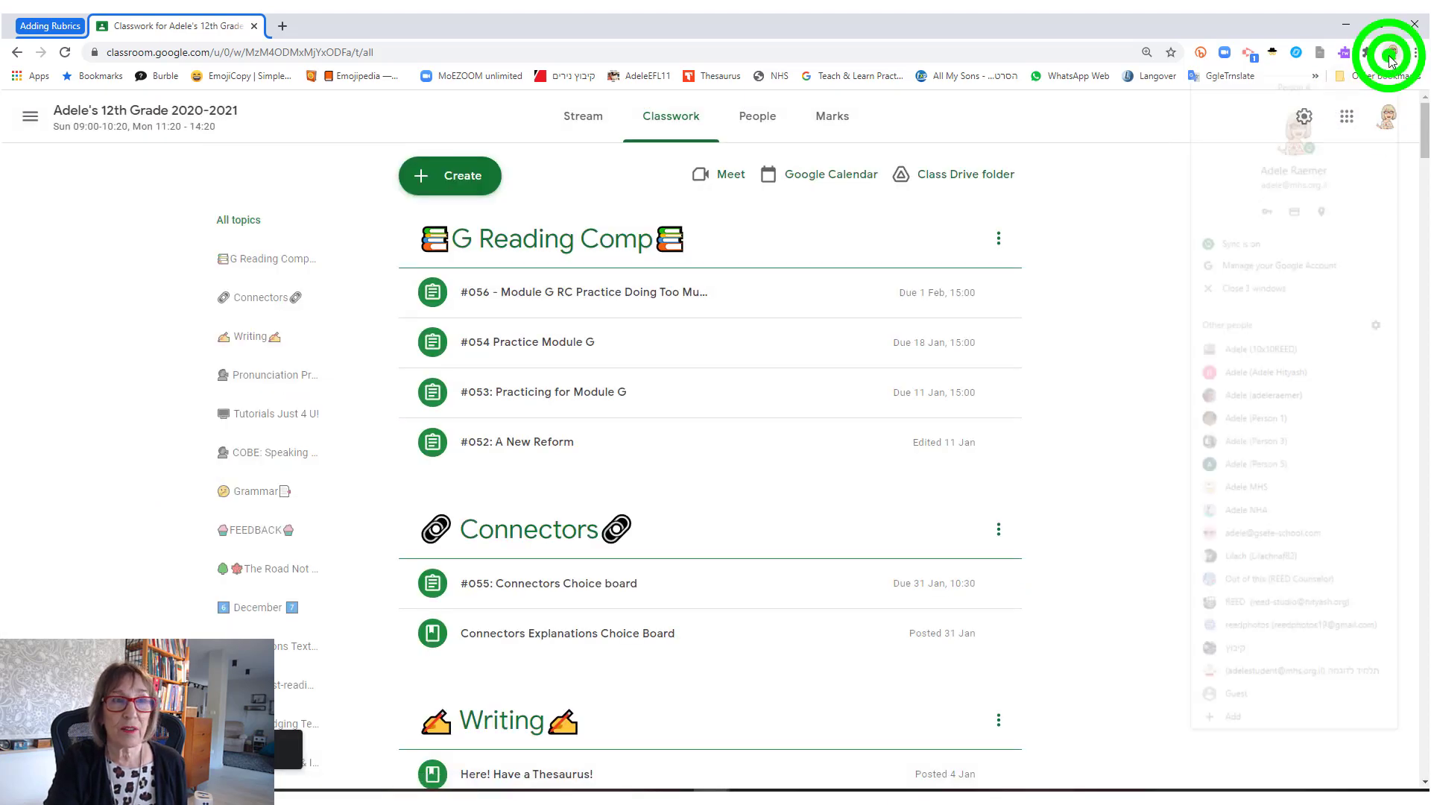
left_click(1277, 680)
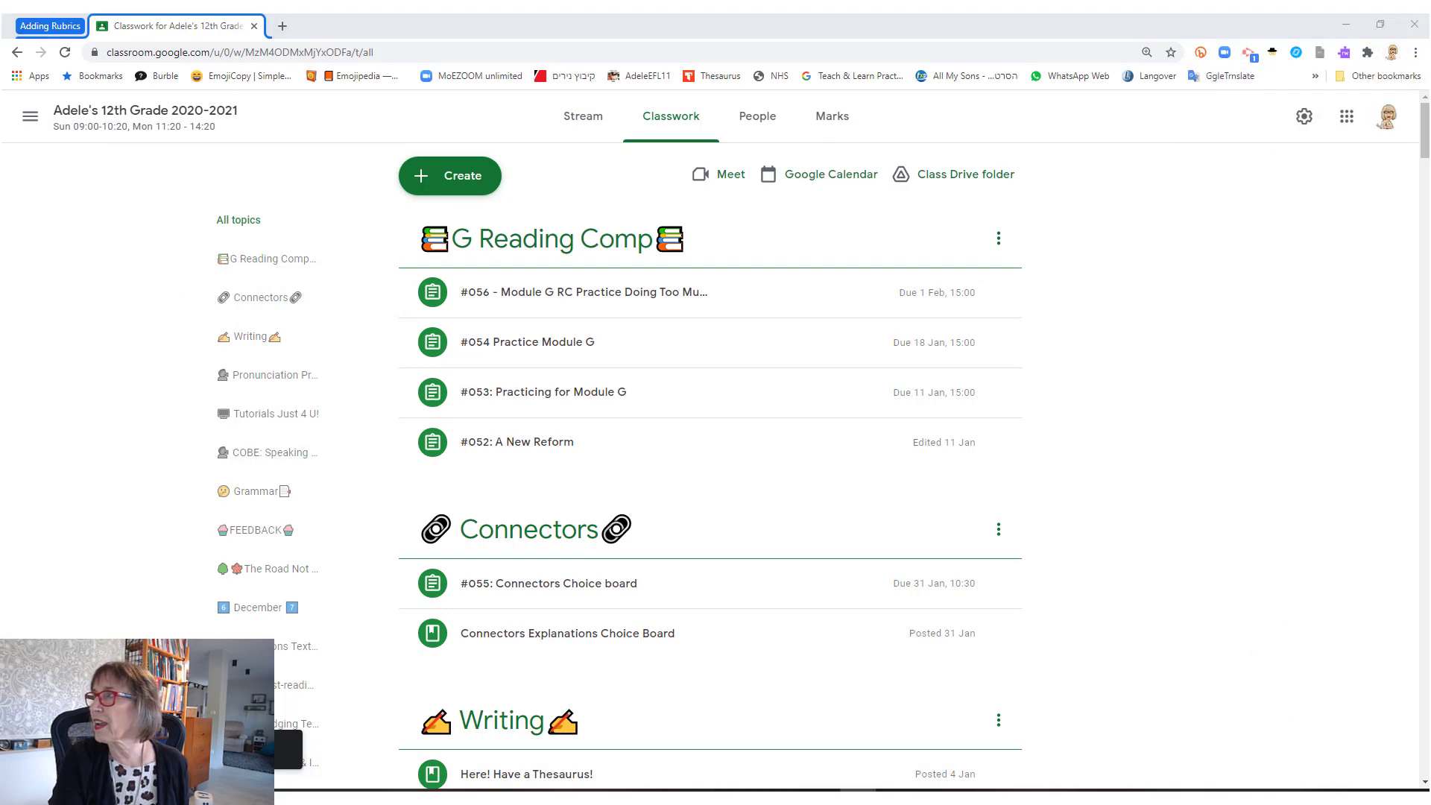
- Maximize the sample student's Chrome window, open the 12th Grade class's classwork and expand COBE #4: Future Plans under COBE: Speaking
left_click_drag(1300, 86, 667, 41)
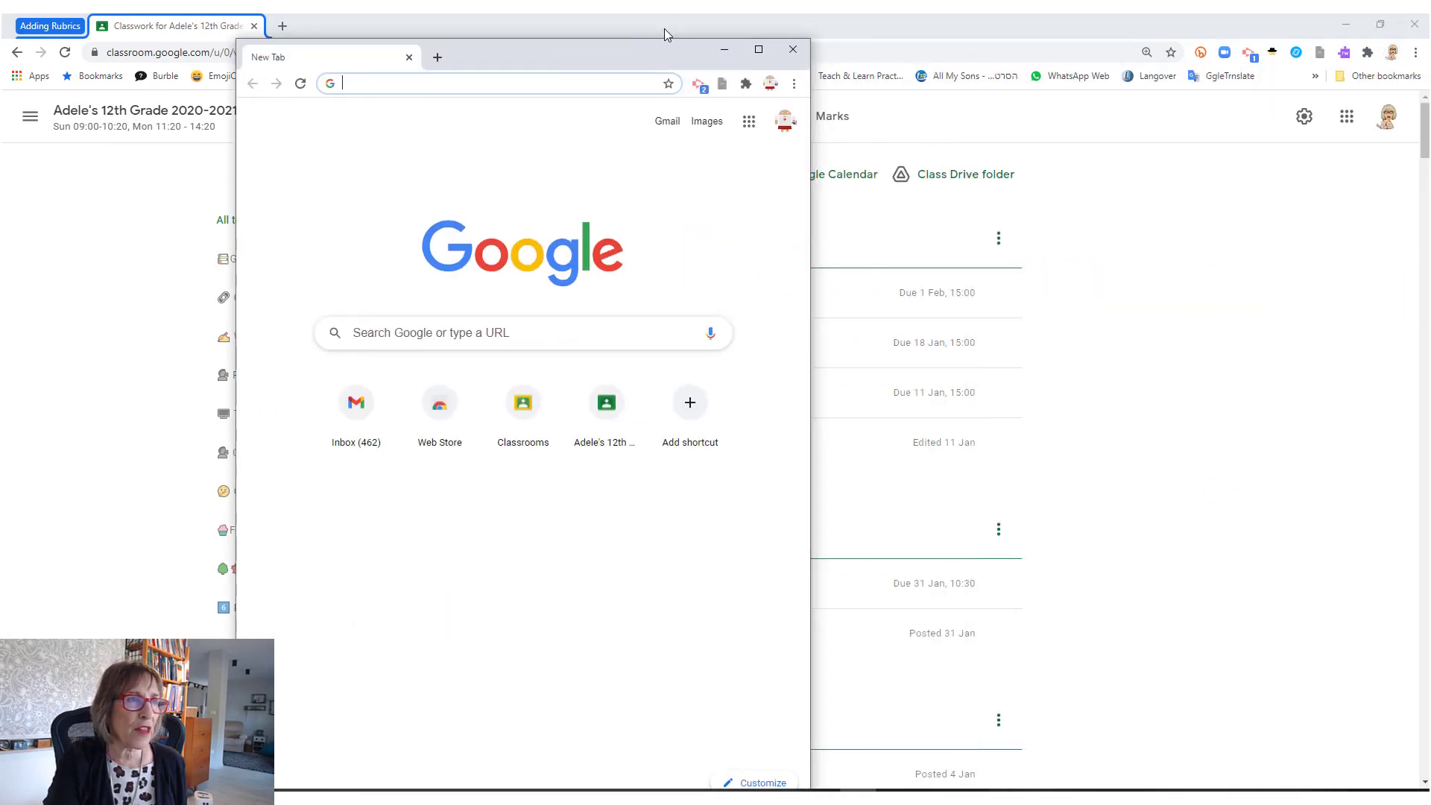
left_click(756, 51)
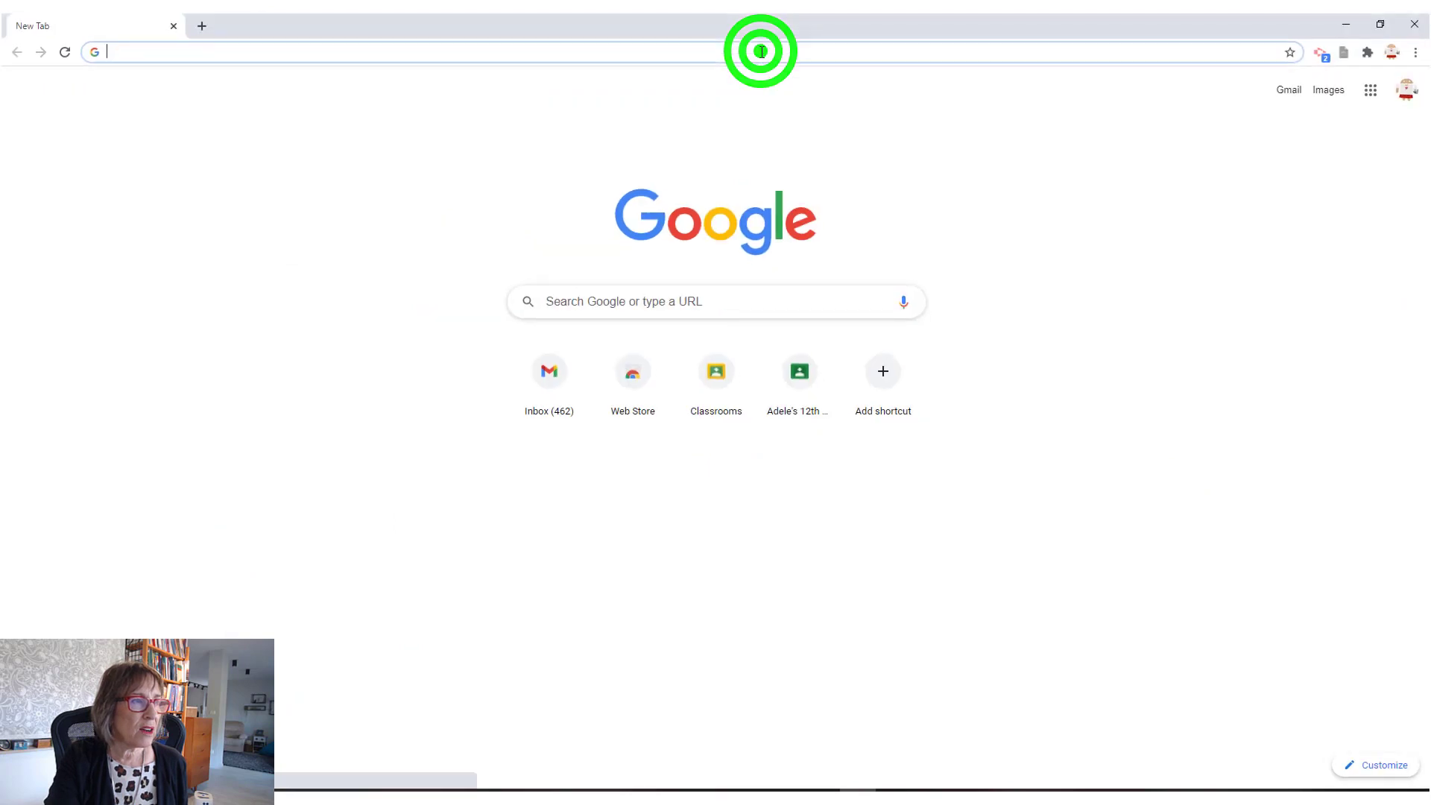
left_click(794, 384)
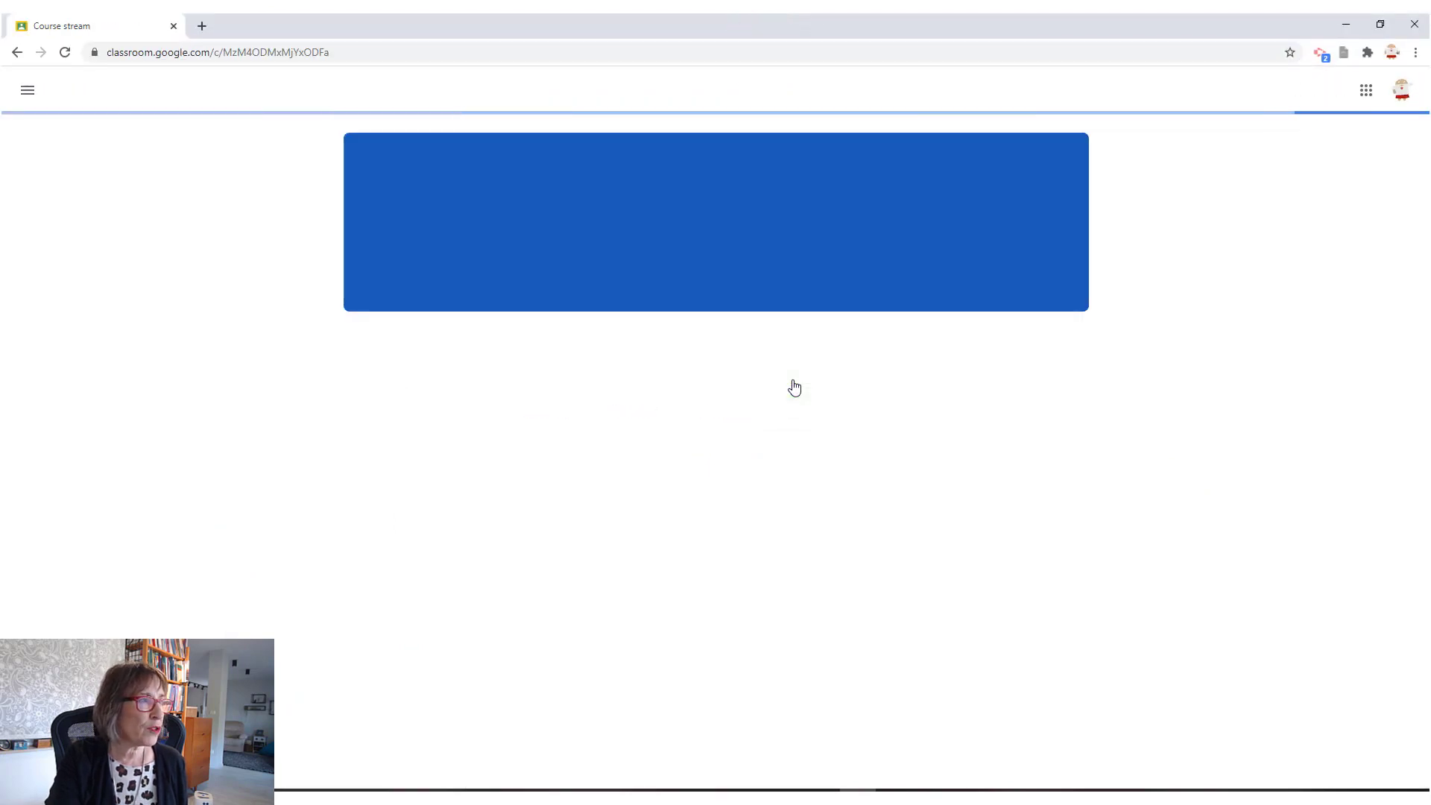
left_click(704, 90)
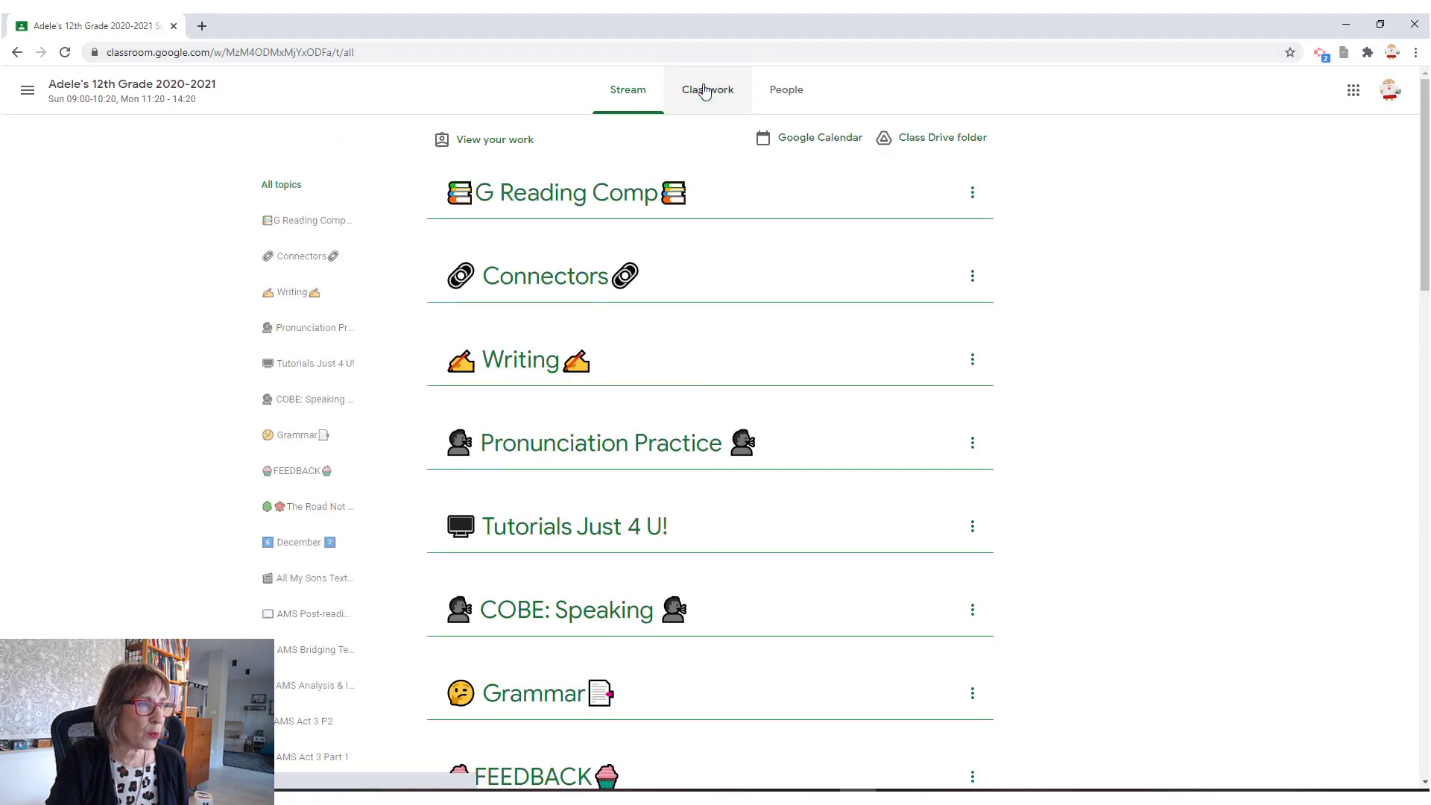
scroll(594, 366, "down", 10)
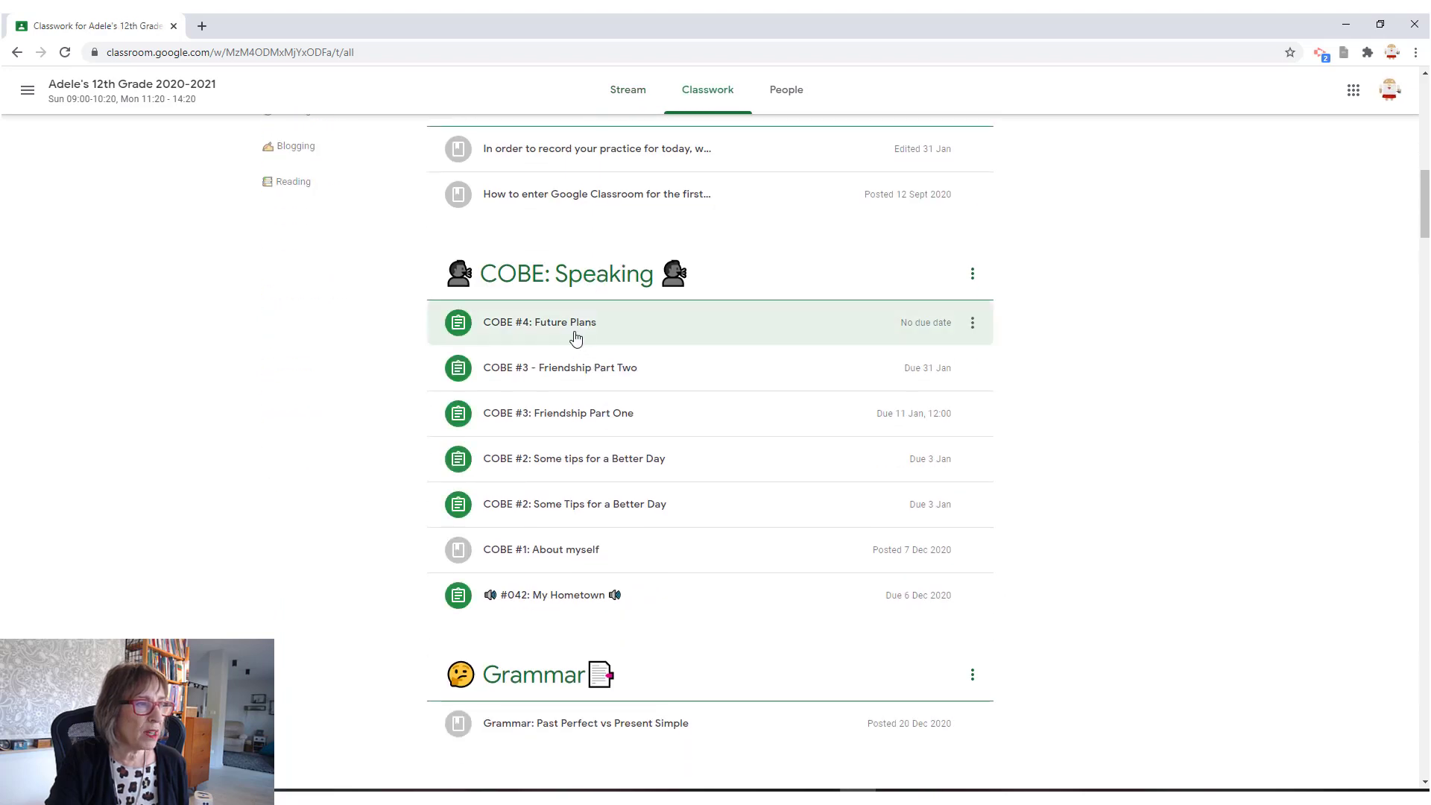
left_click(575, 334)
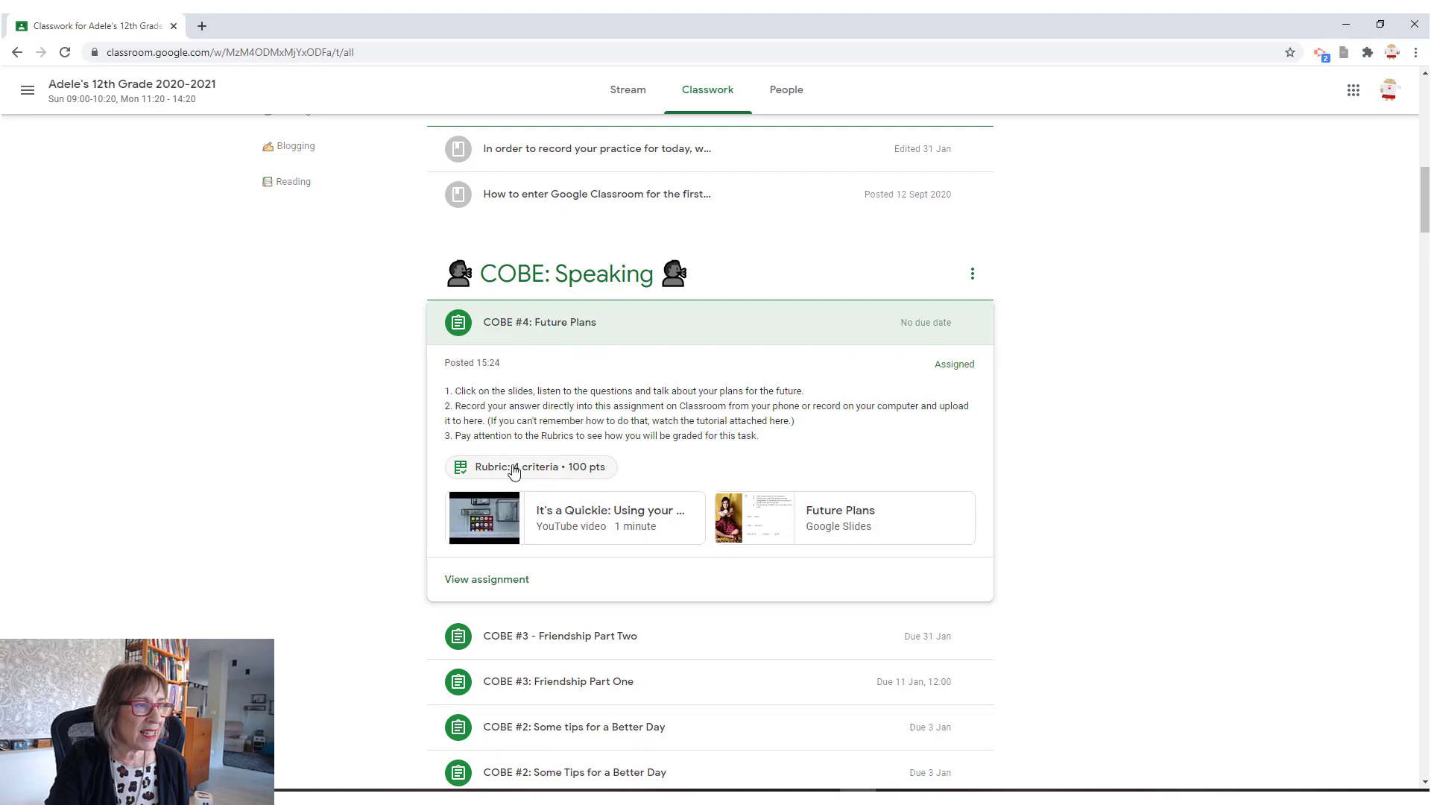
- View the assignment's rubric as the student, look through its criteria and level descriptions, and close it
left_click(514, 468)
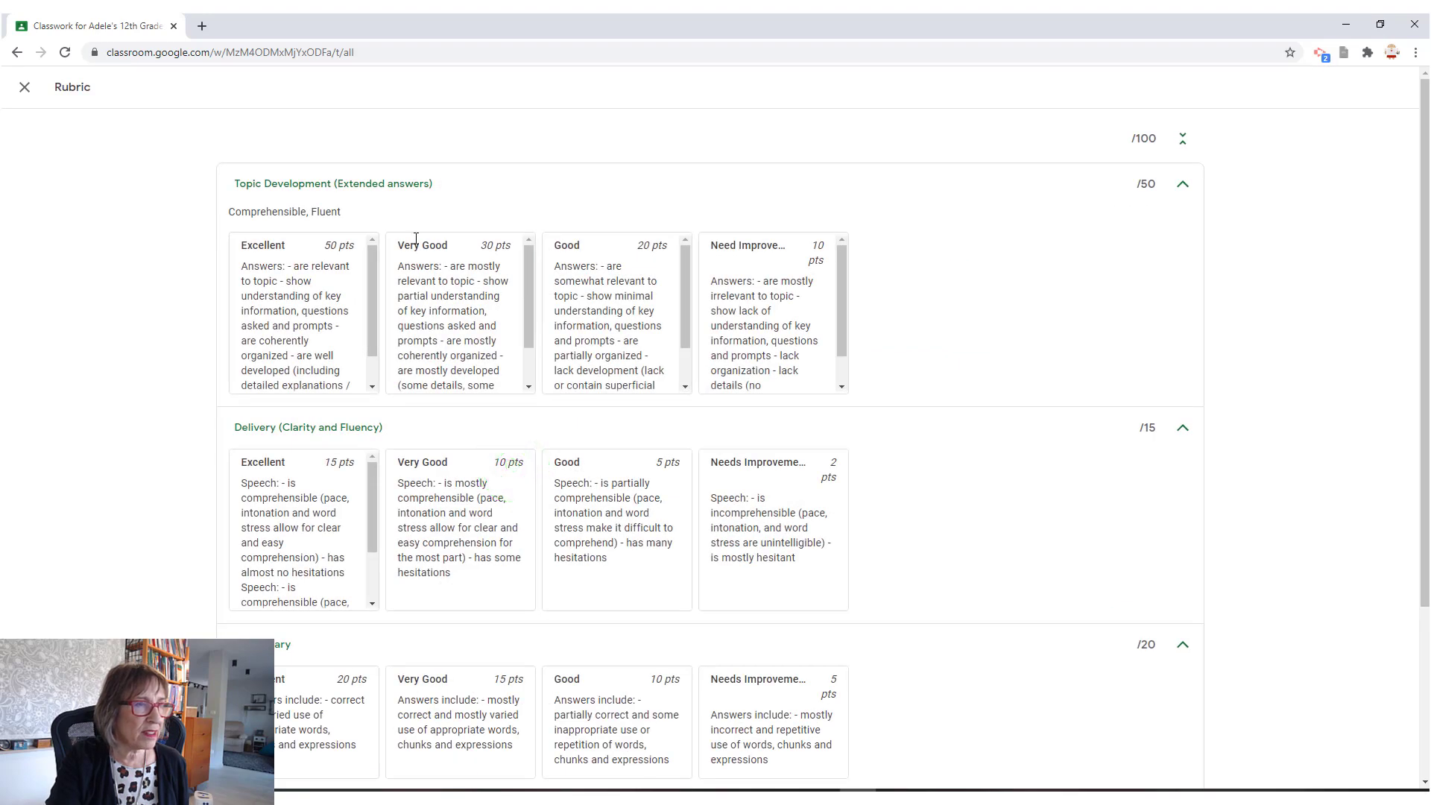
scroll(326, 284, "down", 3)
scroll(330, 334, "up", 3)
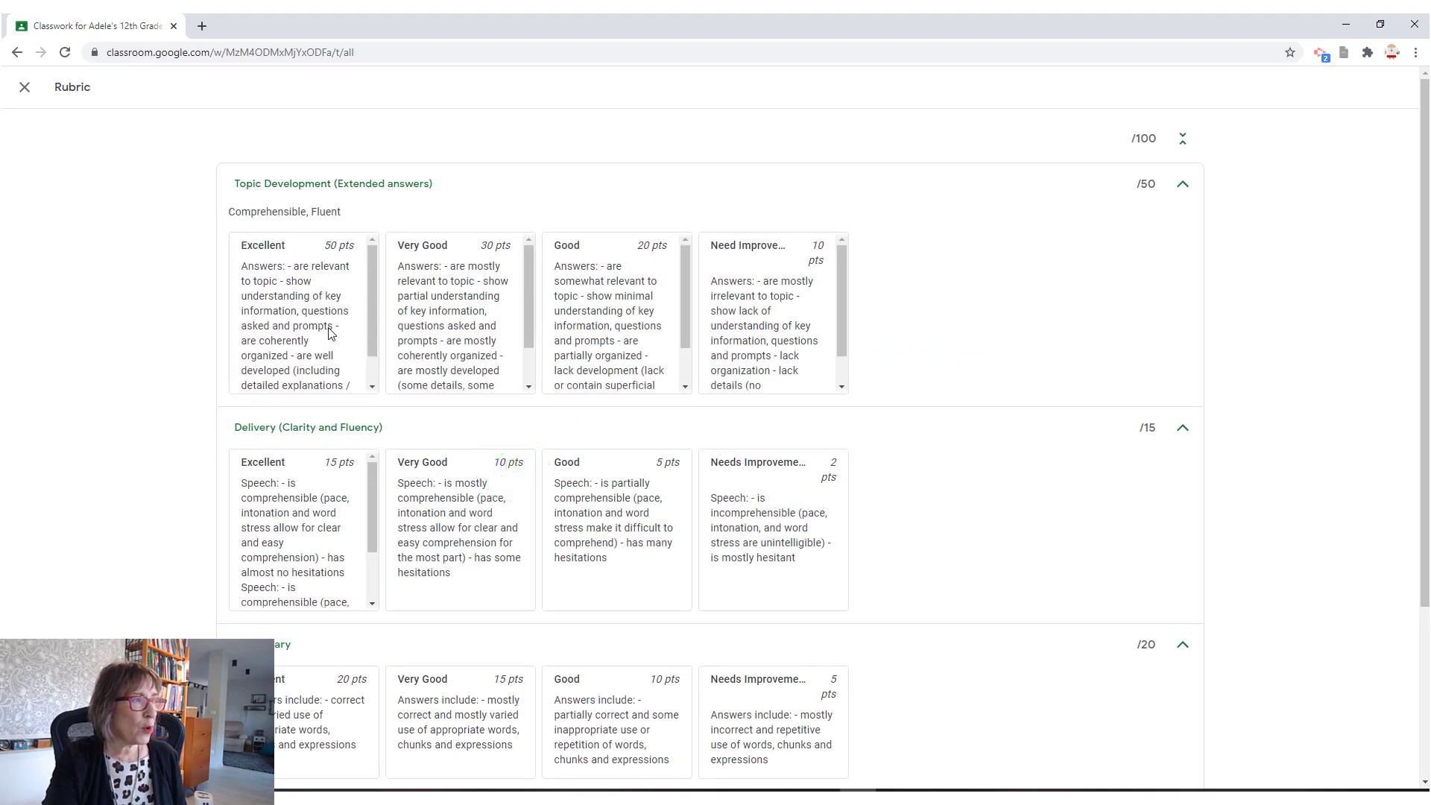
scroll(296, 334, "down", 2)
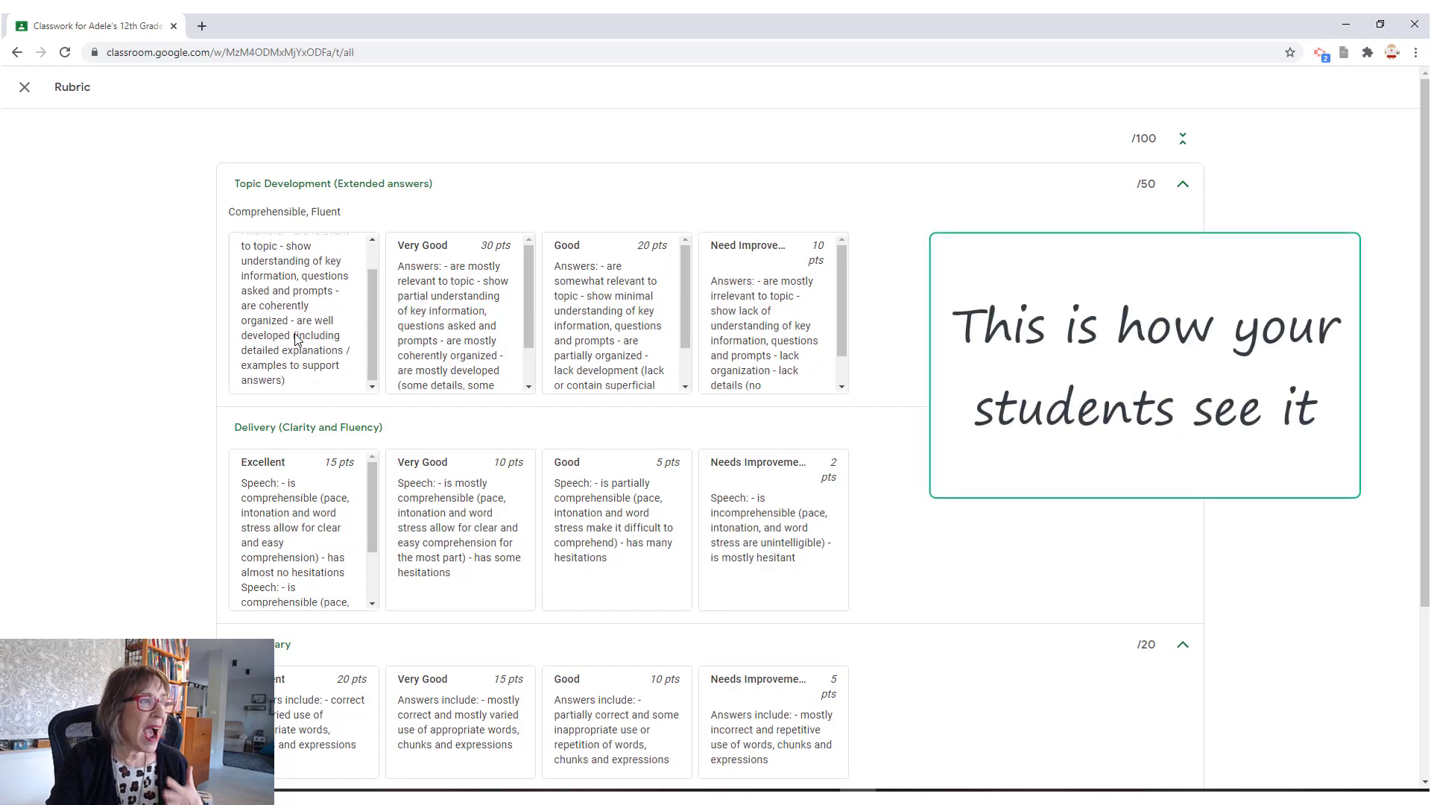
scroll(296, 334, "down", 3)
scroll(296, 334, "down", 2)
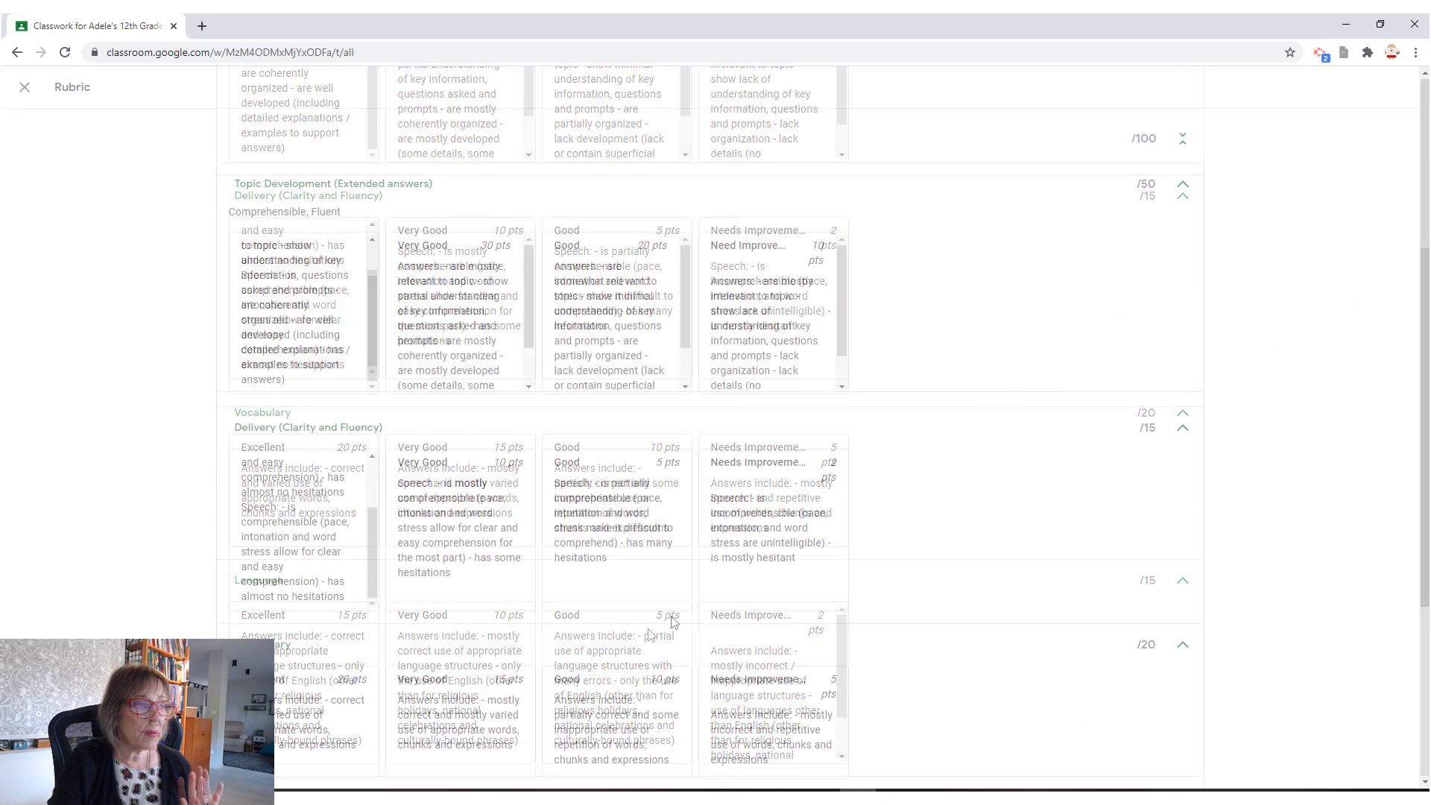
left_click(26, 89)
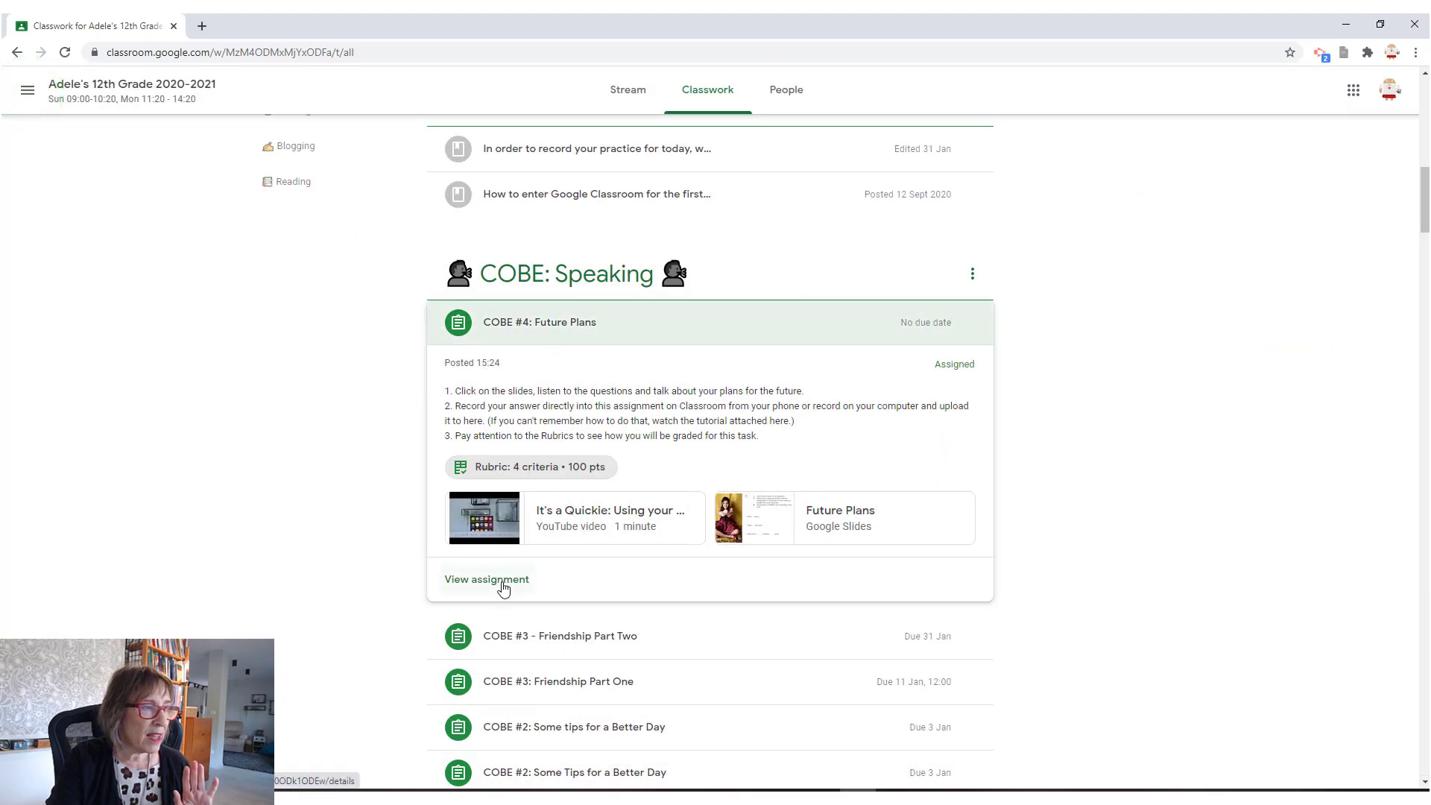
- Open the full COBE #4: Future Plans assignment and mark it as done without attaching any work
left_click(503, 589)
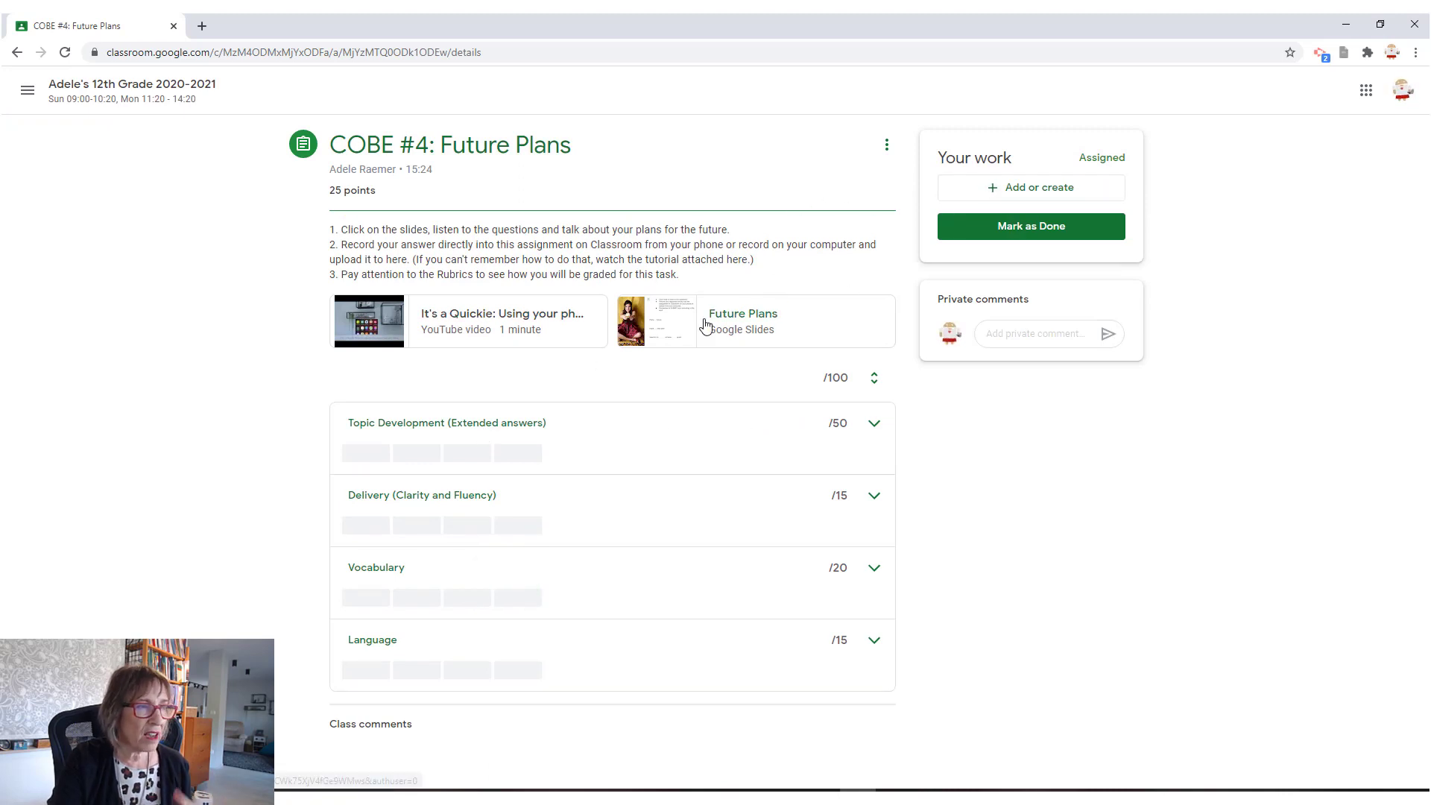
left_click(1011, 231)
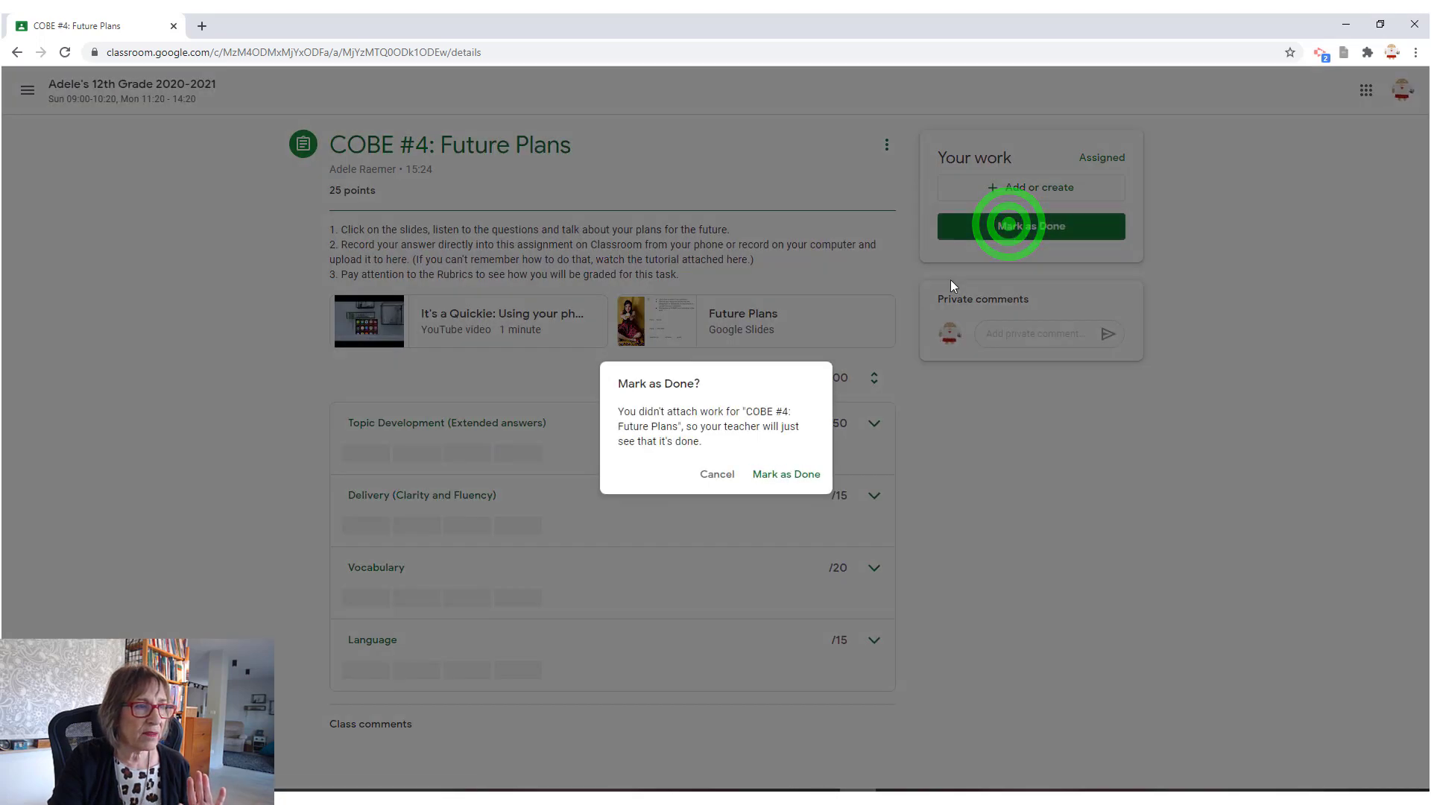
left_click(796, 482)
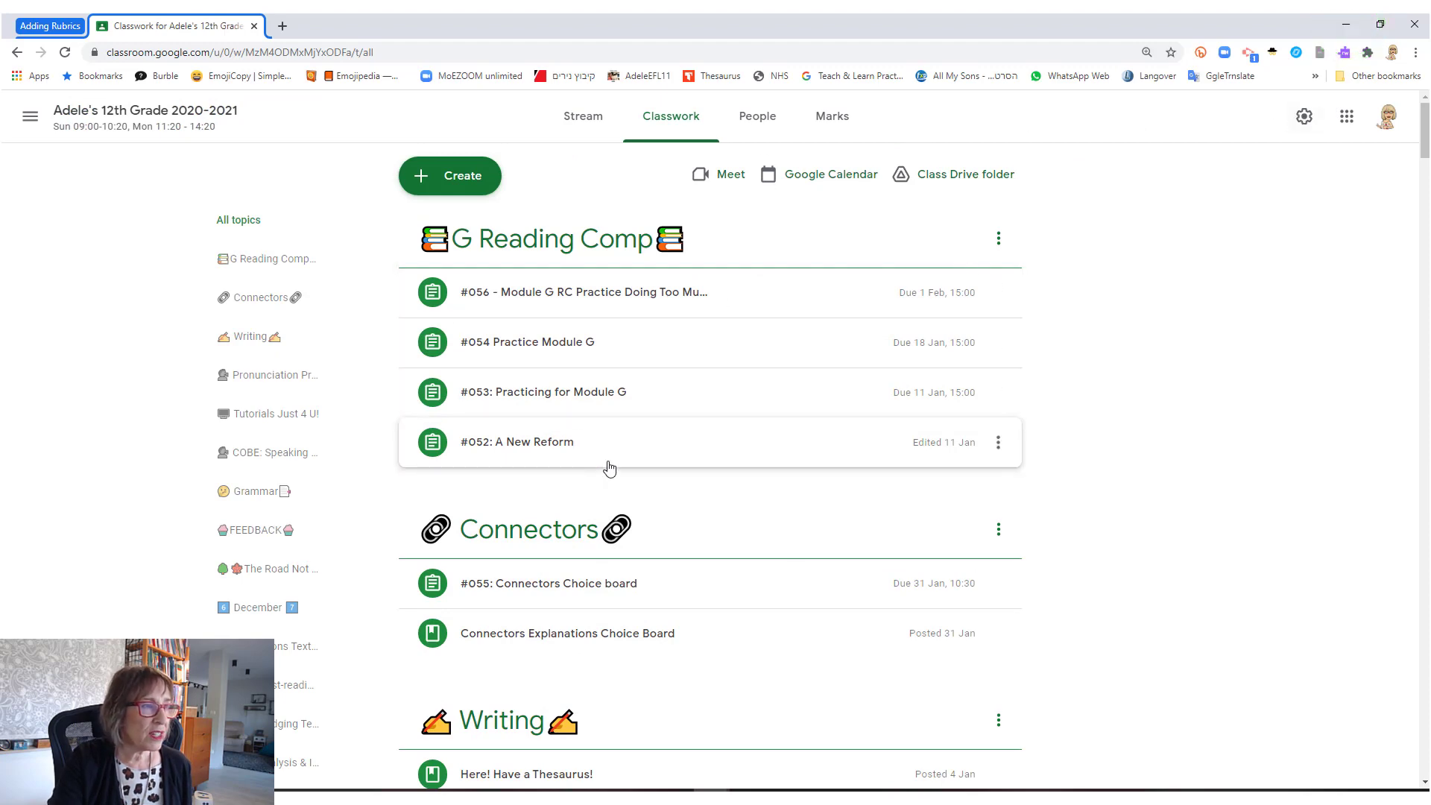
- In the teacher's Classroom window, expand COBE #4: Future Plans and open the sample student's handed-in submission
scroll(610, 468, "down", 4)
scroll(610, 468, "up", 4)
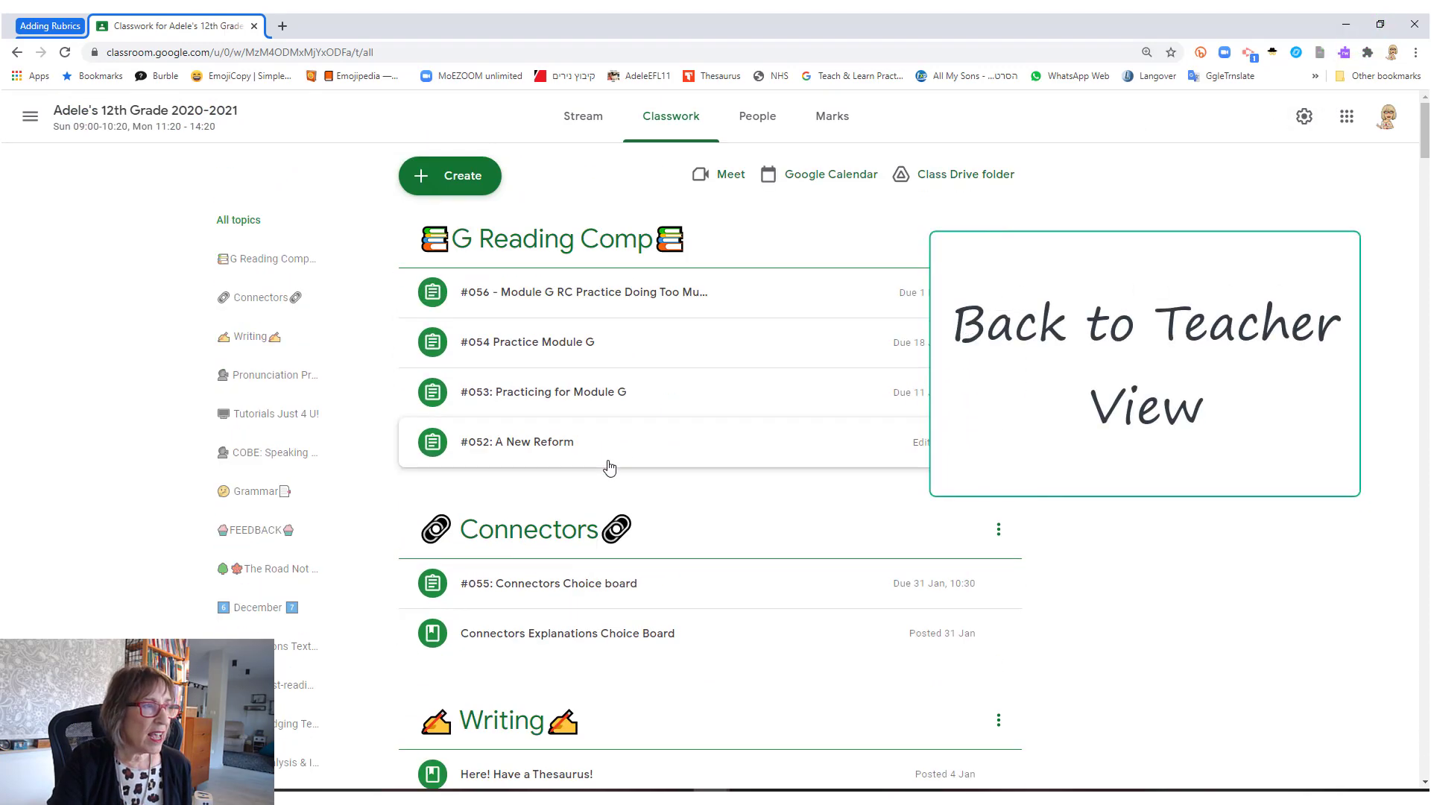
scroll(609, 468, "down", 9)
scroll(610, 468, "down", 4)
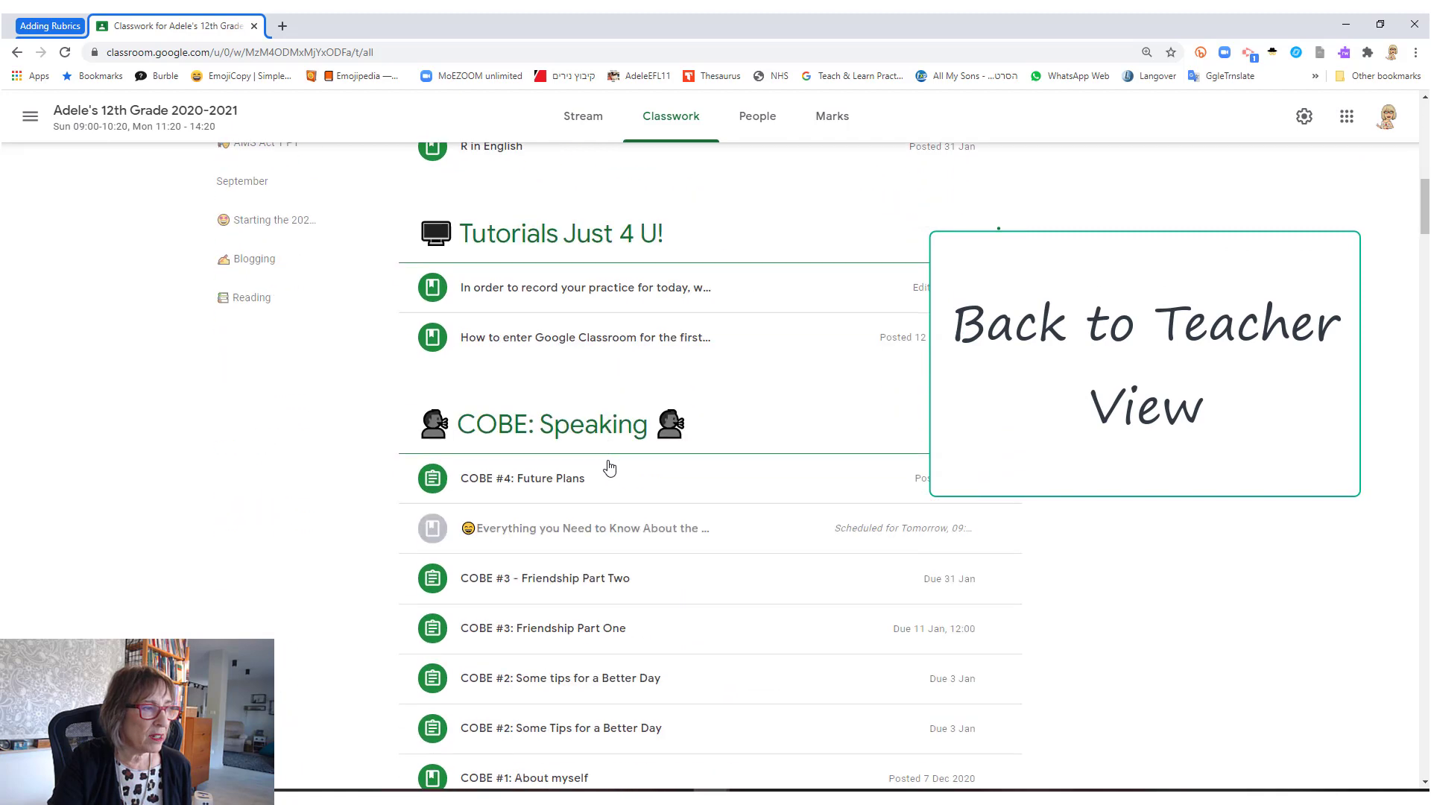
left_click(538, 492)
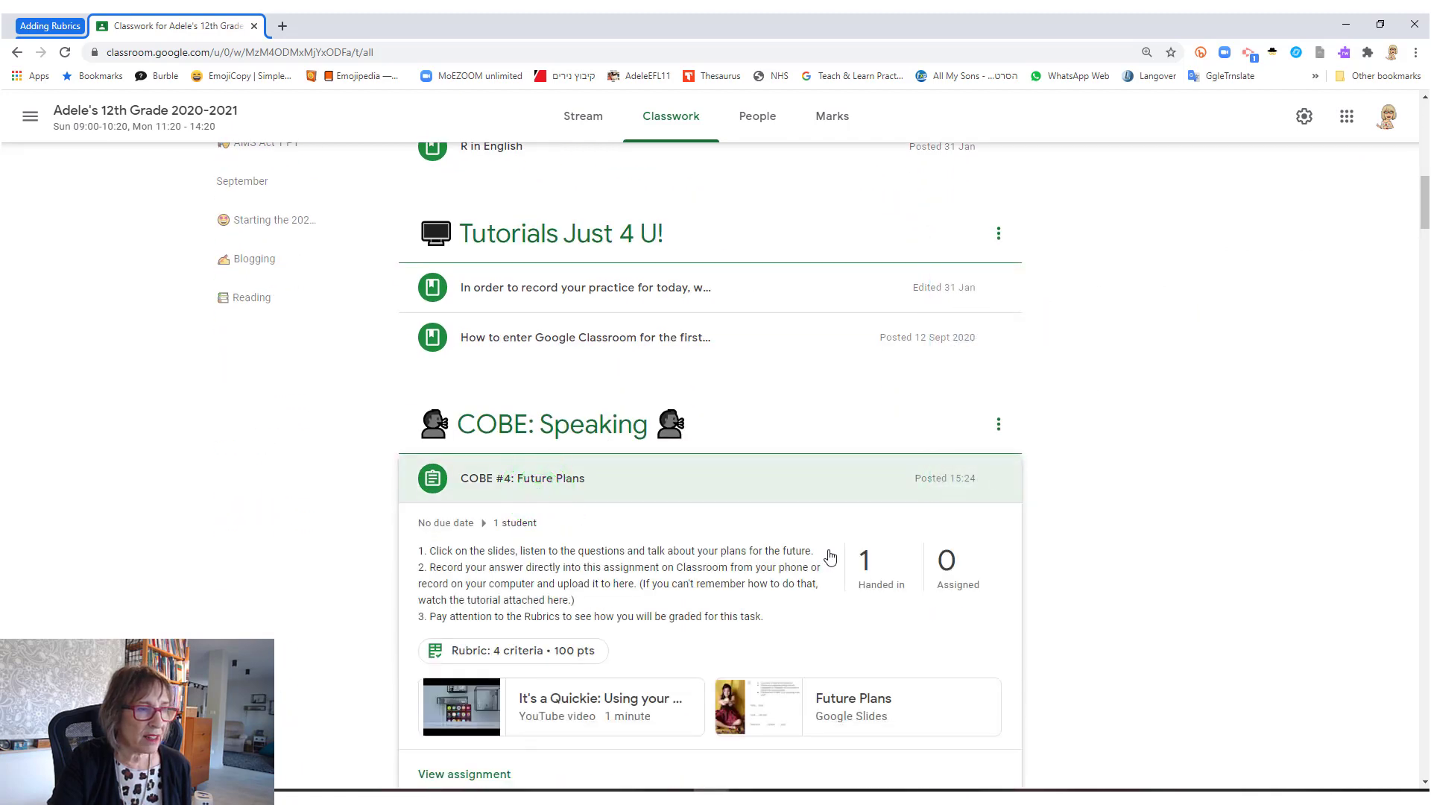
left_click(863, 564)
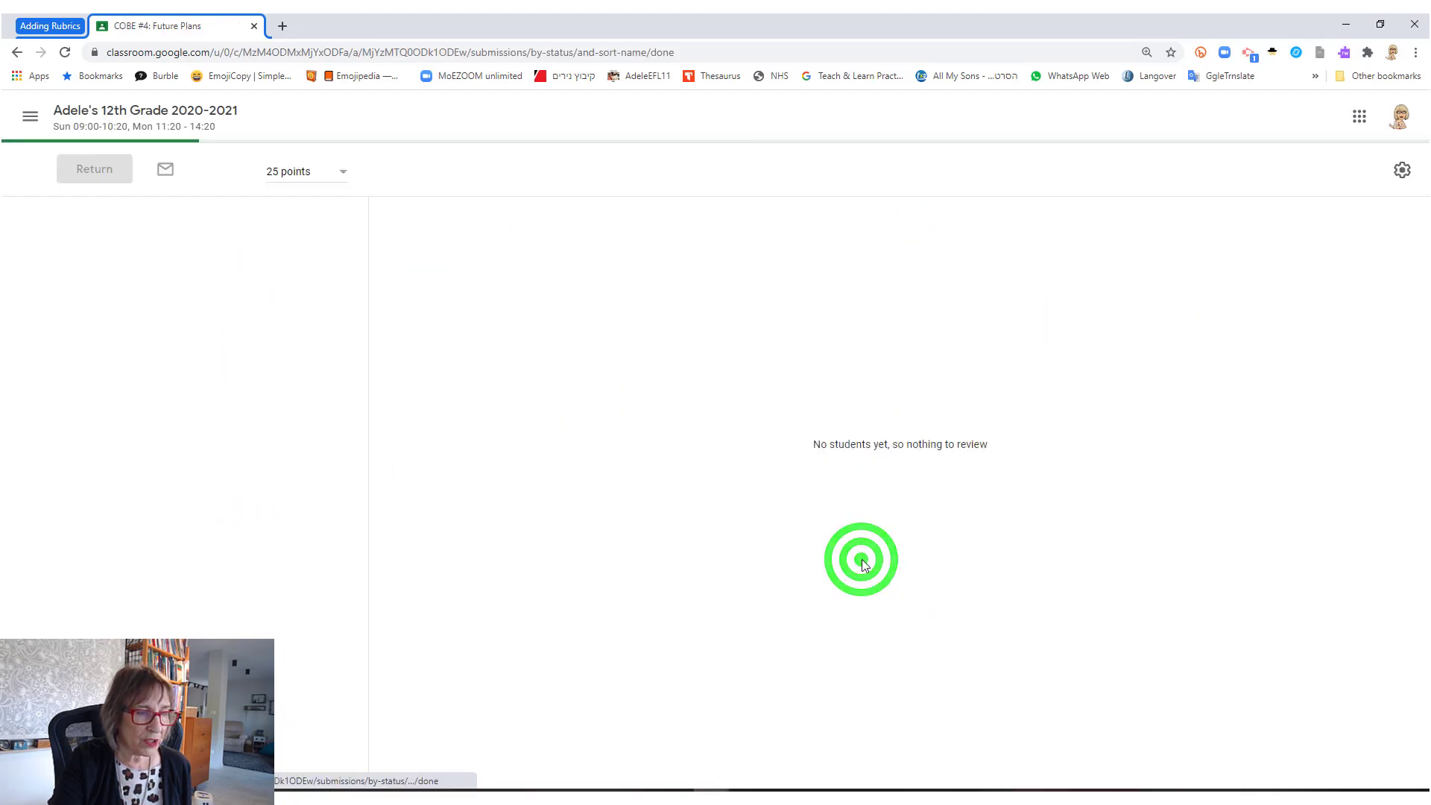
left_click(434, 393)
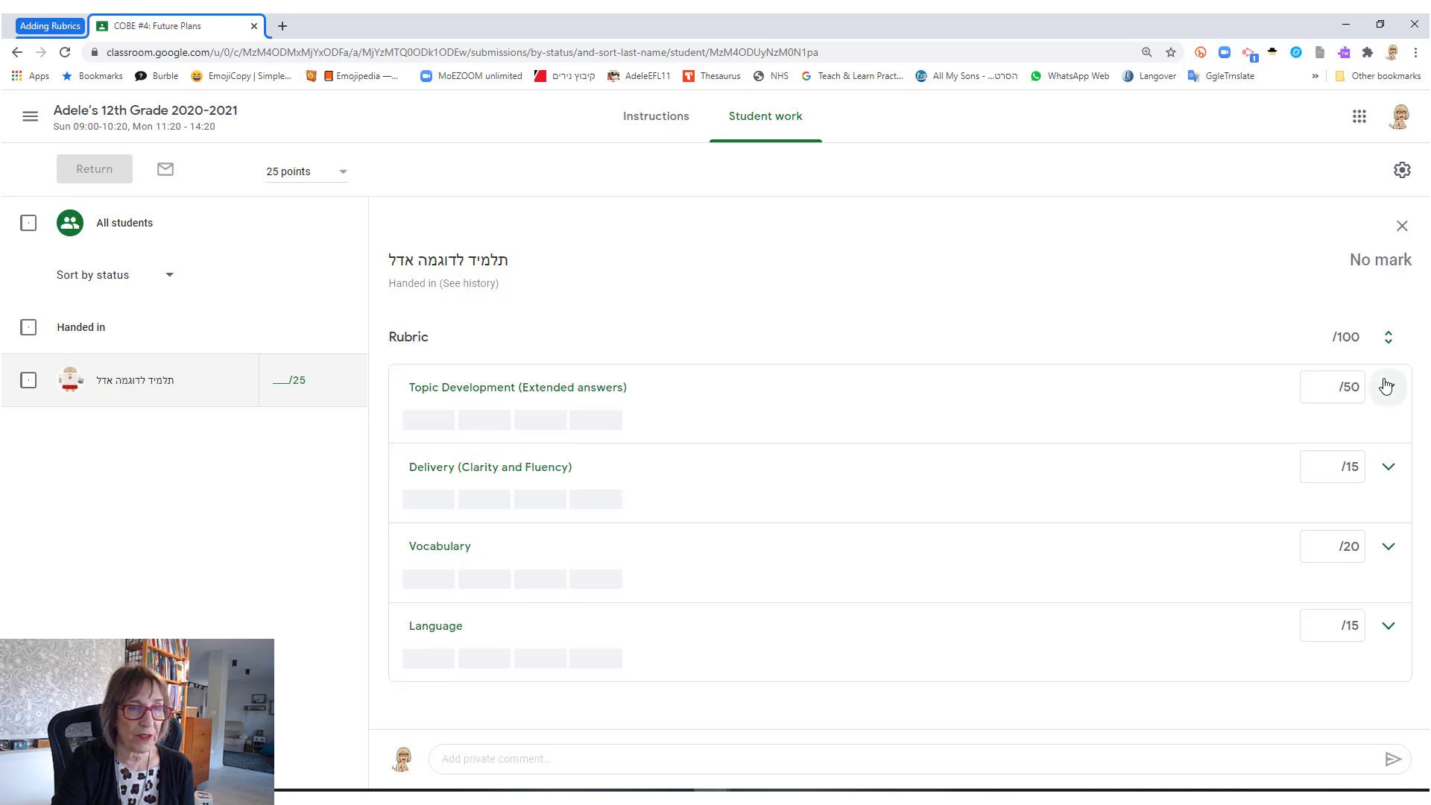
- Rate the submission Very Good (30 pts) for Topic Development and Excellent (15 pts) for Delivery
left_click(1388, 387)
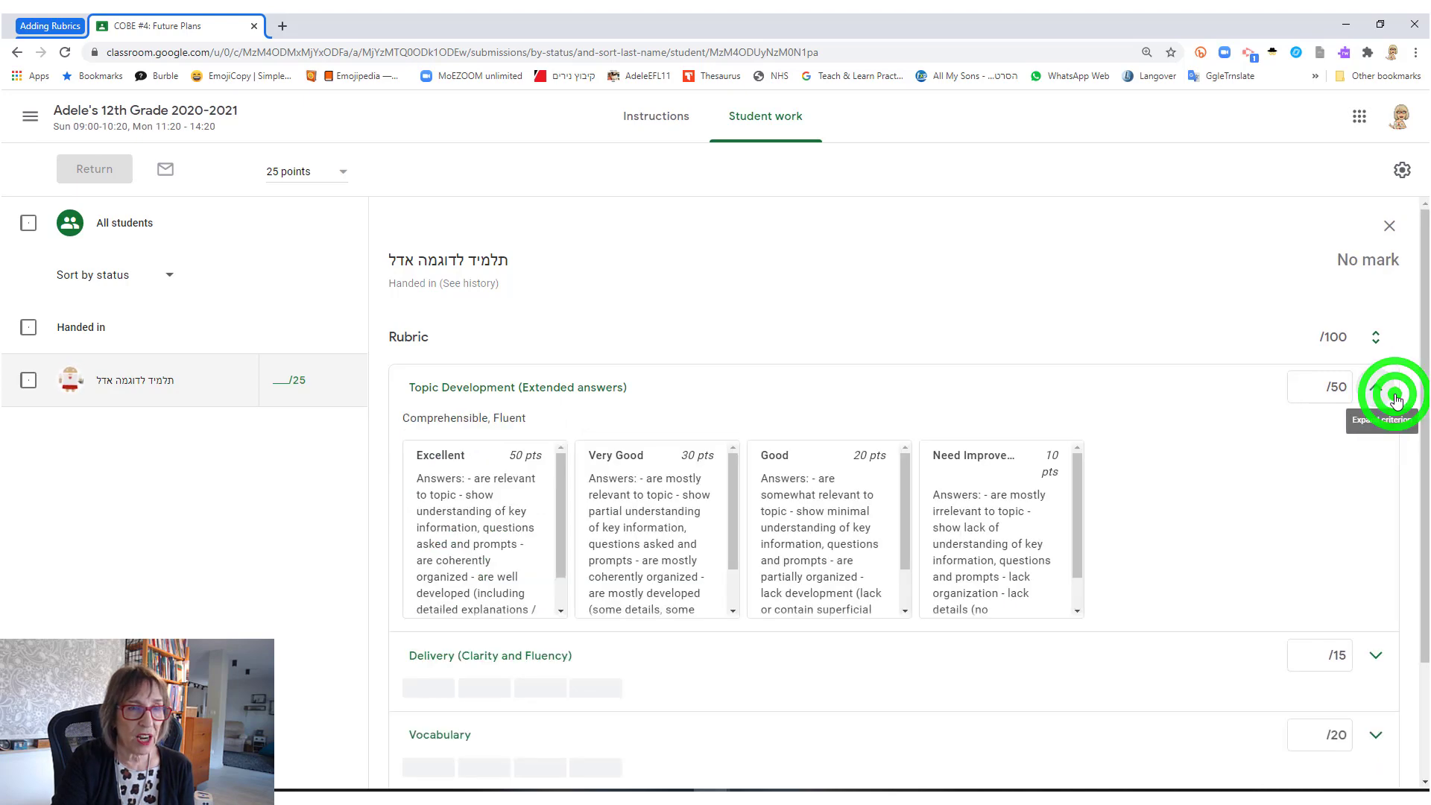
scroll(450, 535, "down", 1)
scroll(450, 535, "up", 1)
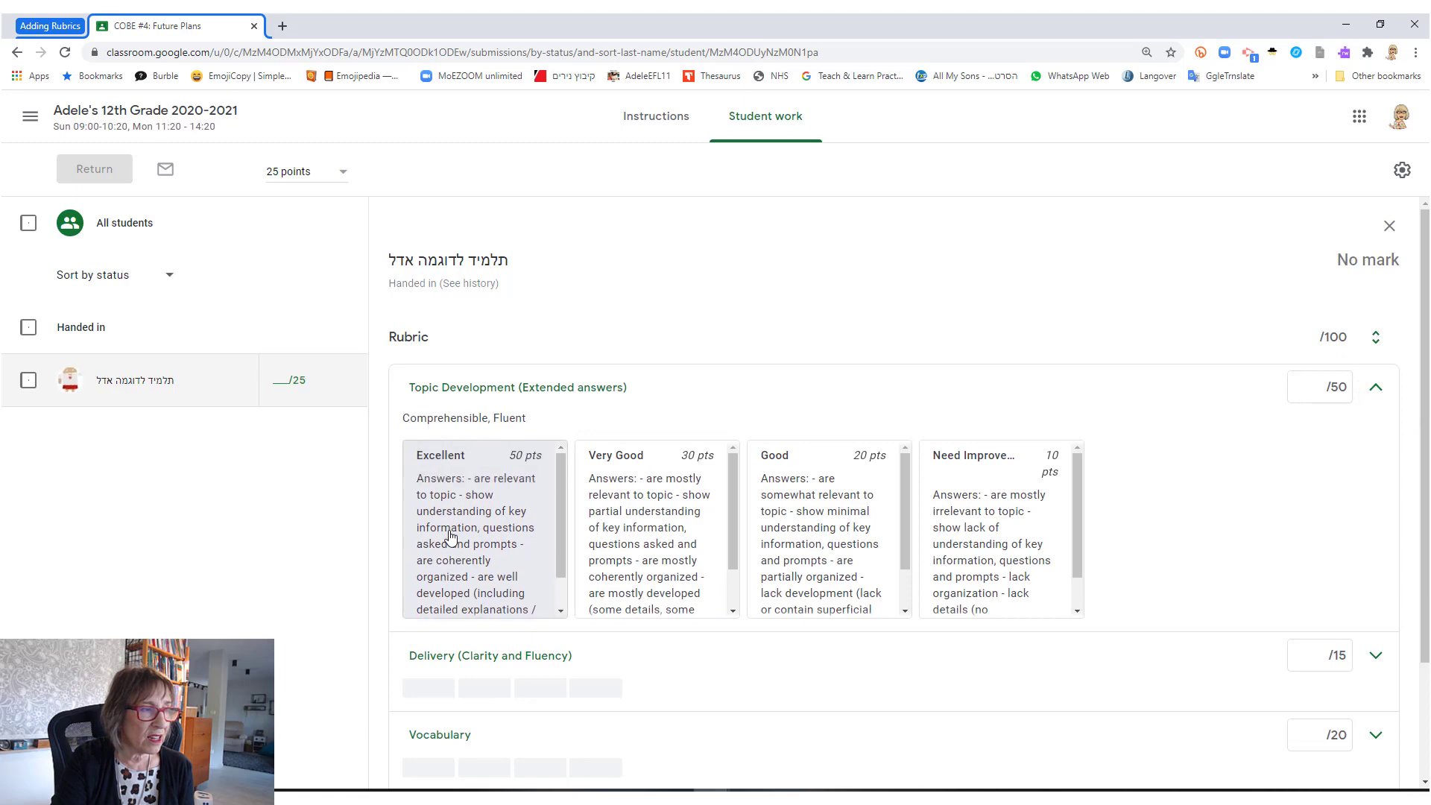
left_click(656, 522)
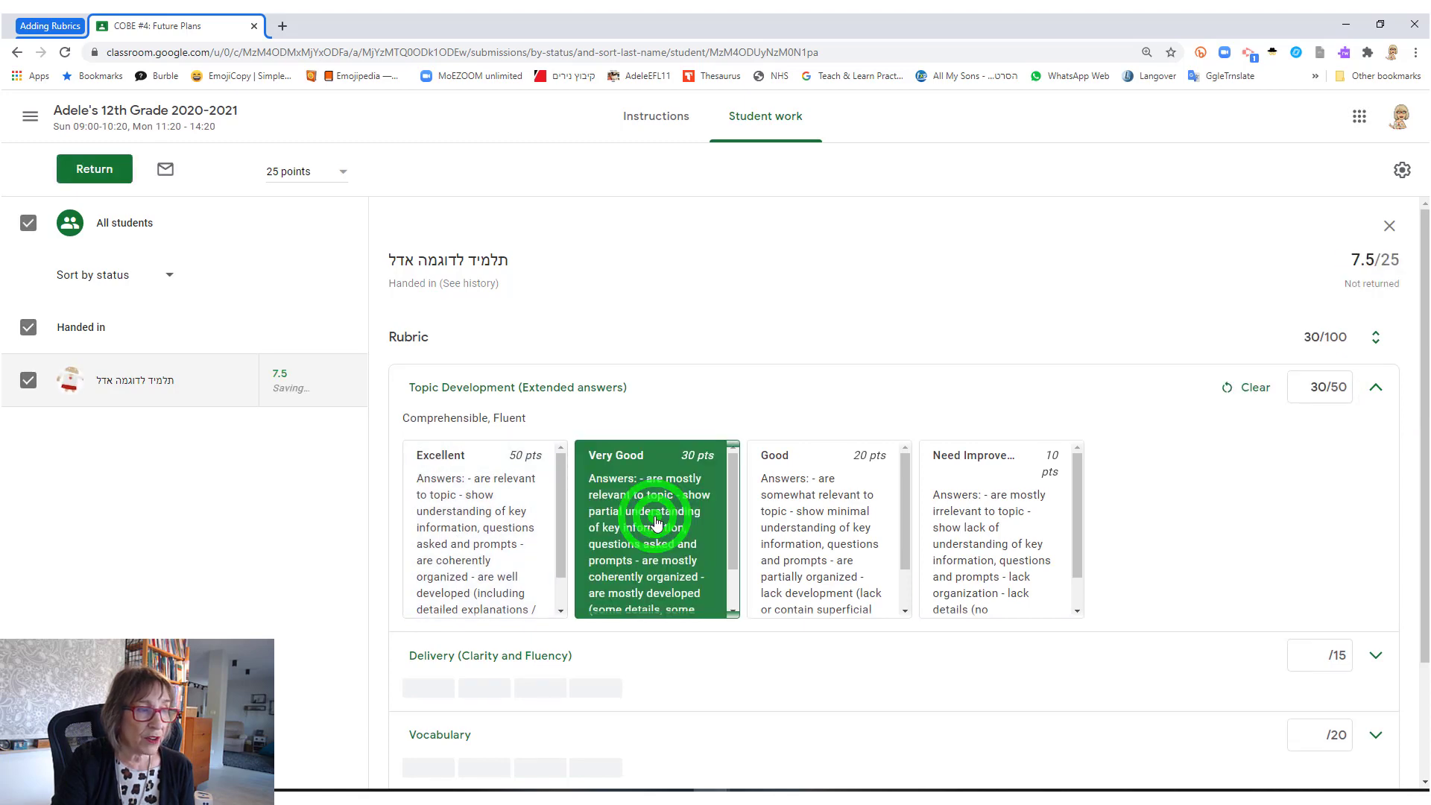
scroll(1054, 380, "down", 2)
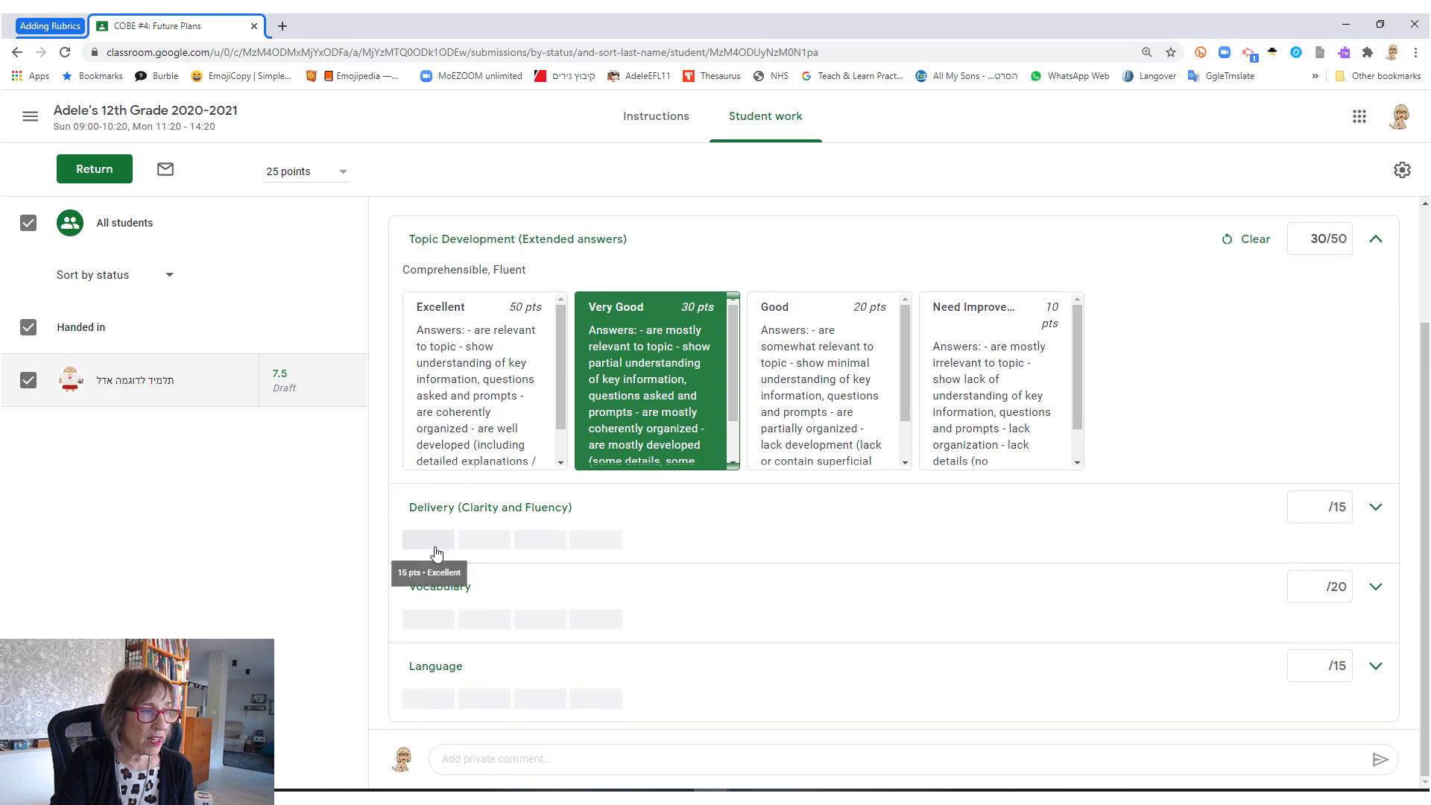
left_click(435, 550)
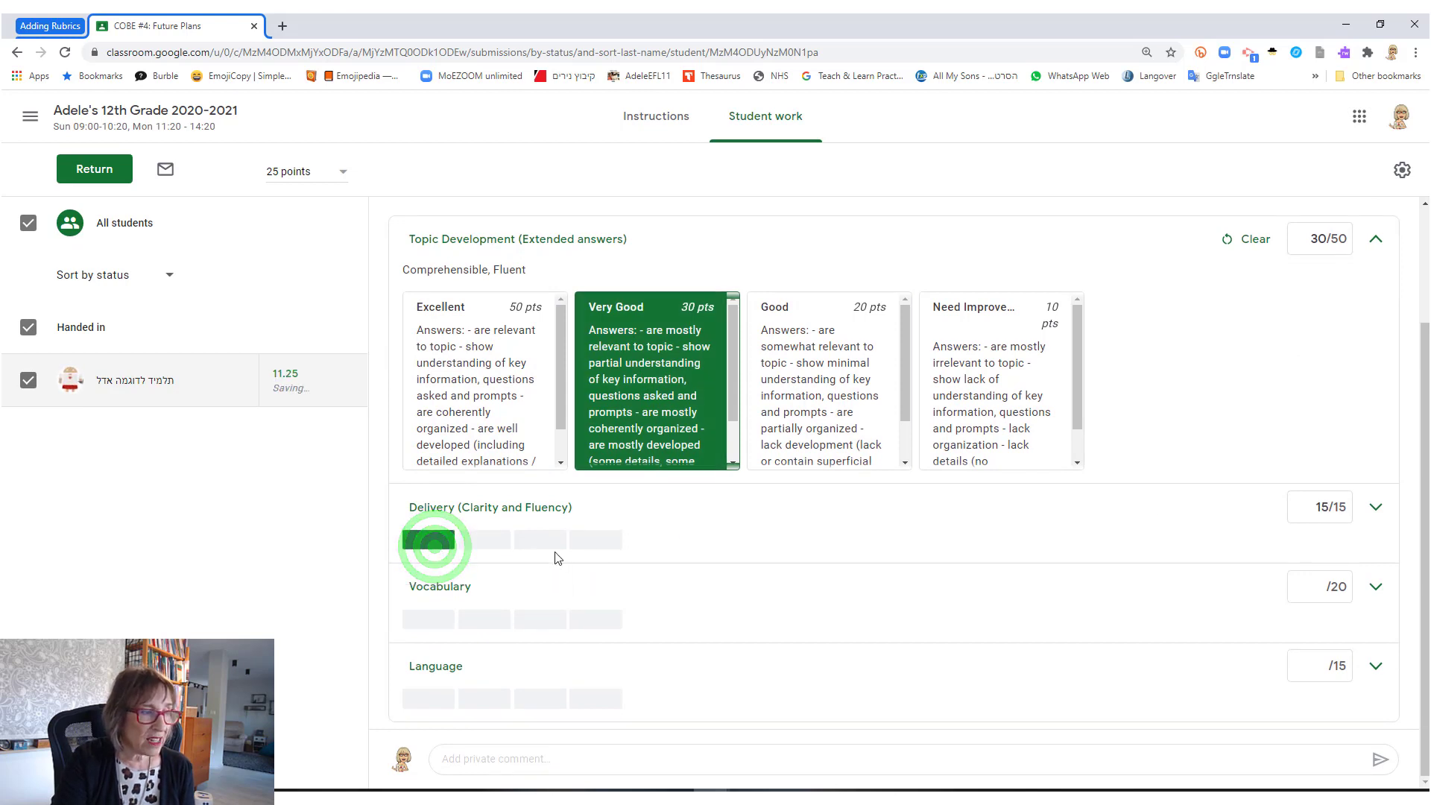
- Rate the submission Very Good (15 pts) for Vocabulary and Excellent (15 pts) for Language
left_click(1375, 587)
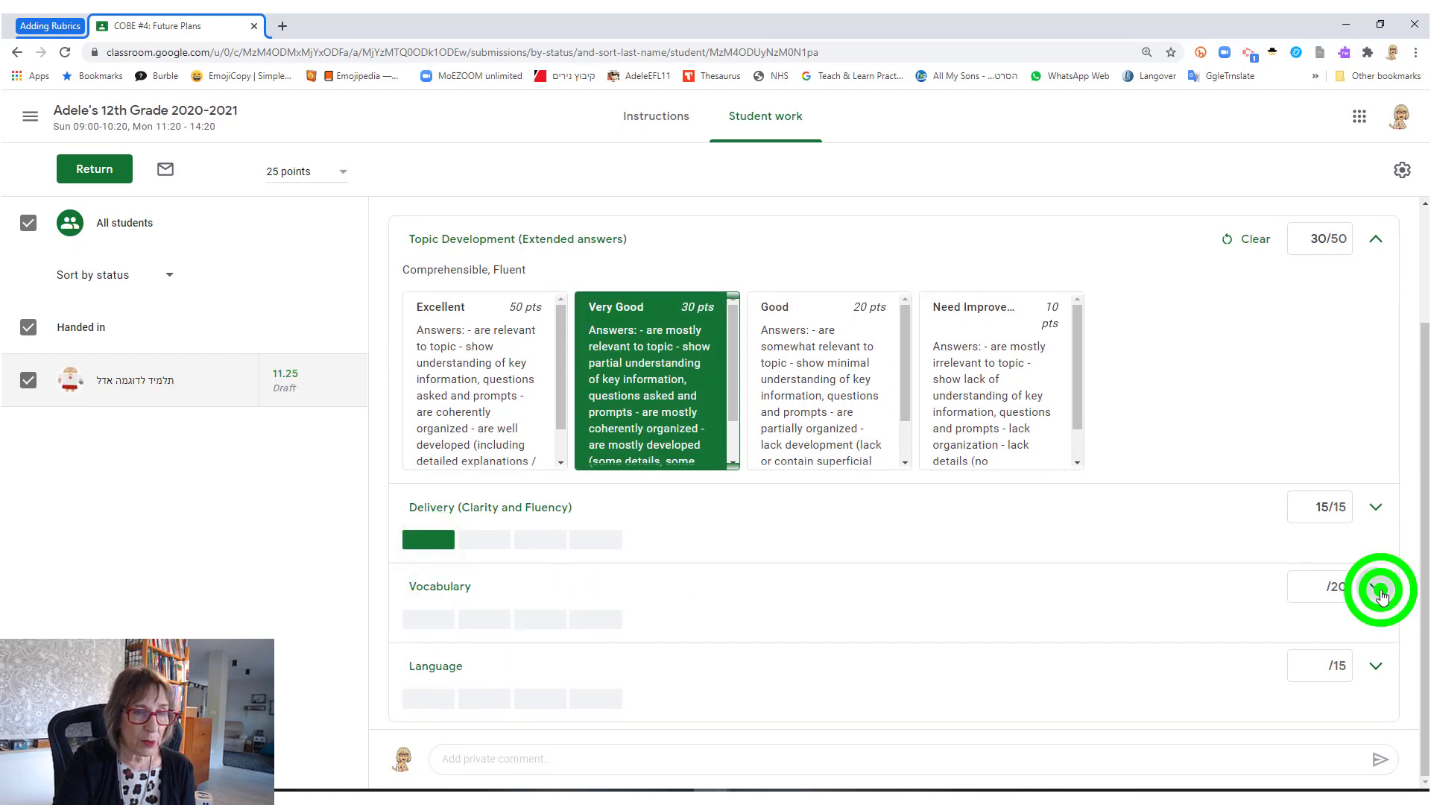
scroll(924, 602, "down", 2)
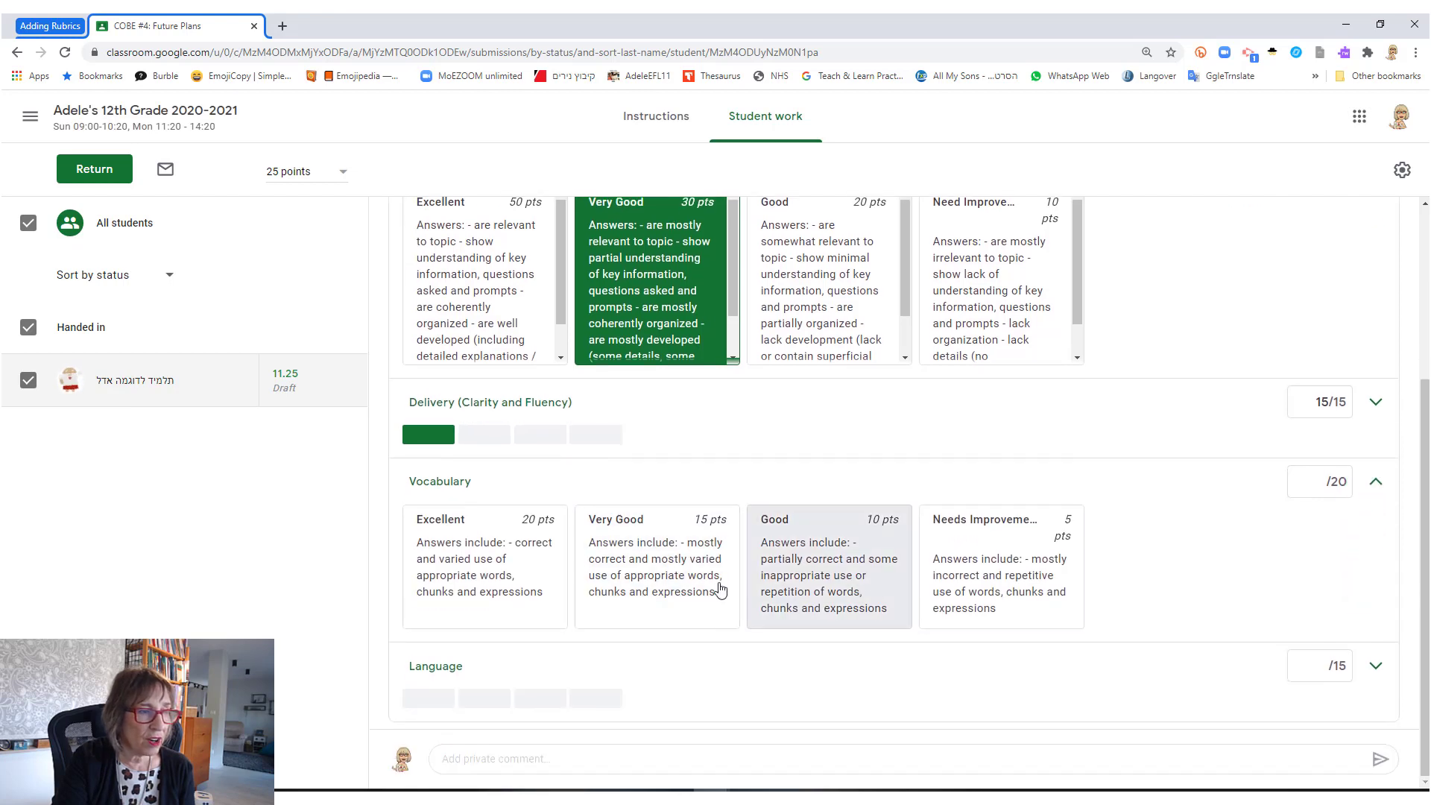
left_click(630, 594)
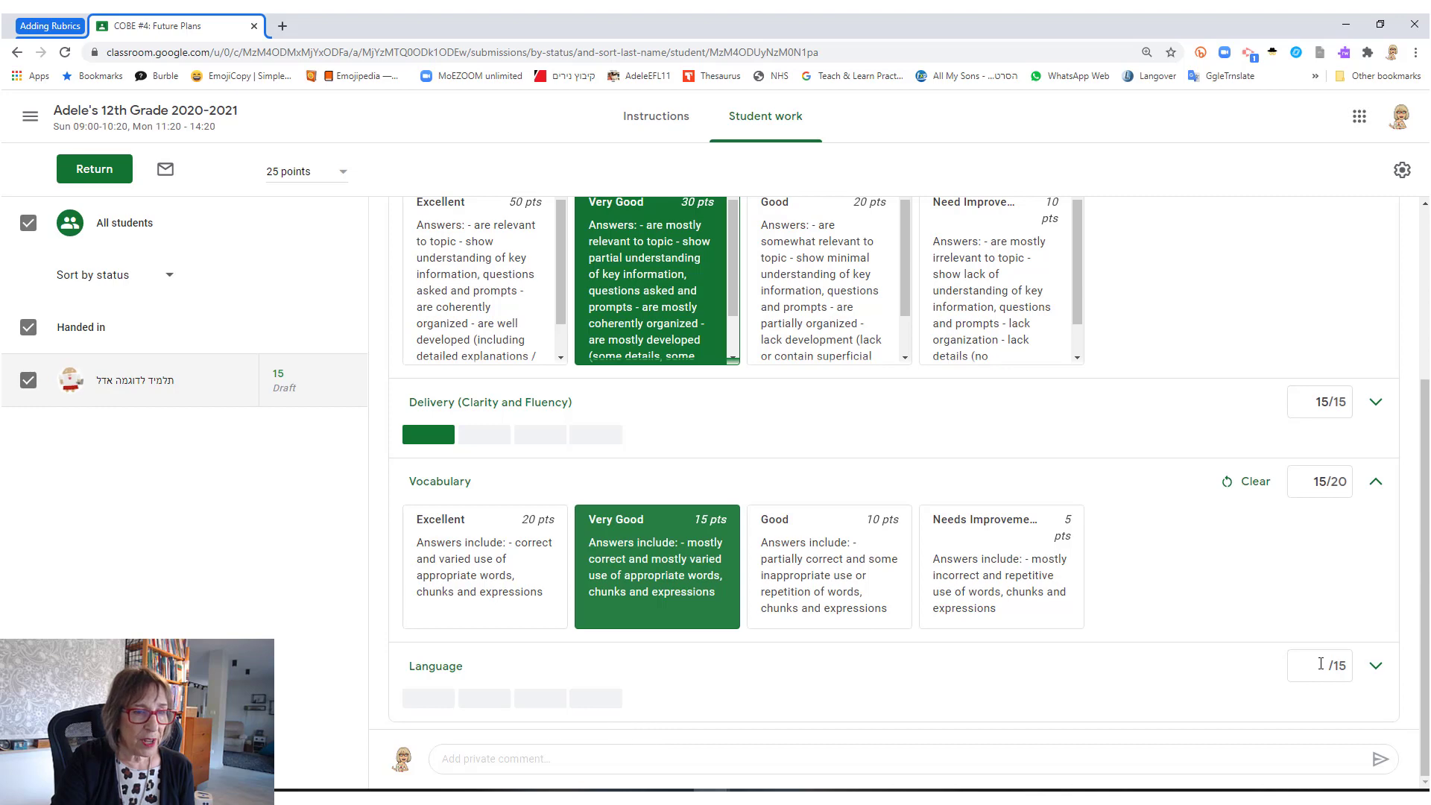
left_click(1375, 667)
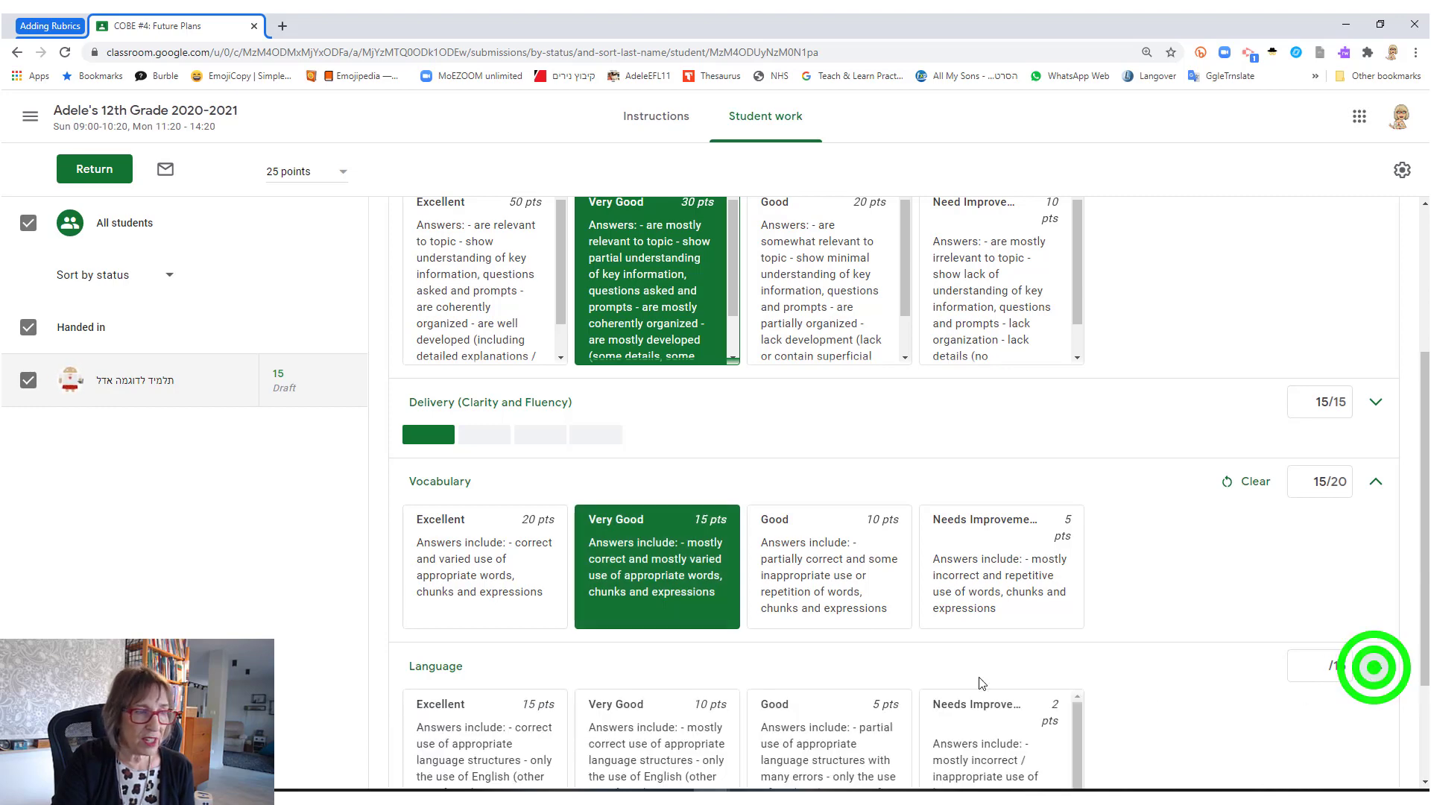
left_click(481, 649)
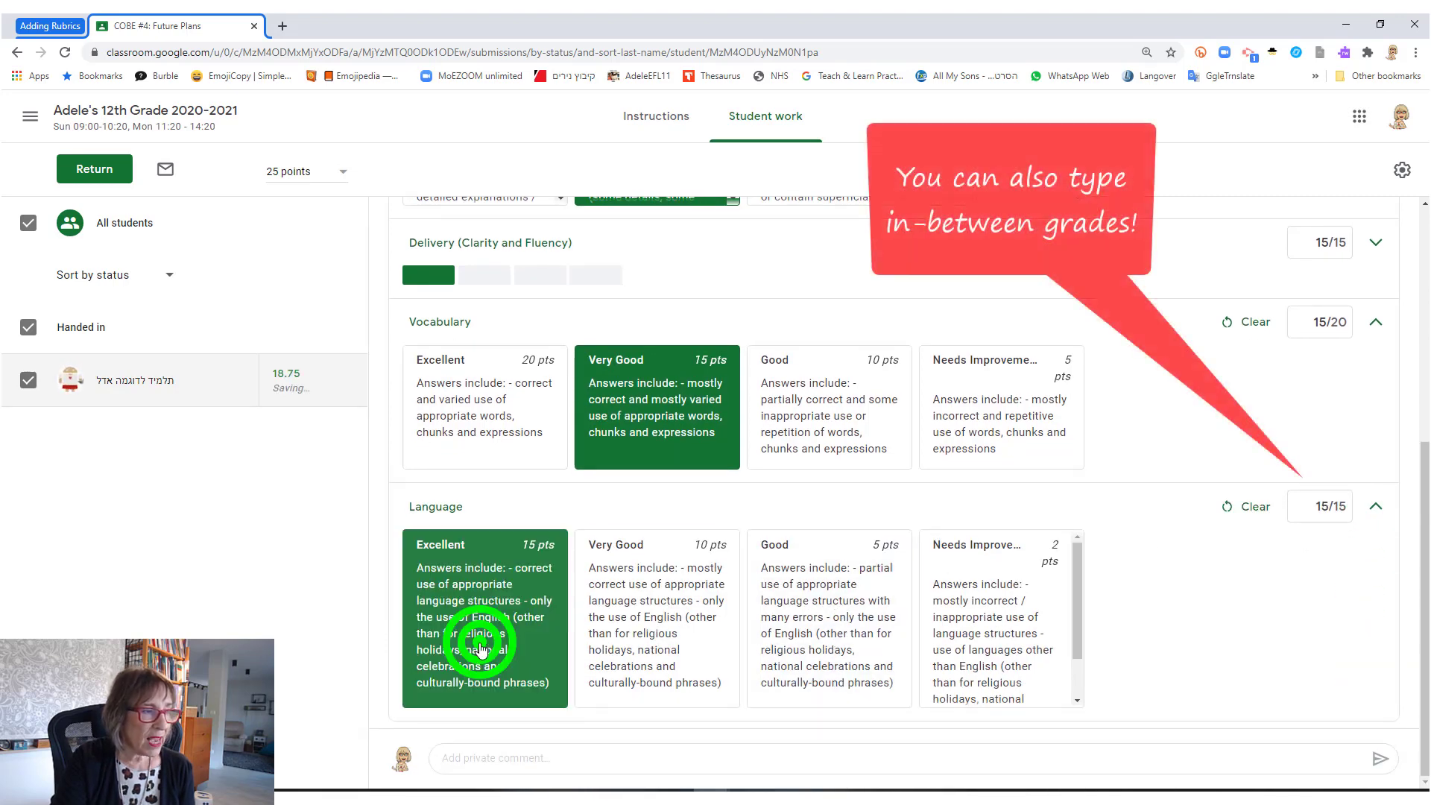
- Post the private comment "This was really good!!!!" and return the graded work to the sample student
left_click(644, 761)
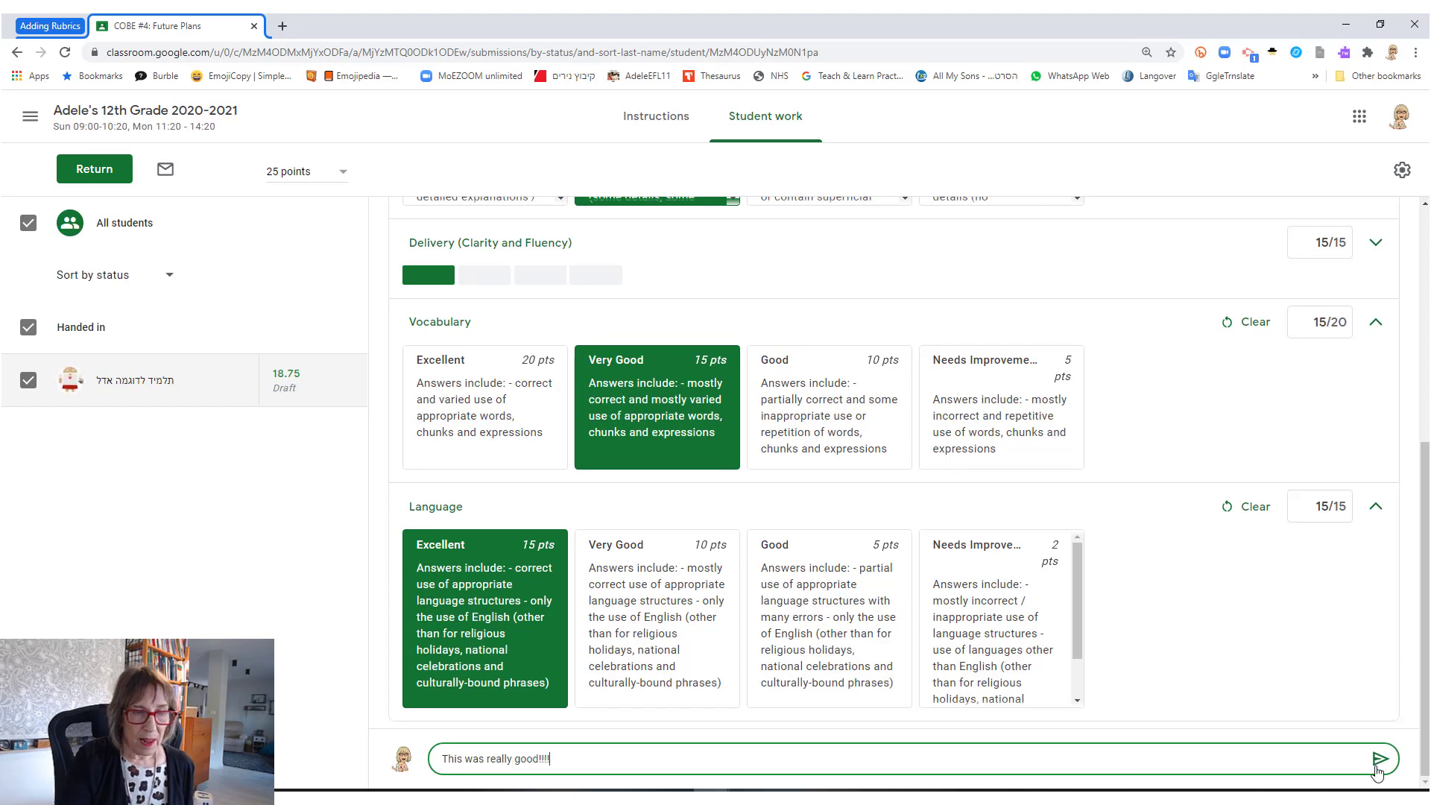
left_click(1377, 769)
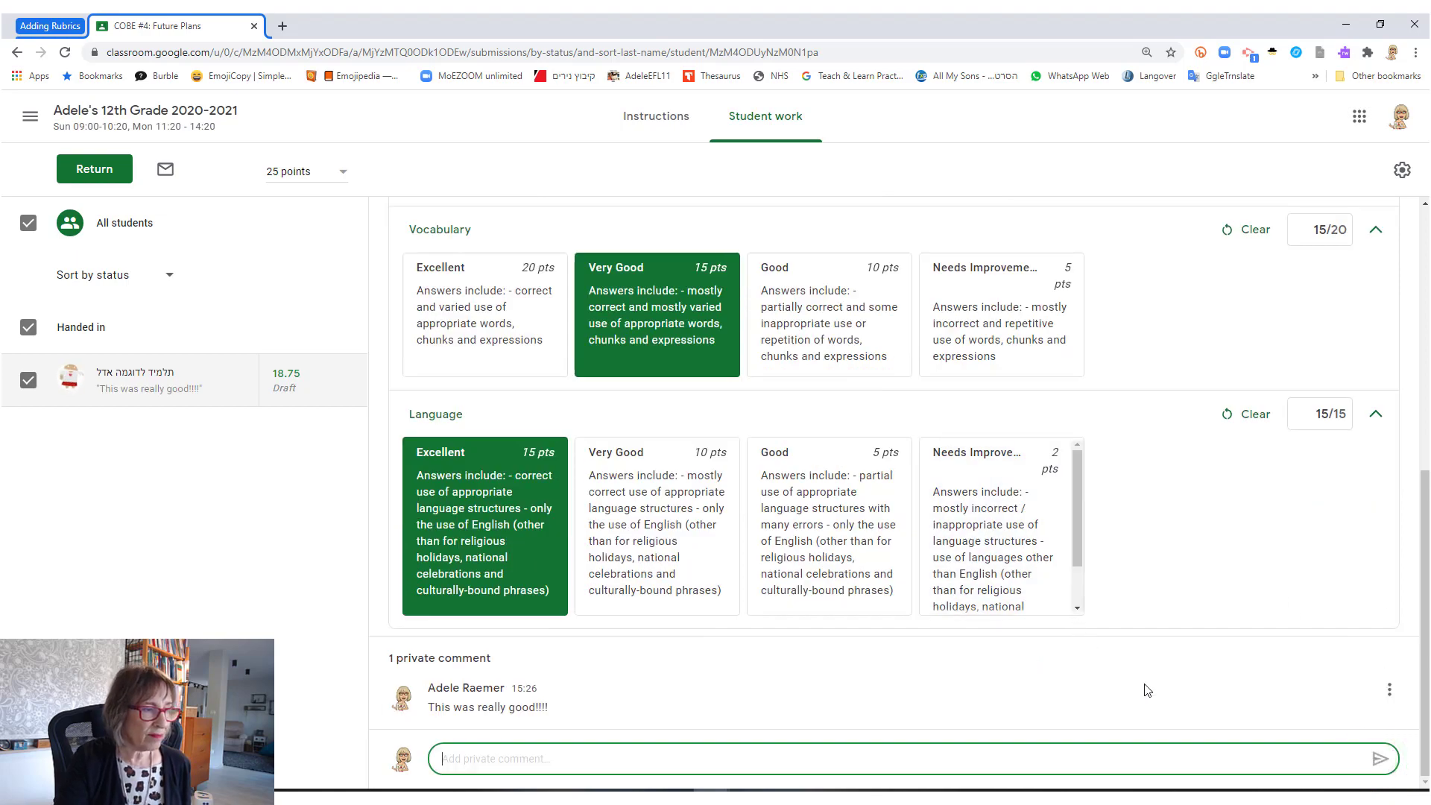
scroll(1150, 688, "up", 5)
scroll(1149, 680, "down", 3)
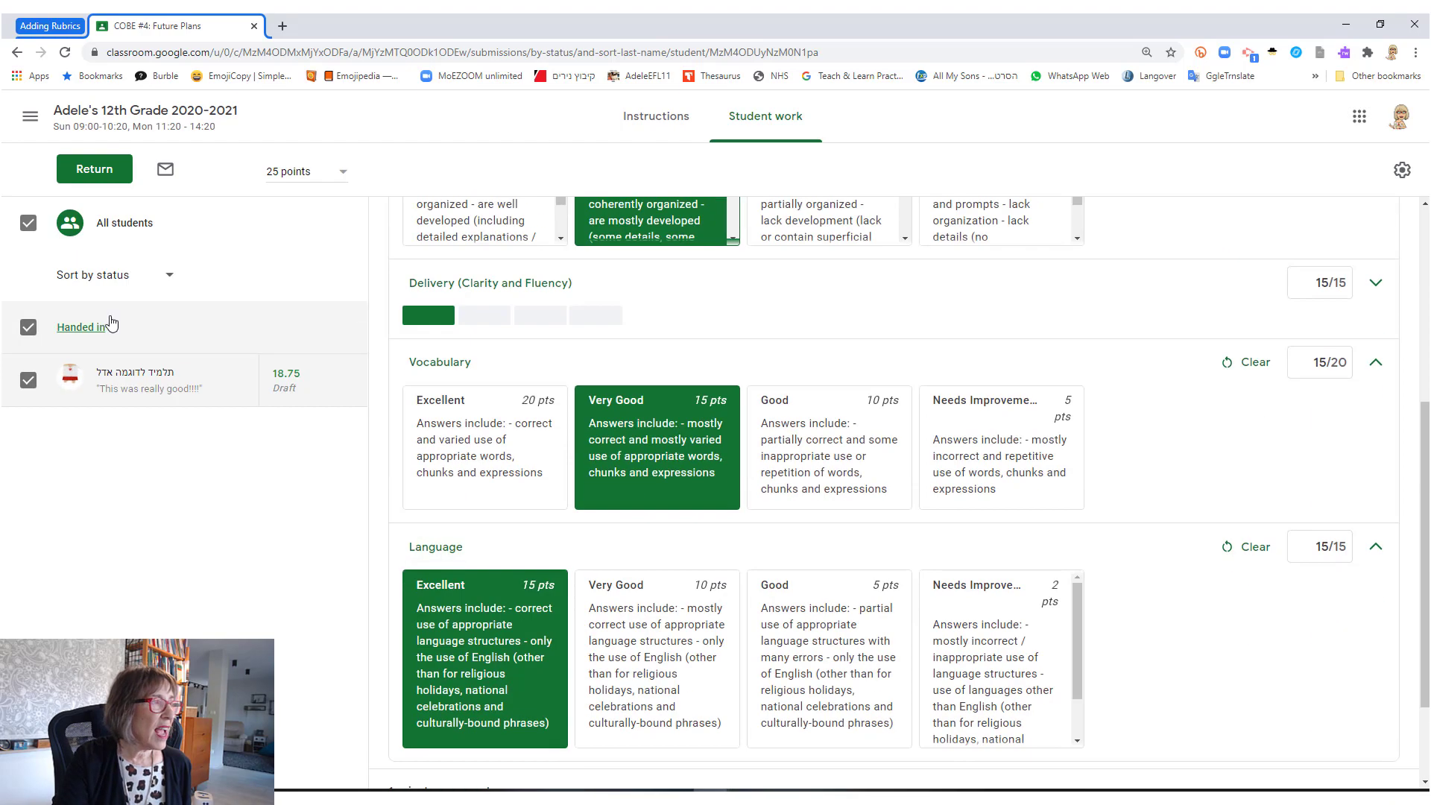
left_click(94, 171)
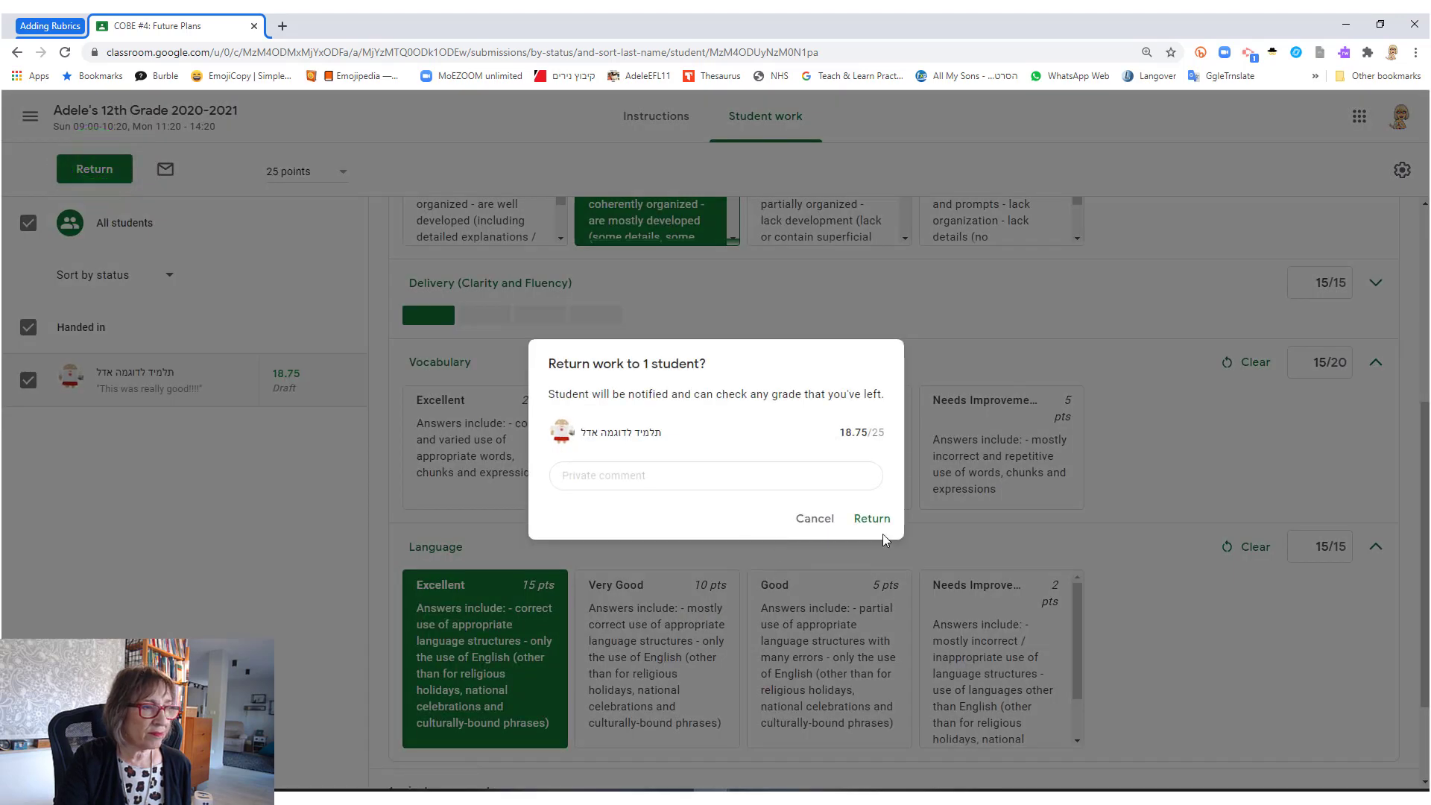
left_click(870, 517)
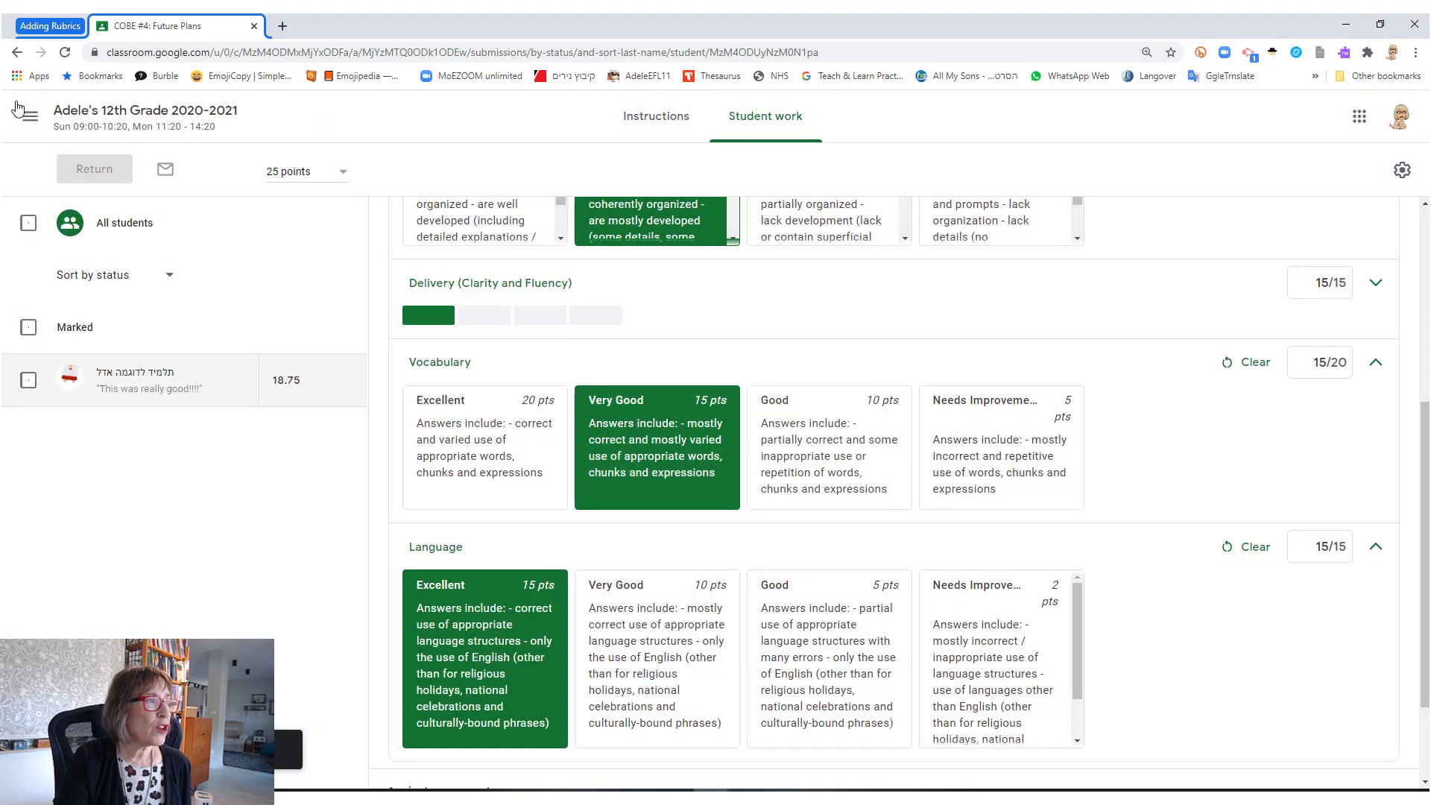
- Go back to the class and open its Marks overview to check the returned COBE #4 grade
left_click(112, 118)
left_click(842, 122)
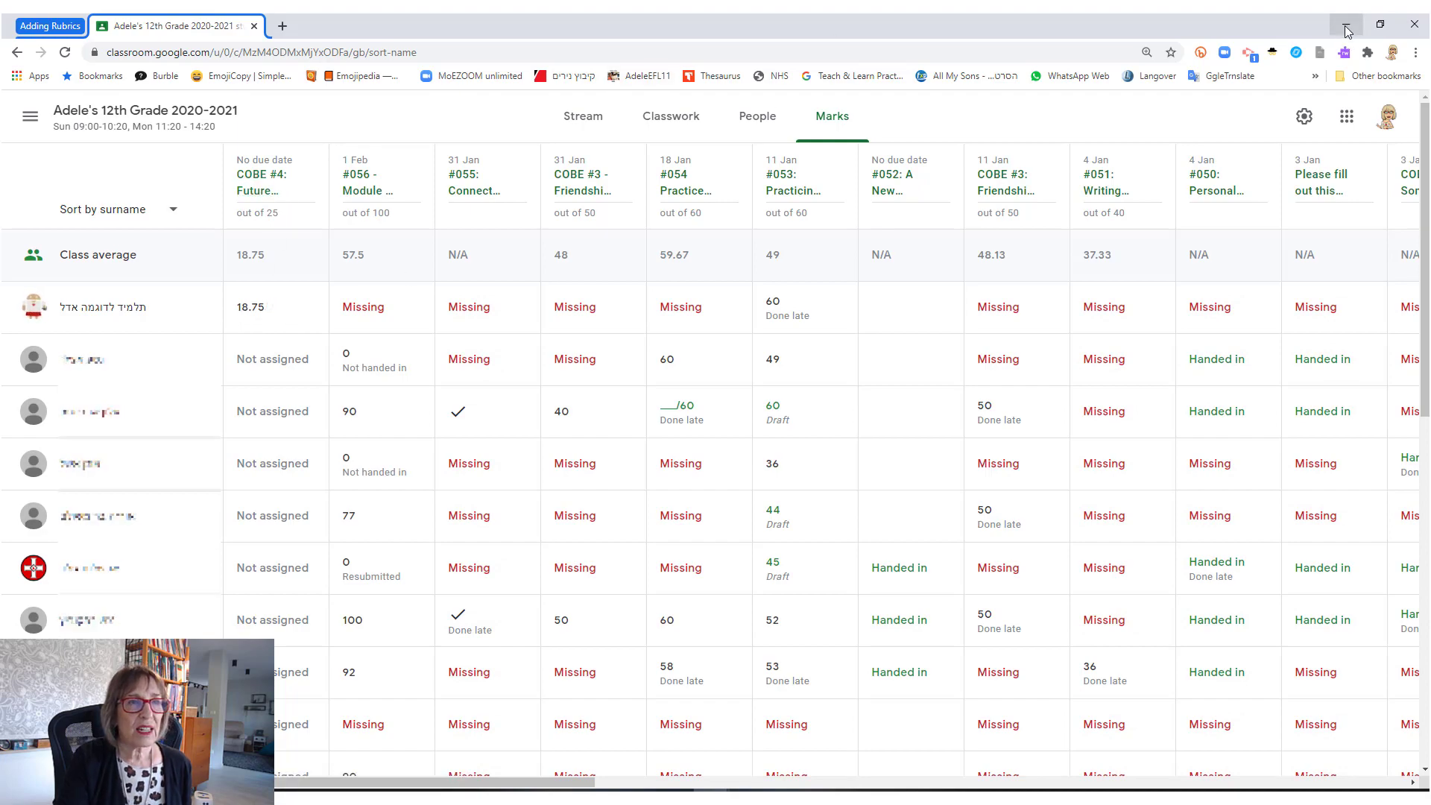
left_click(1346, 24)
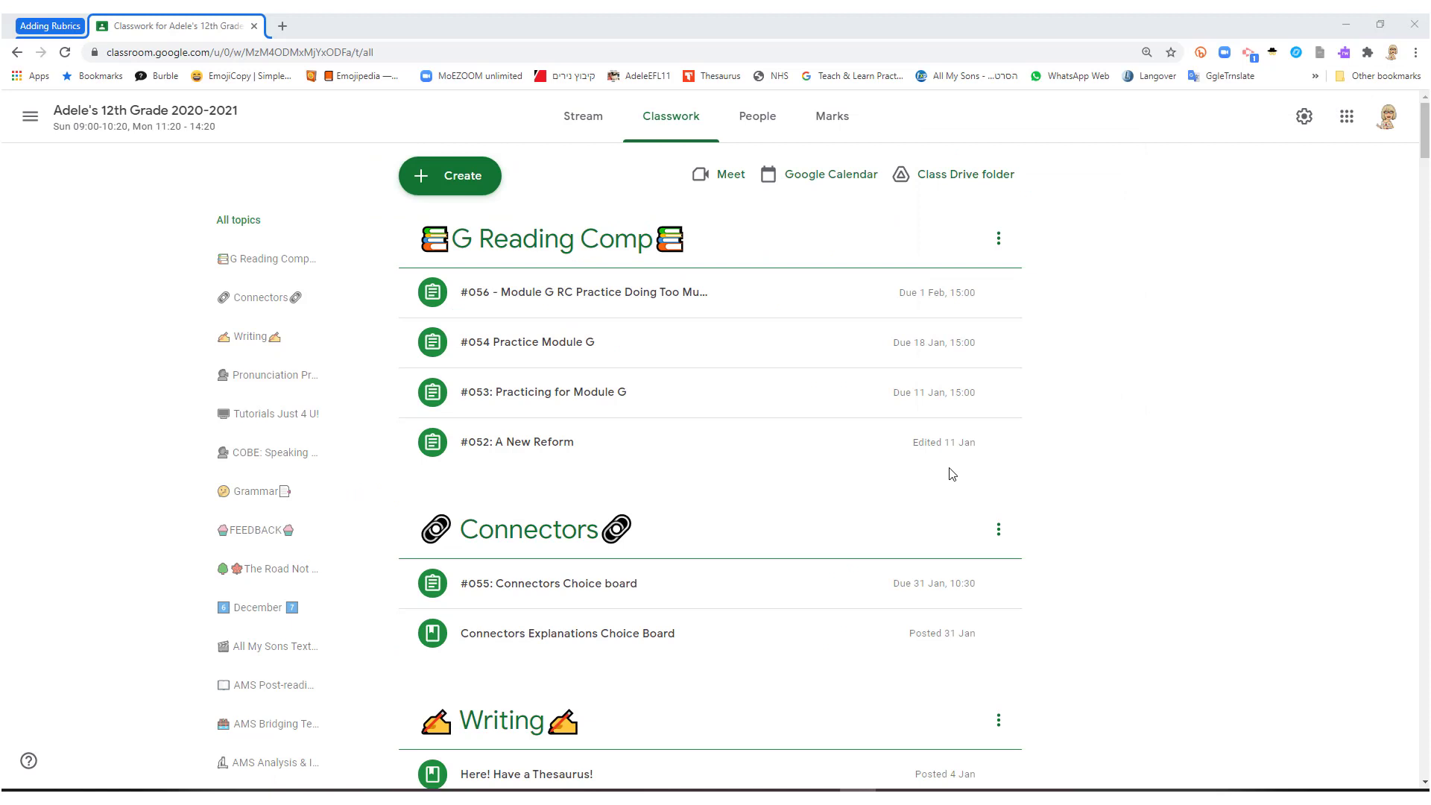
- Create a new assignment in the class's Classwork and title it "COBE #5"
left_click(474, 177)
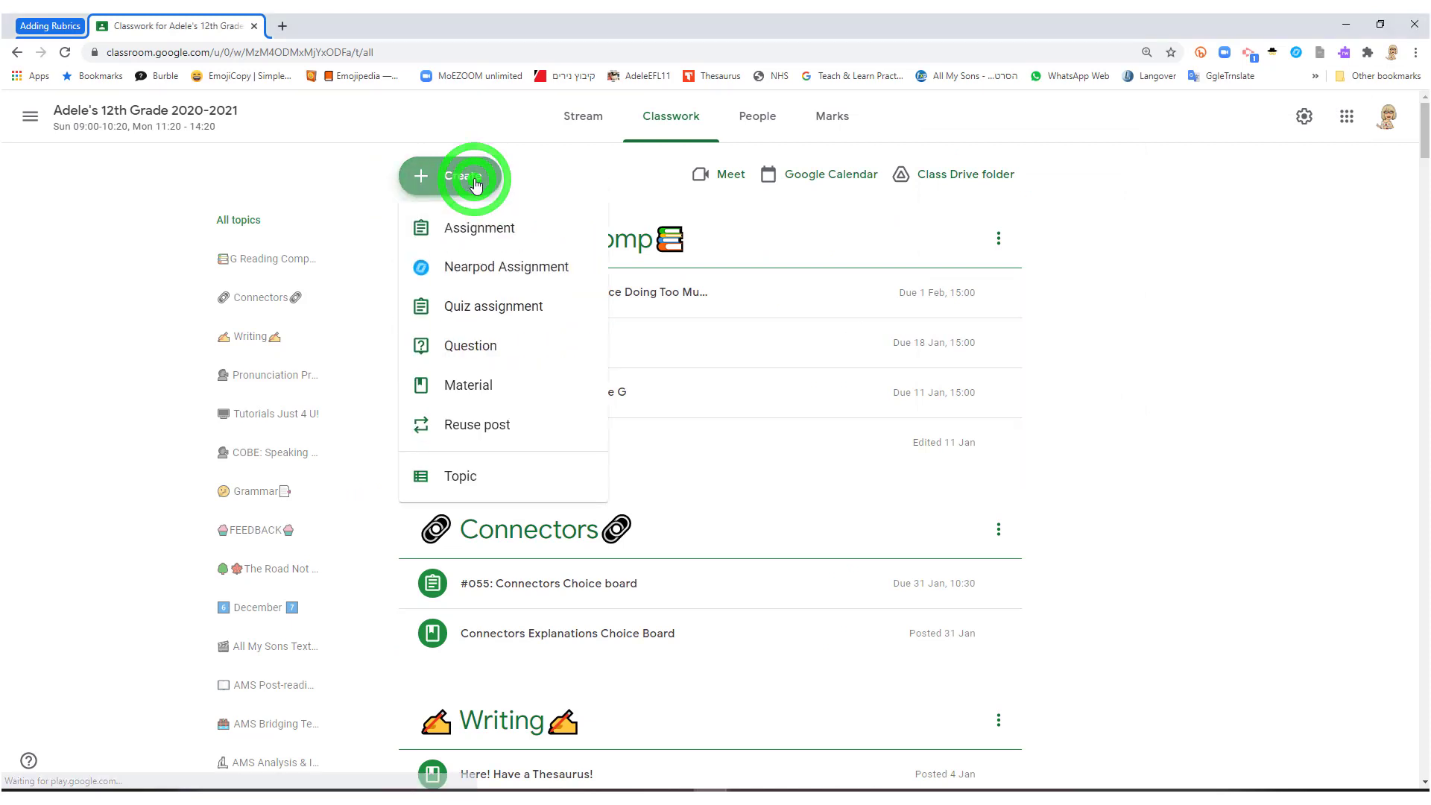
left_click(477, 223)
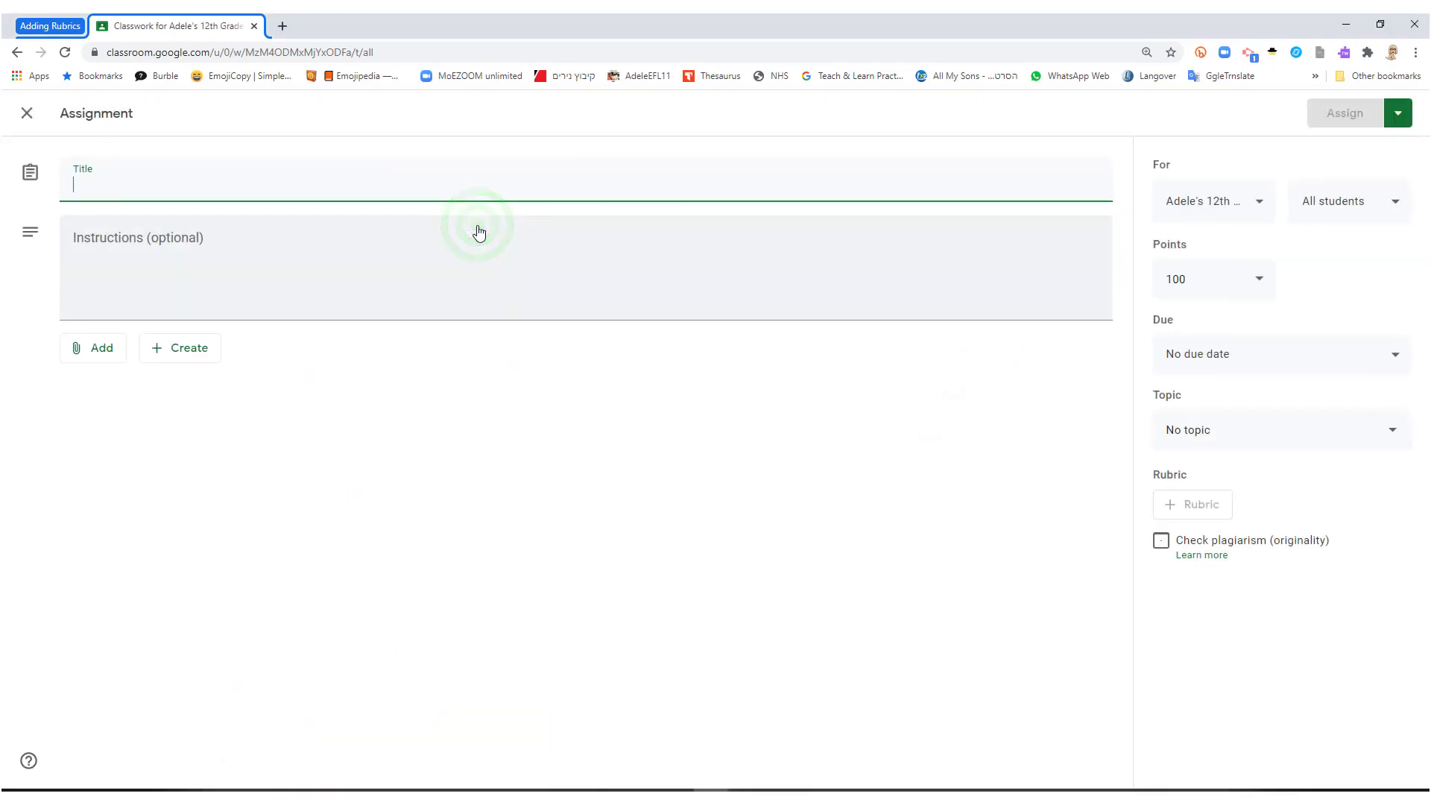
left_click(230, 175)
type("COBE #5")
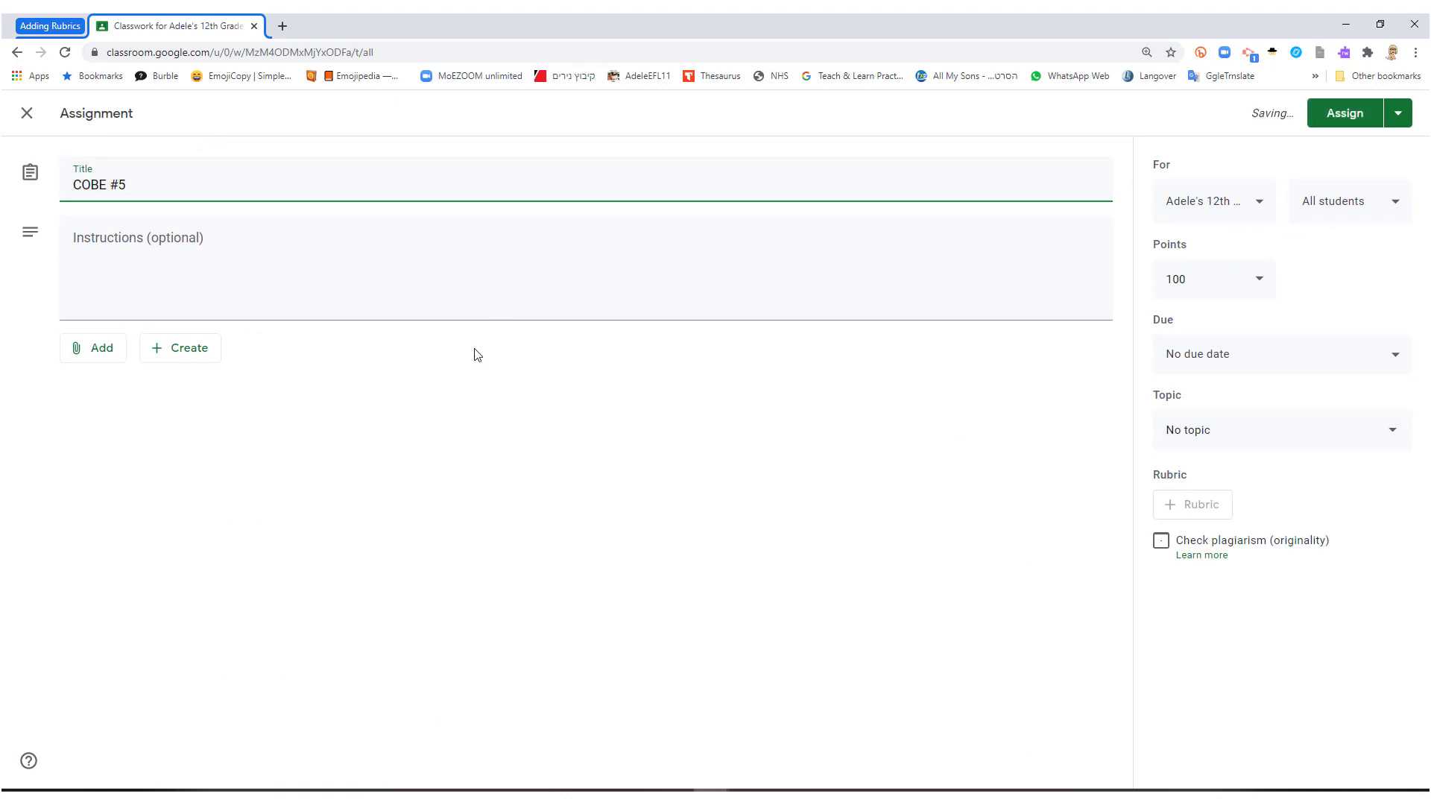
left_click(189, 292)
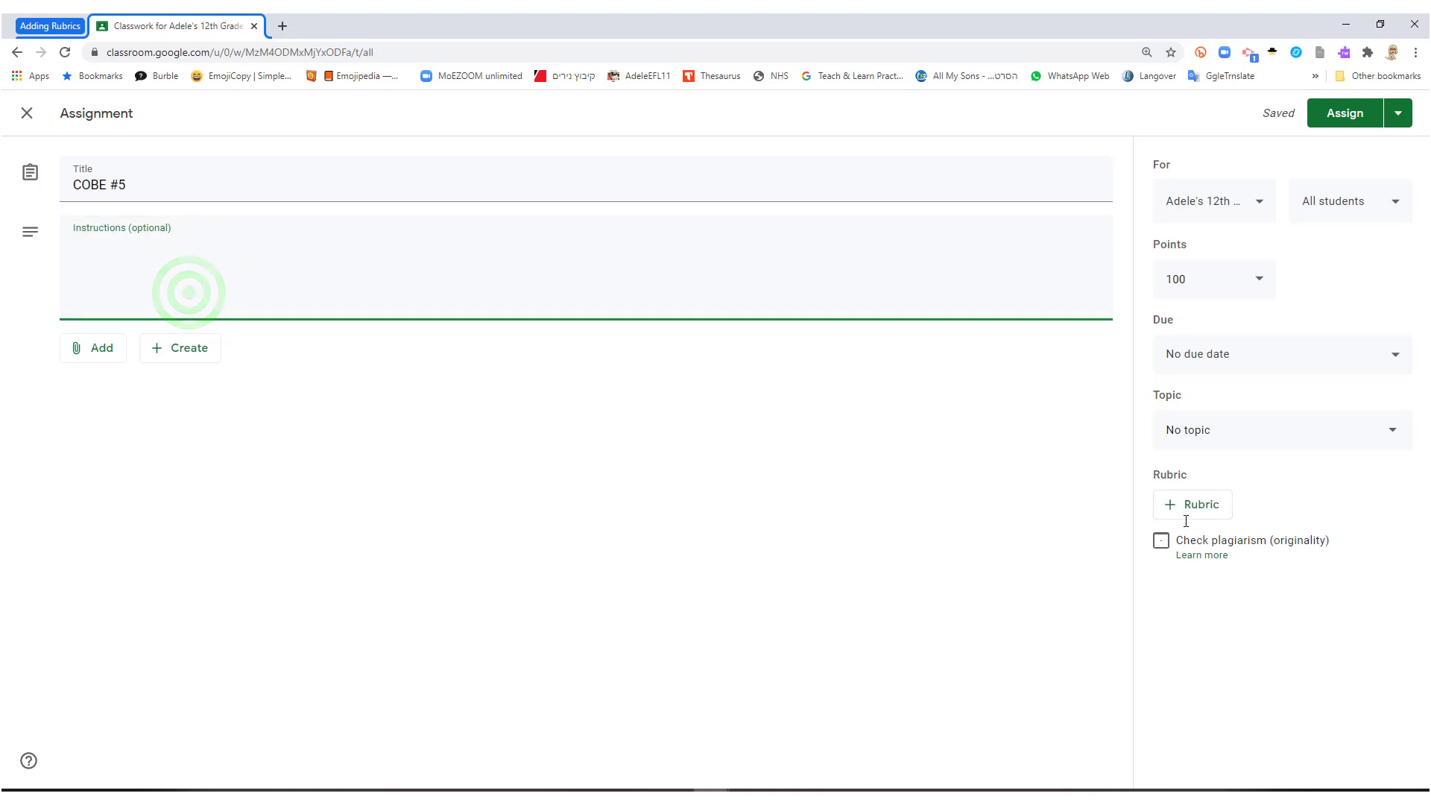
- Reuse the "COBE #4: Future Plans" rubric for the COBE #5 assignment and open the attached rubric for review
left_click(1179, 505)
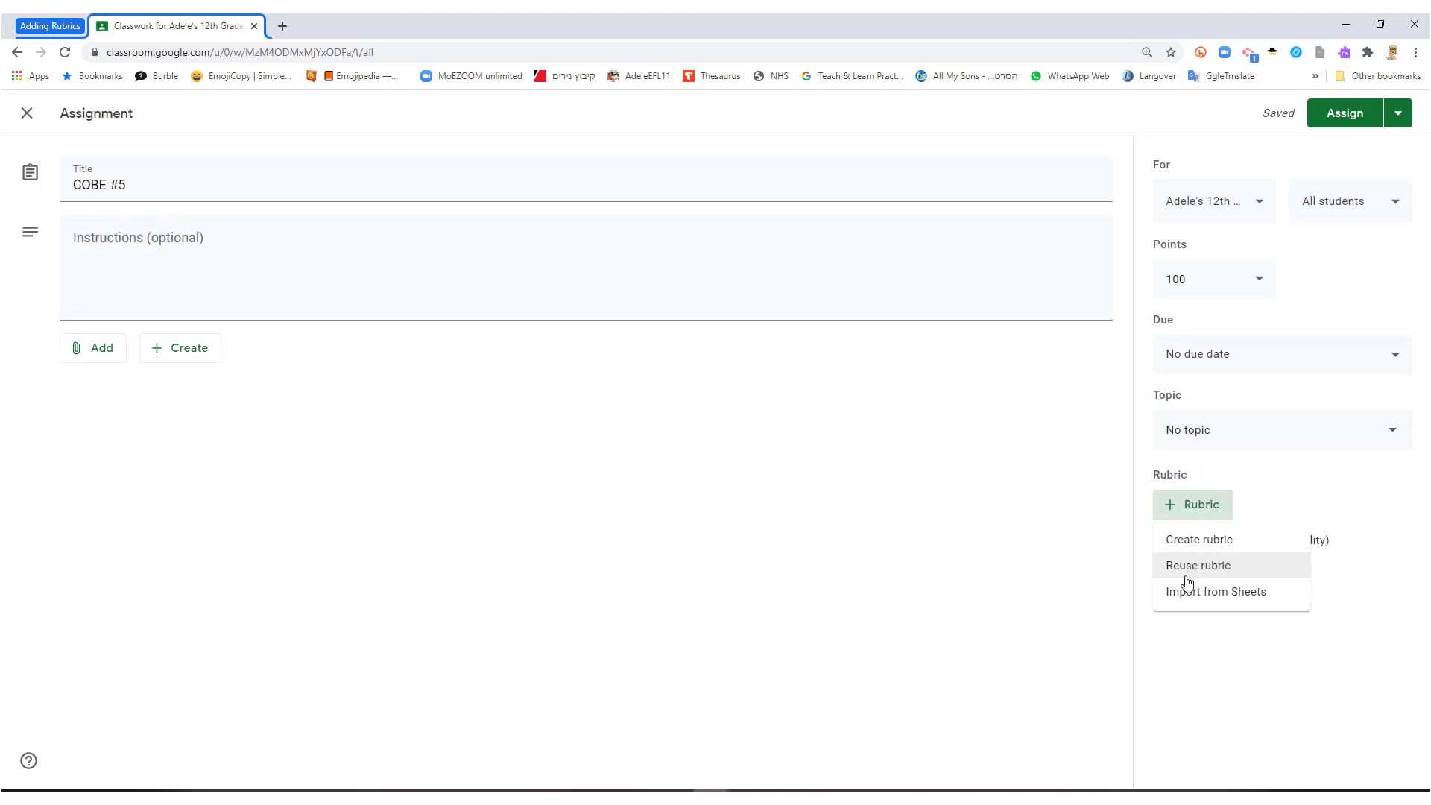
left_click(1187, 574)
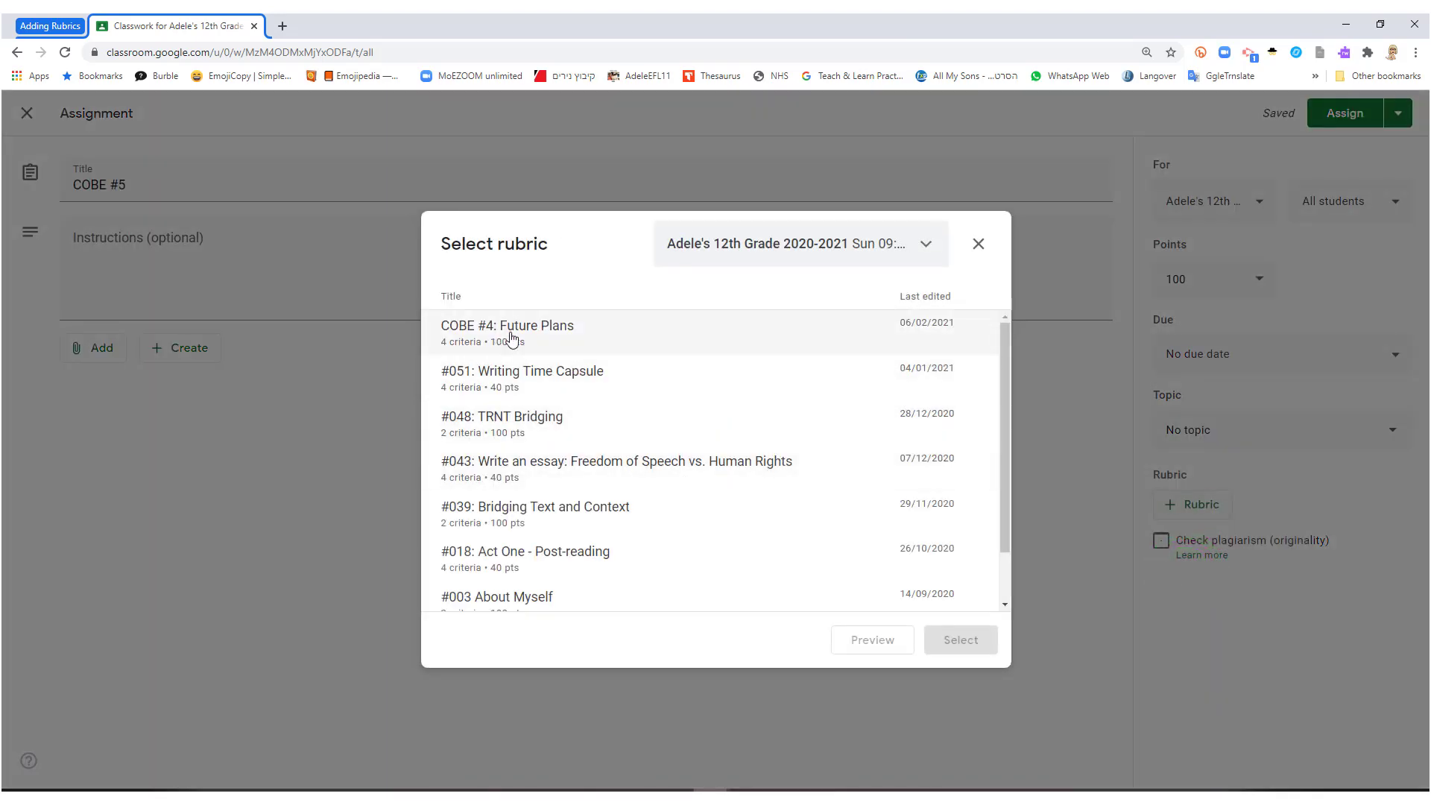
left_click(511, 339)
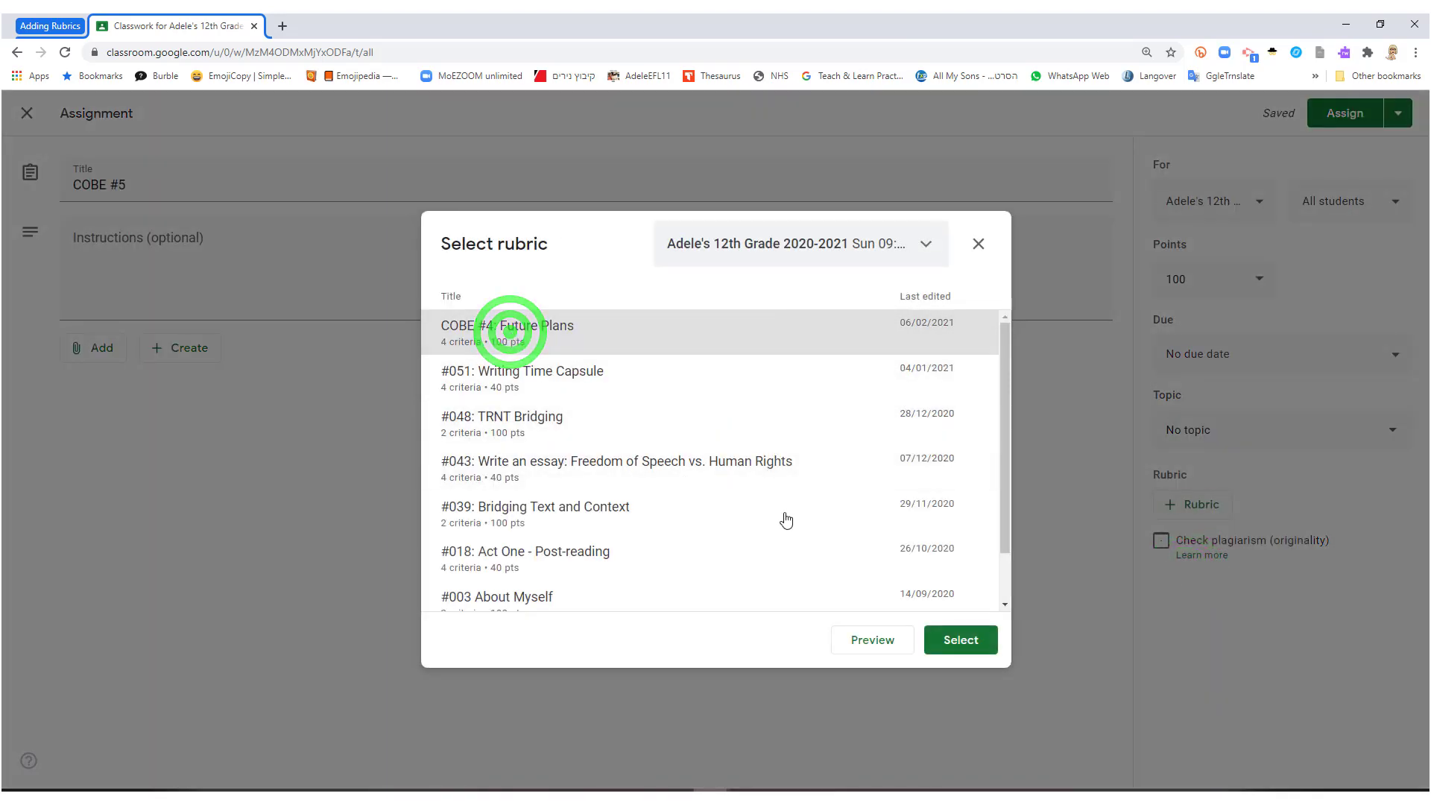
left_click(980, 643)
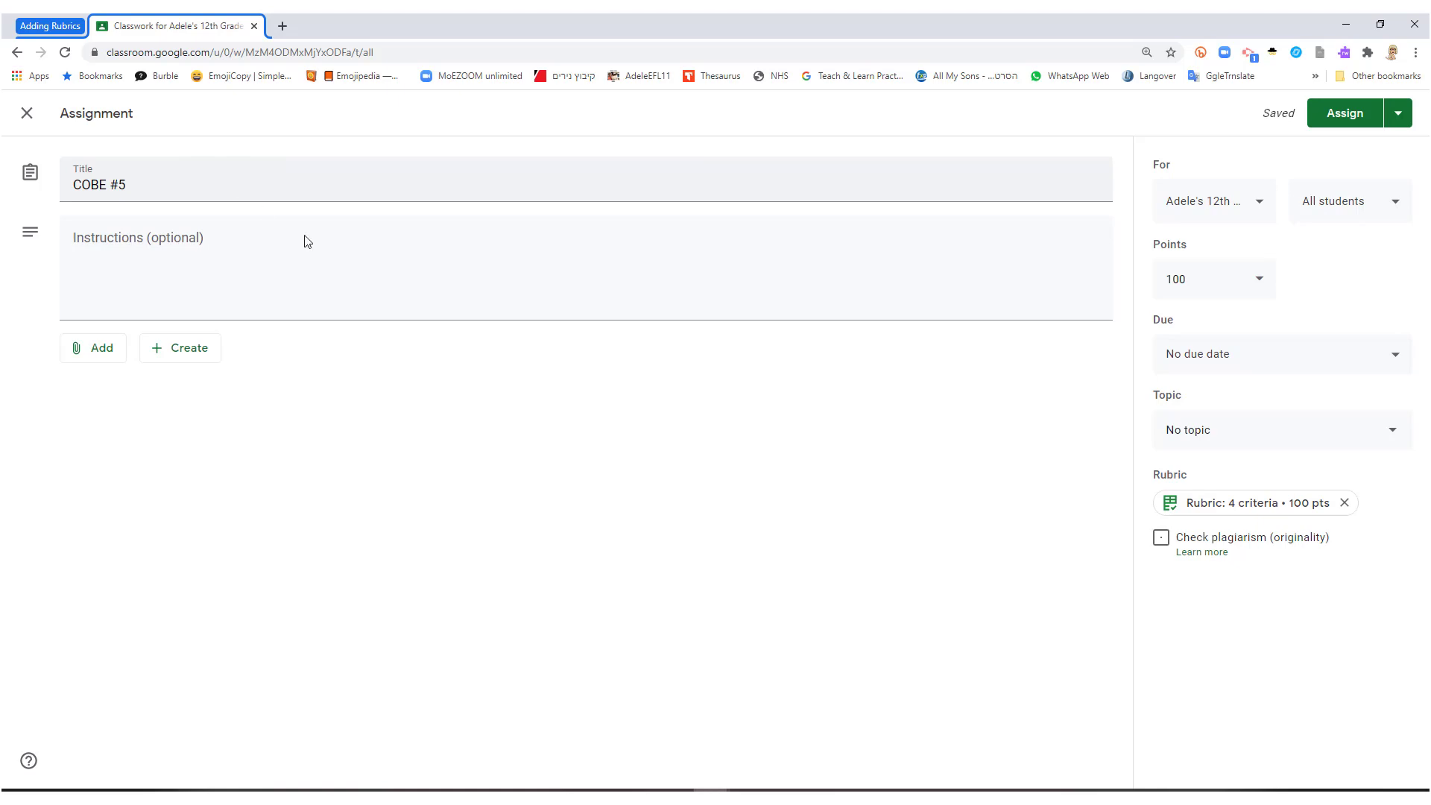
left_click(1193, 506)
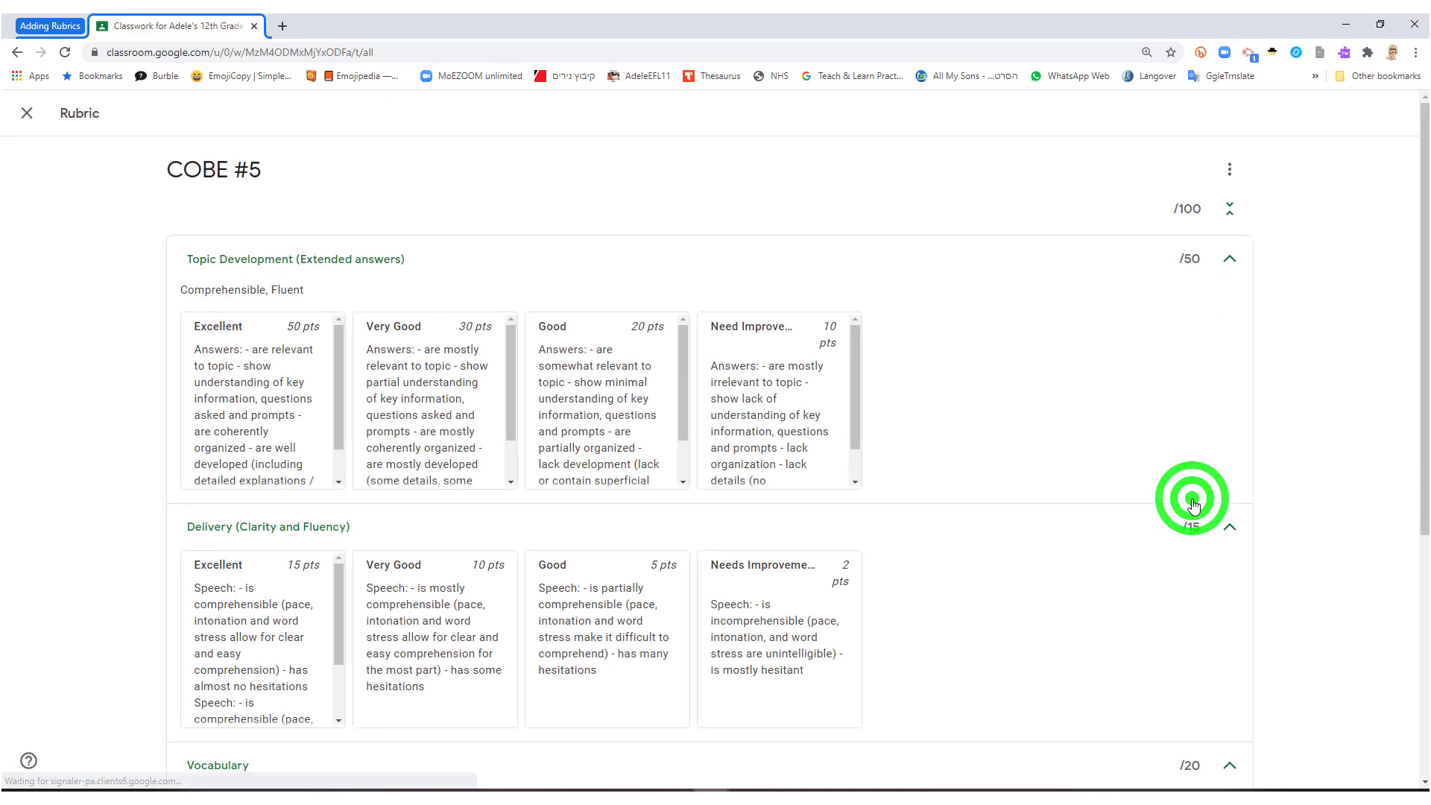